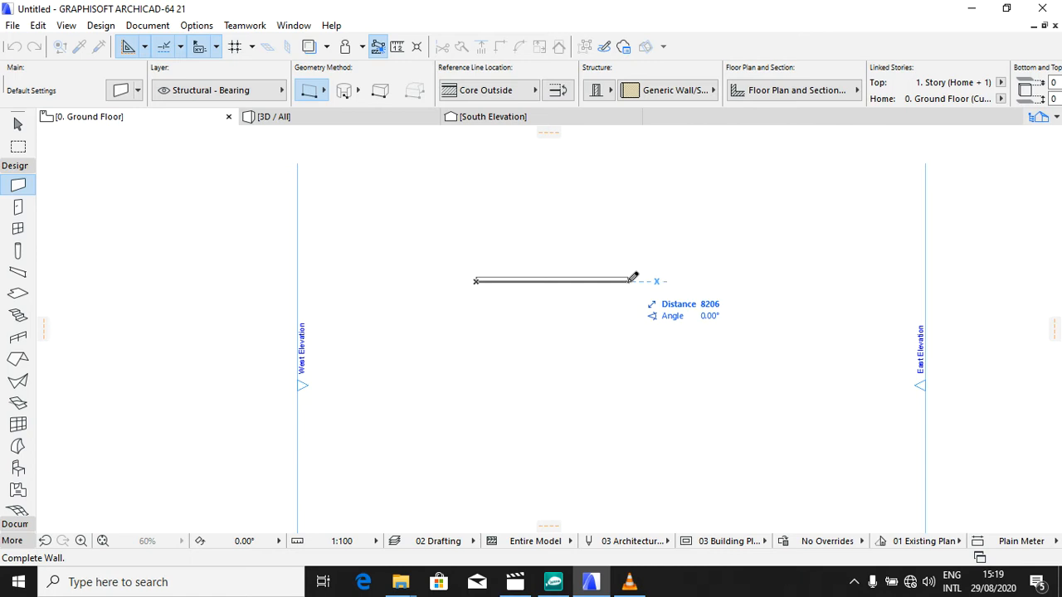
Step: Draw the north wall about 8200 mm long, the east wall down from its end, and a south wall about 3700 mm long heading west
click(627, 280)
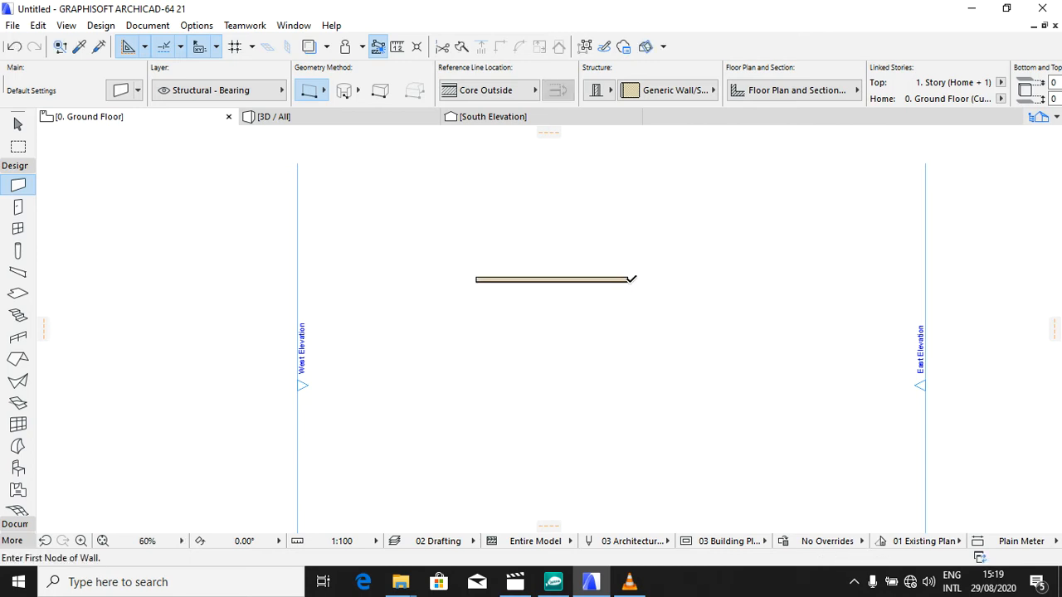
click(628, 281)
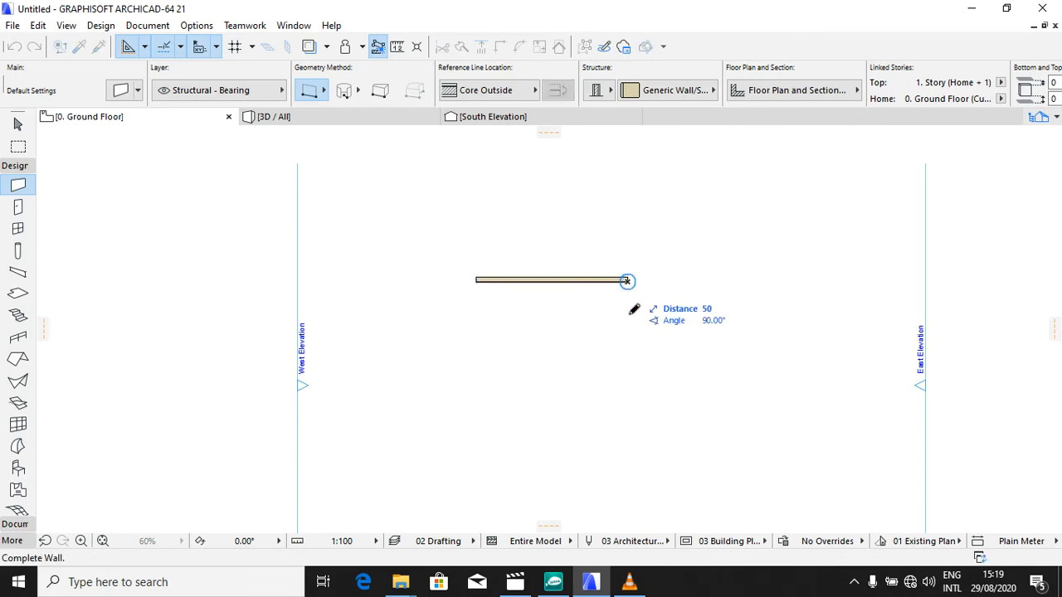
click(630, 359)
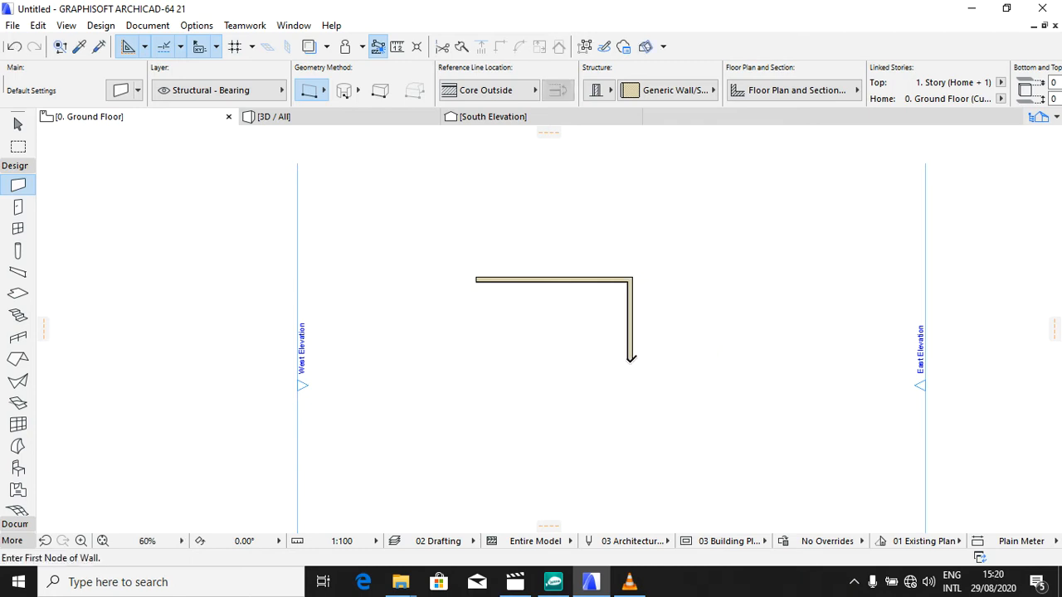
click(631, 360)
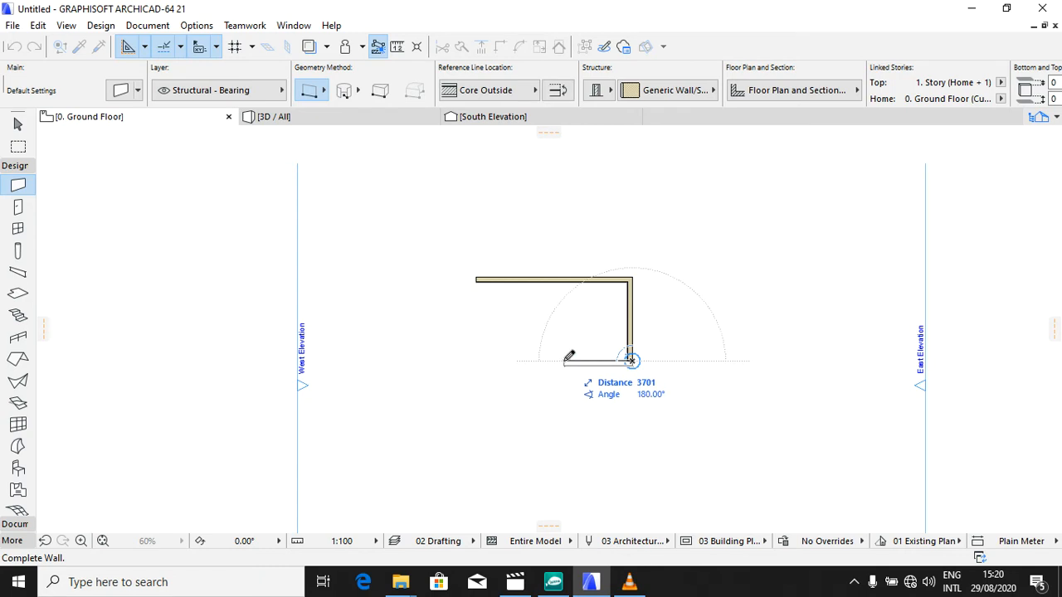
double_click(564, 362)
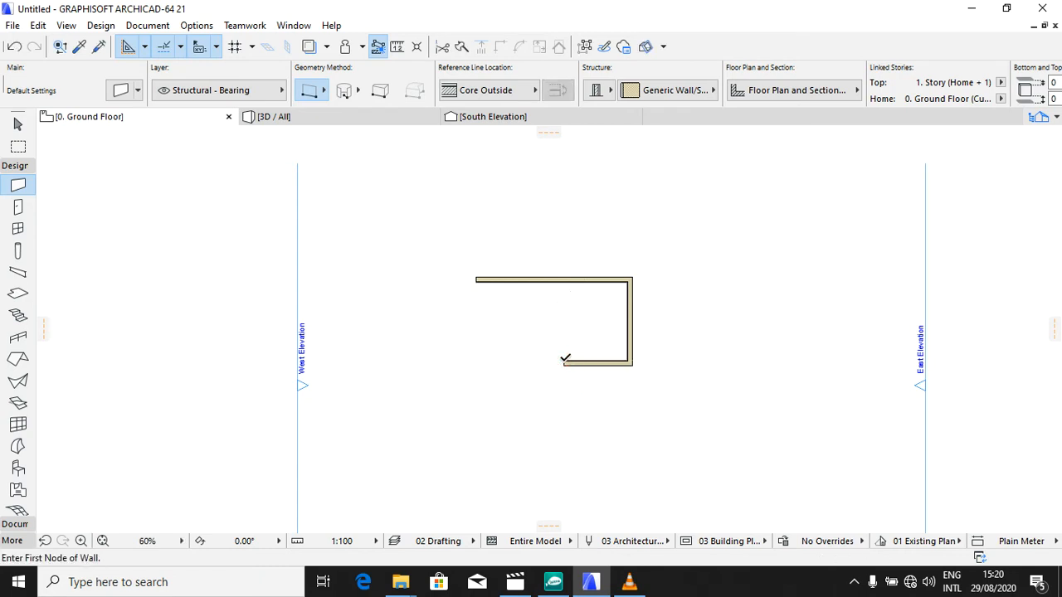
Step: Draw the three walls of the entrance recess: about 1850 mm north, west across the back, and south again
click(564, 361)
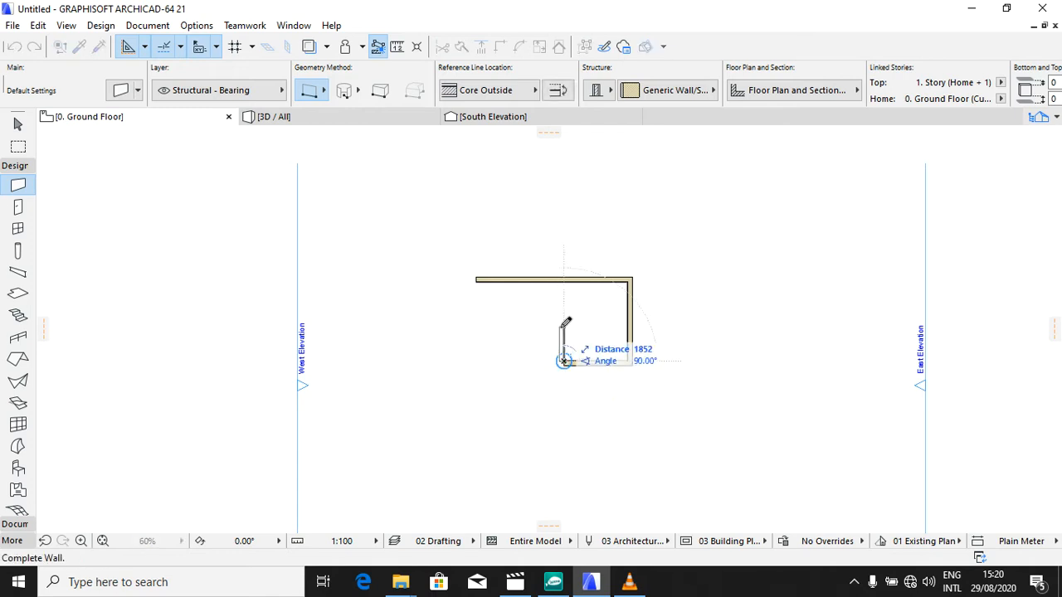
click(562, 326)
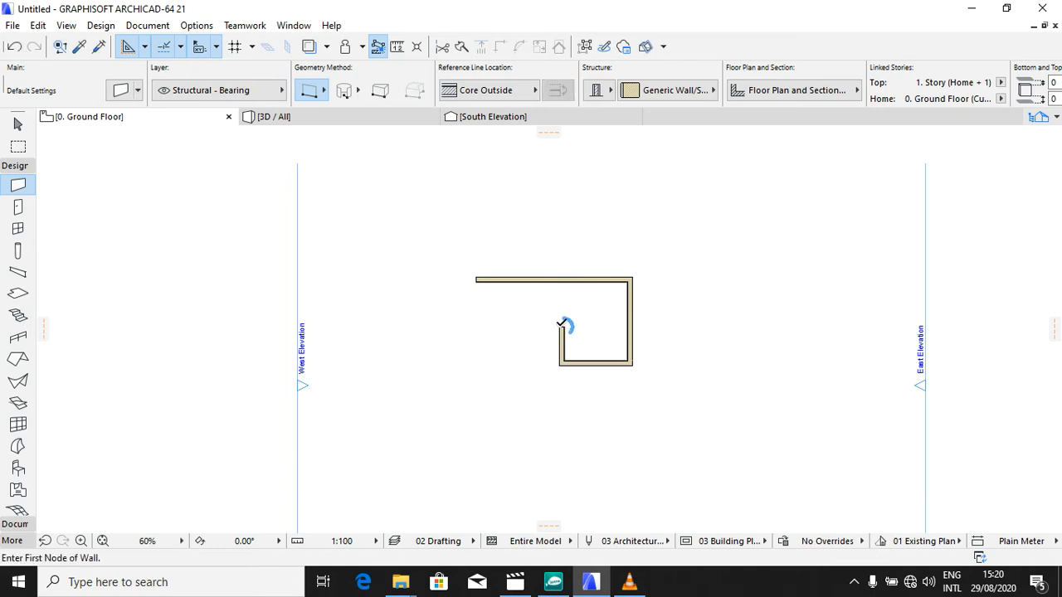
click(563, 326)
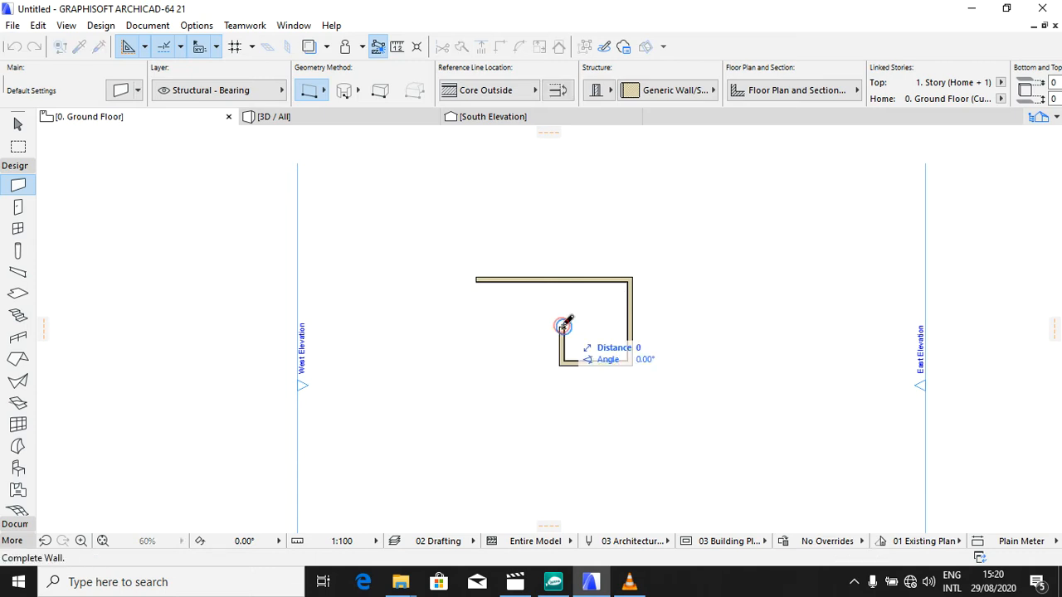
double_click(509, 327)
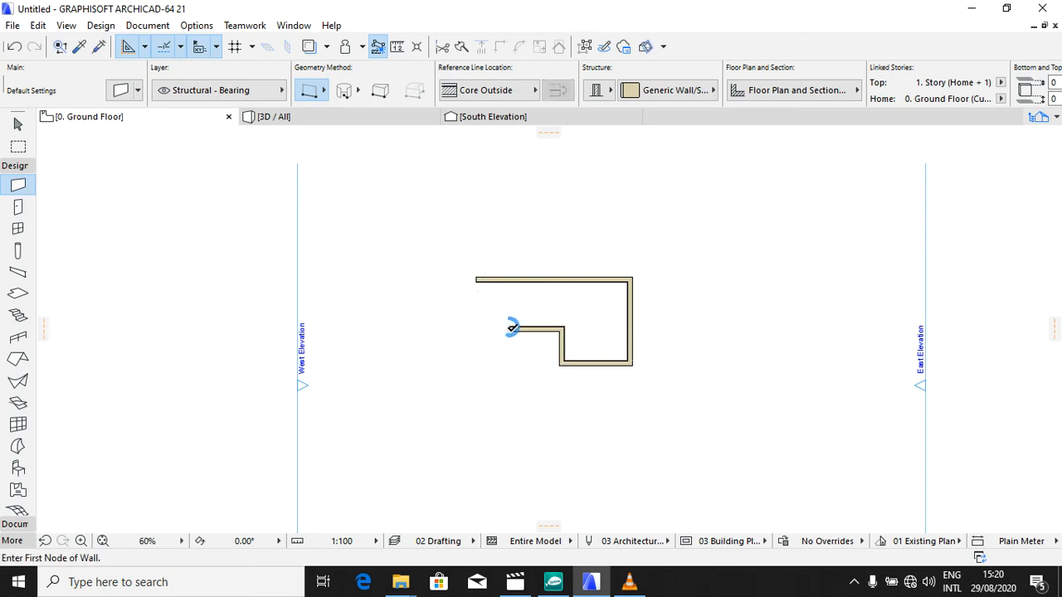
click(509, 327)
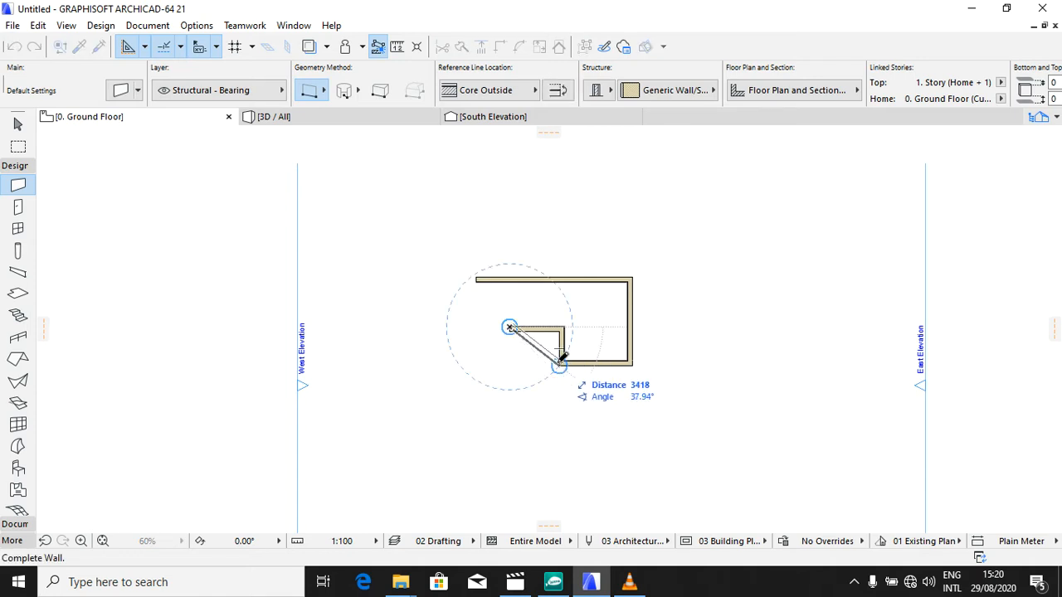
double_click(512, 362)
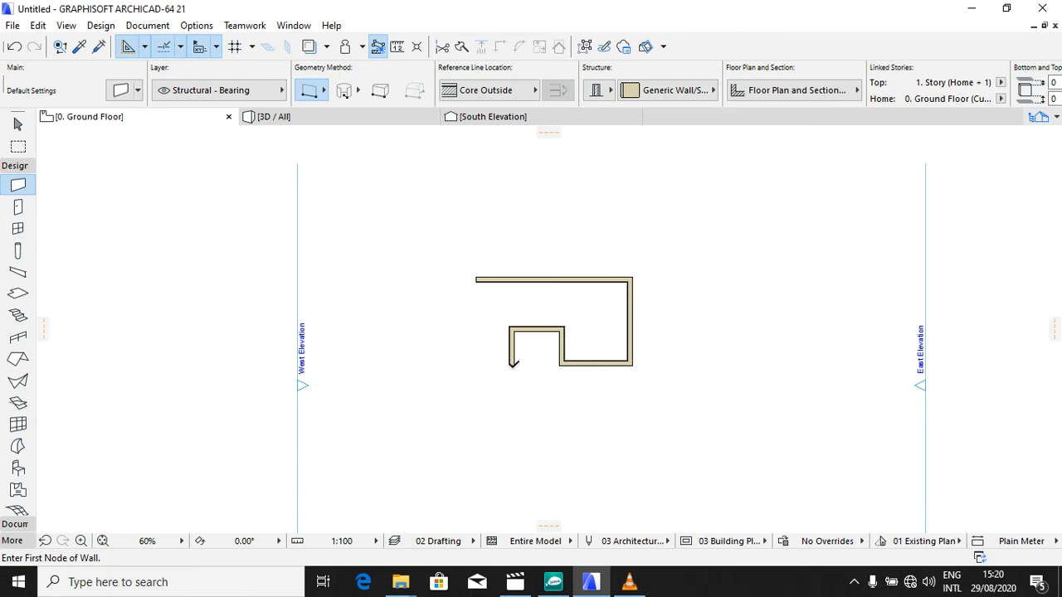
Step: Draw a southwest wall about 1810 mm long and close the outline with a west wall about 4540 mm long to the north wall
click(510, 364)
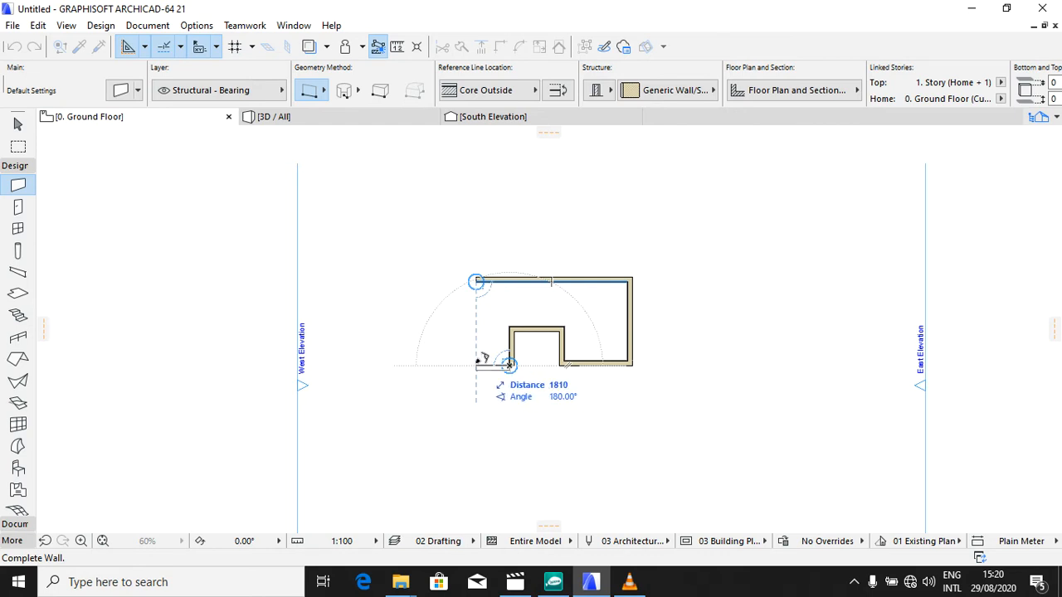
double_click(477, 364)
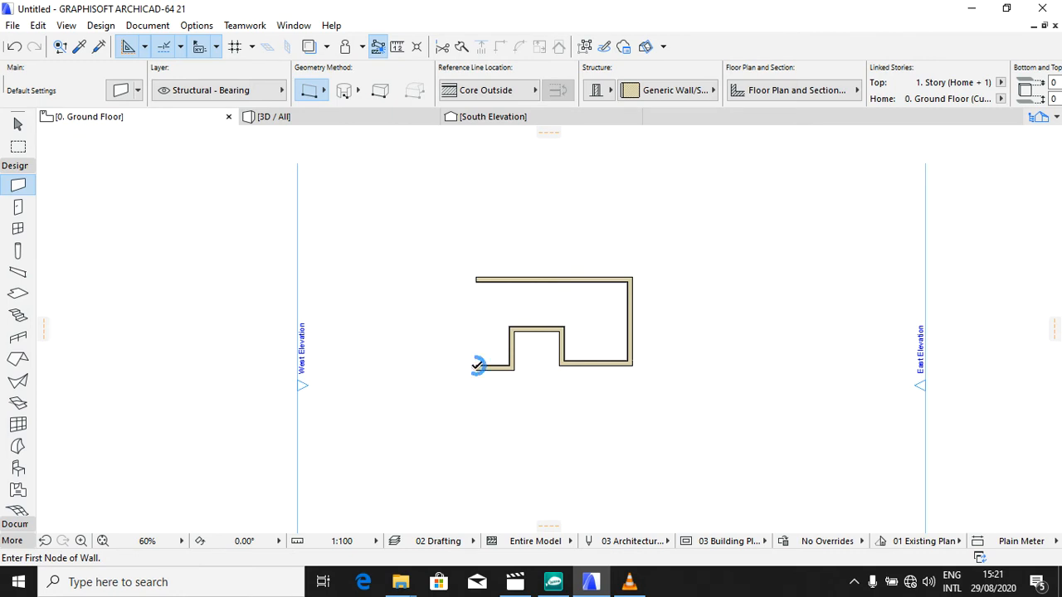
click(476, 365)
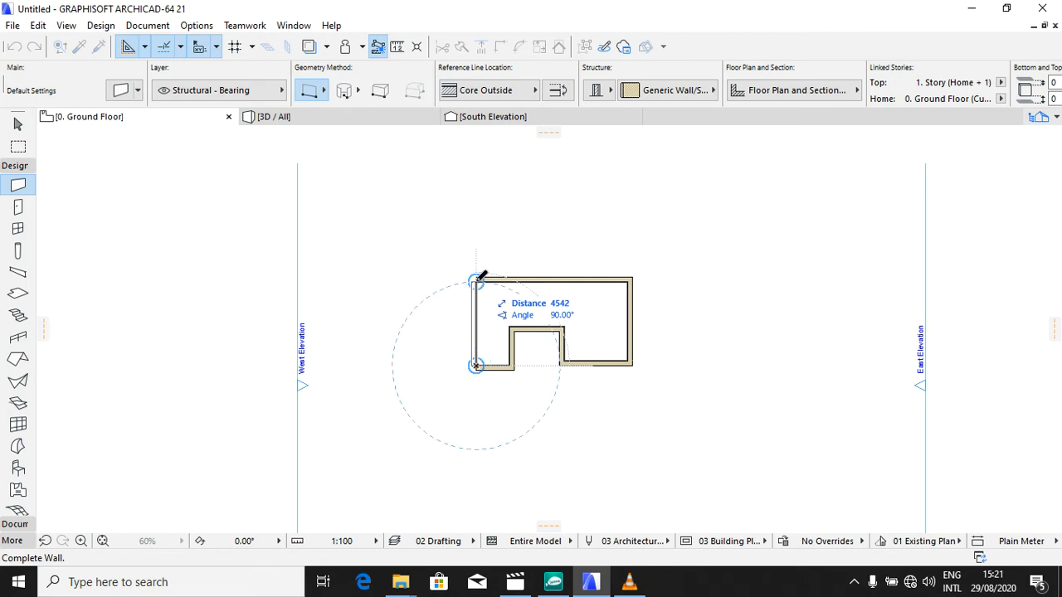
click(475, 281)
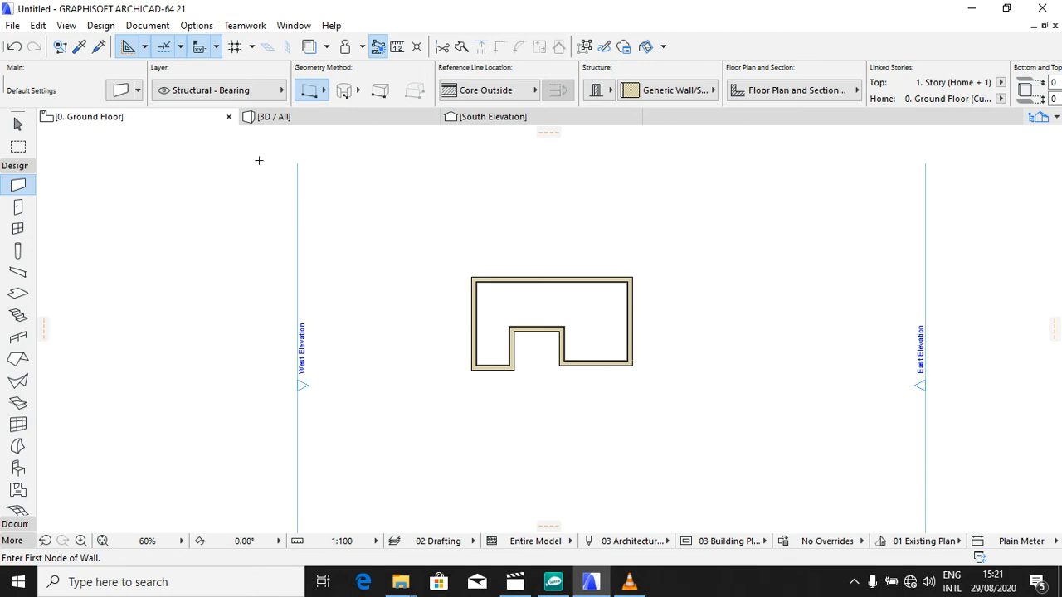
Step: Inspect the finished wall outline in 3D by orbiting around it, and return to the ground floor plan
click(282, 117)
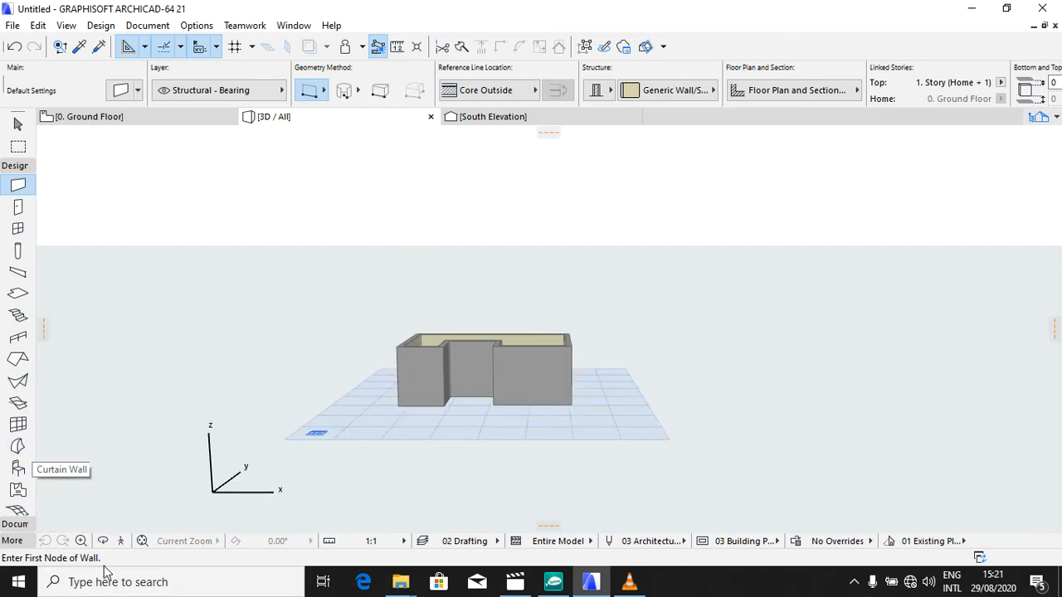
click(100, 541)
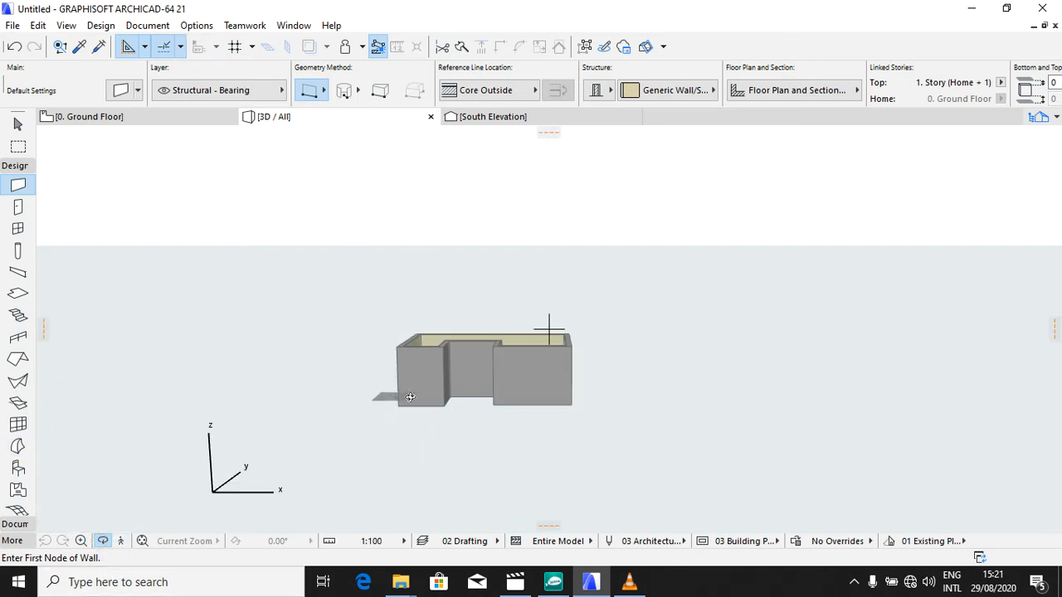
drag(395, 398, 447, 402)
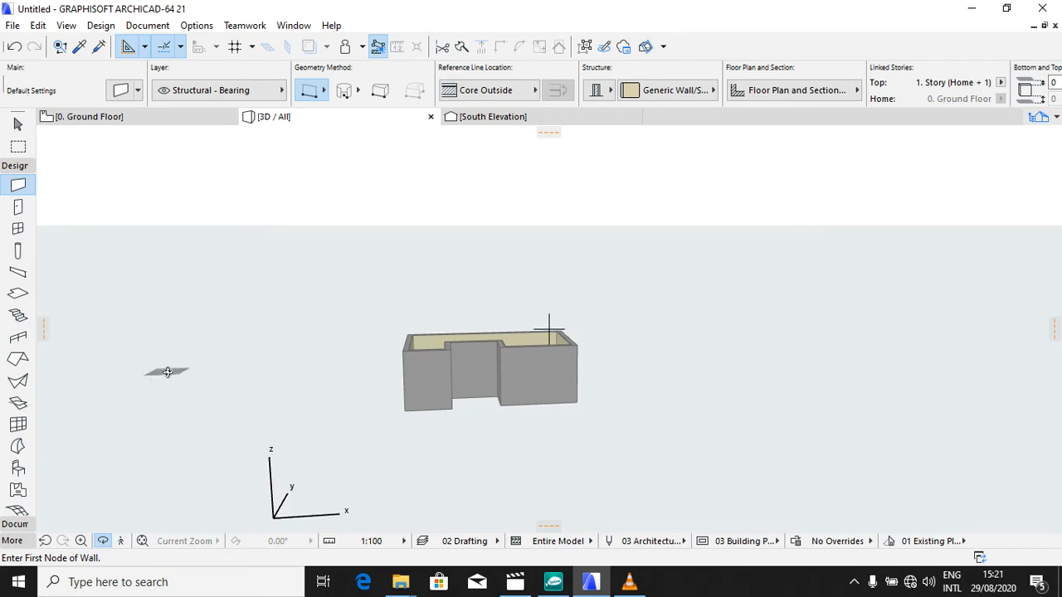
click(136, 121)
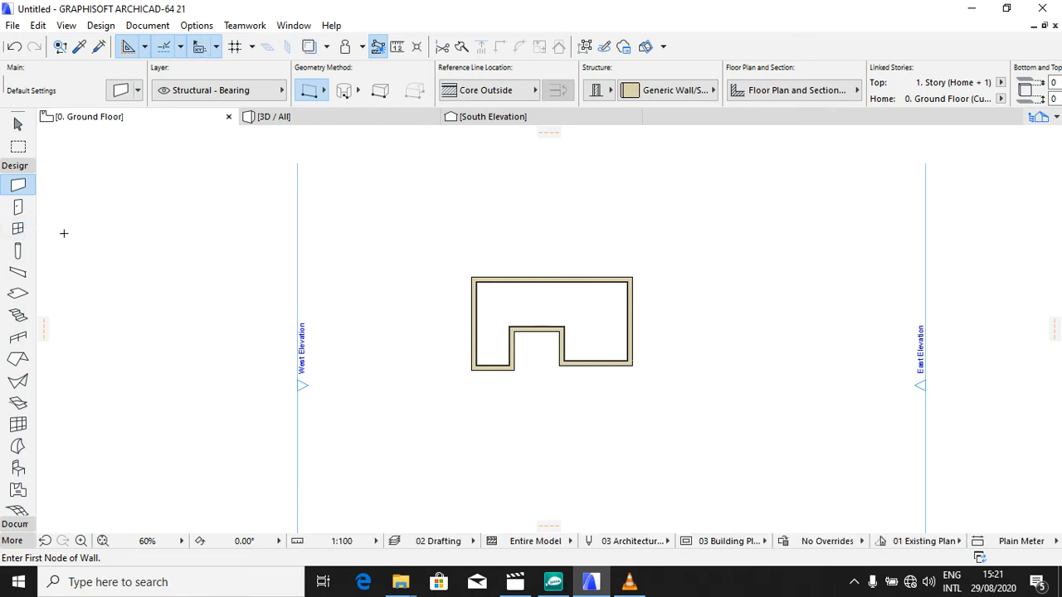
Step: Set the default door to Door with Sidelight on Side 1 and Transom 21 from the hinged doors
click(24, 209)
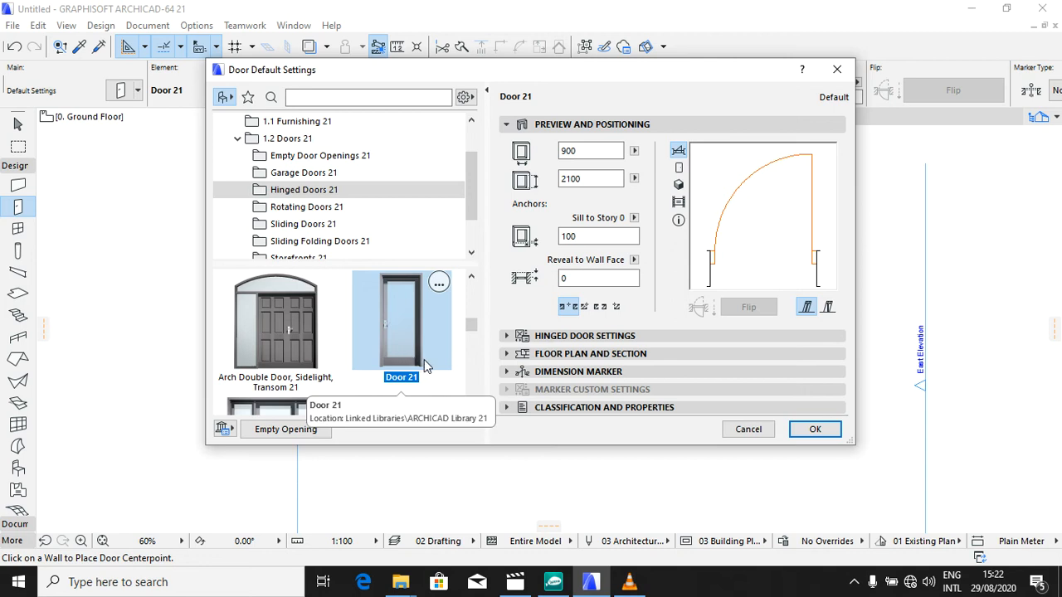
scroll(448, 357, down, 2)
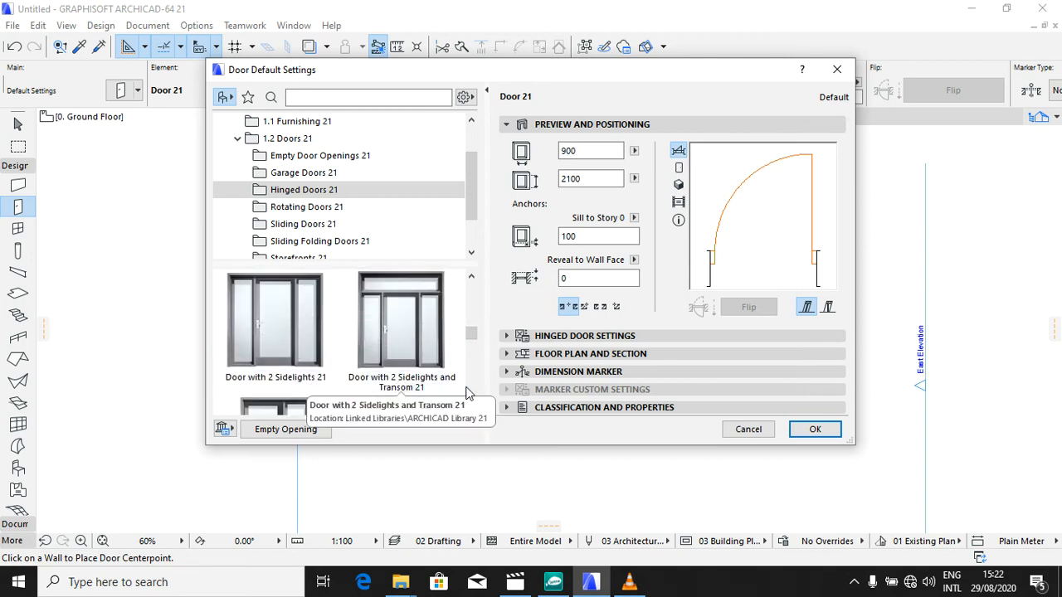
scroll(464, 384, down, 2)
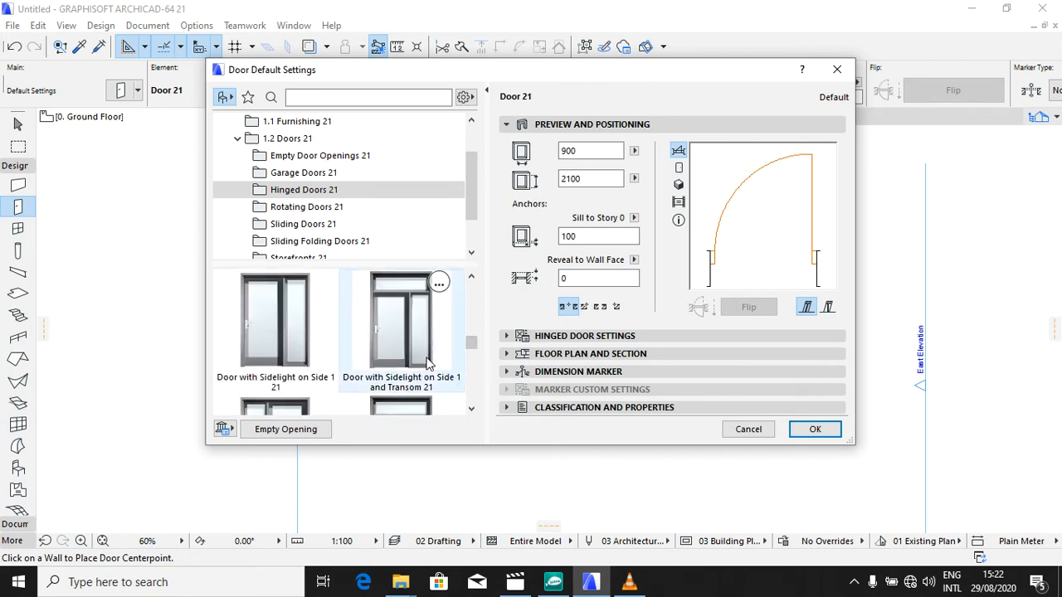
click(404, 342)
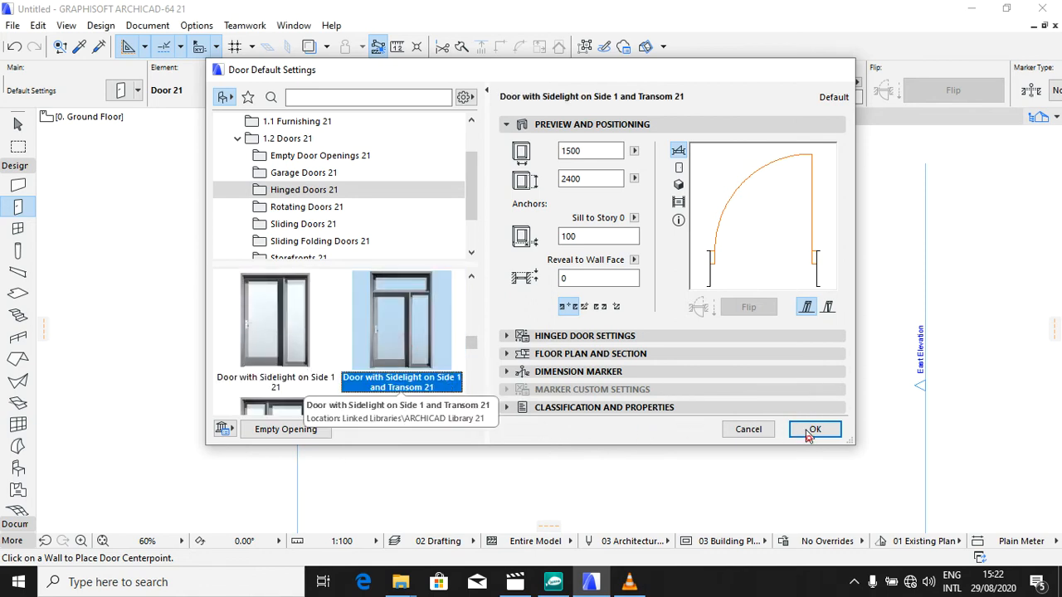
click(808, 429)
Step: Place the door at the middle of the recess's back wall, swinging outward into the recess
click(537, 335)
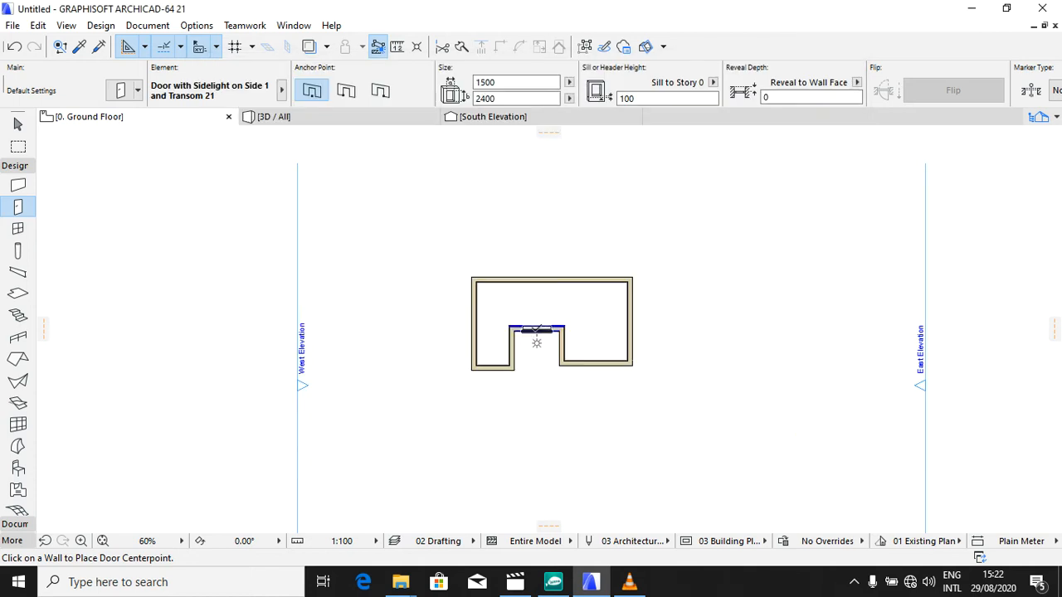
click(536, 343)
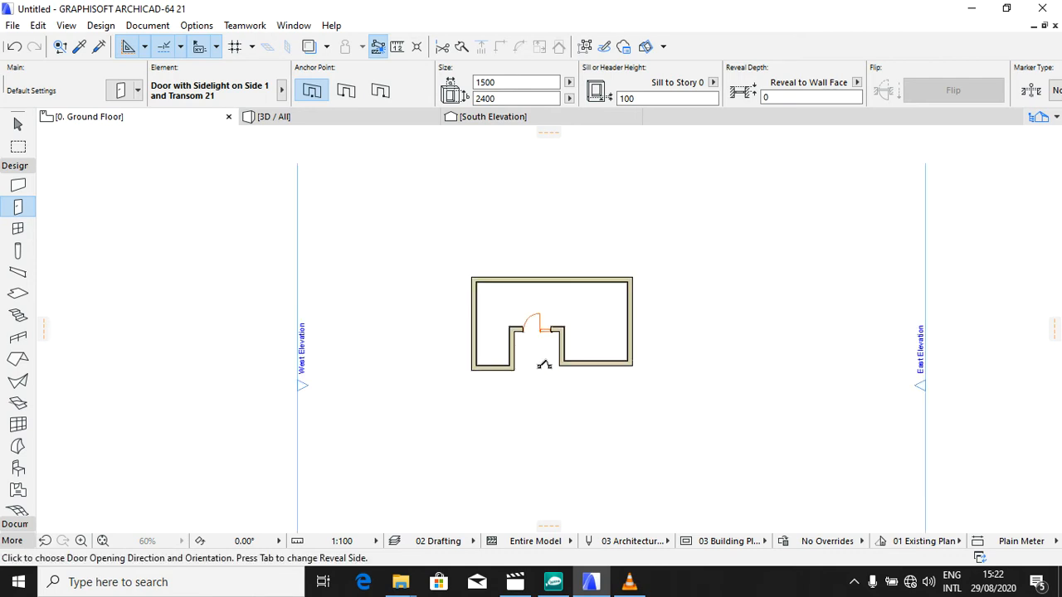
click(539, 365)
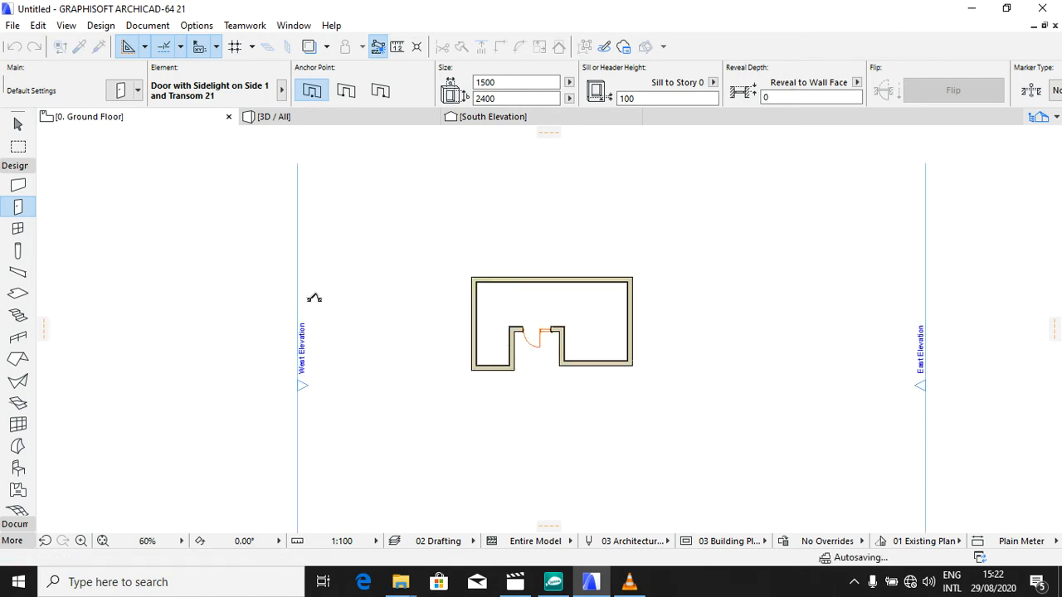
Step: Set the default window to Double Sash Window 21 from the basic windows
click(24, 230)
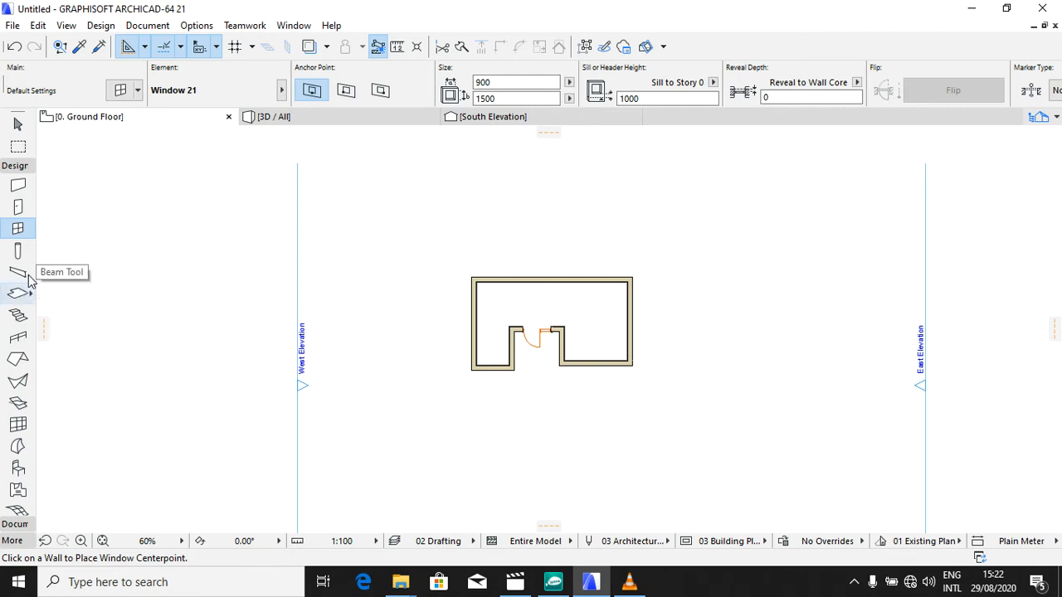
click(20, 228)
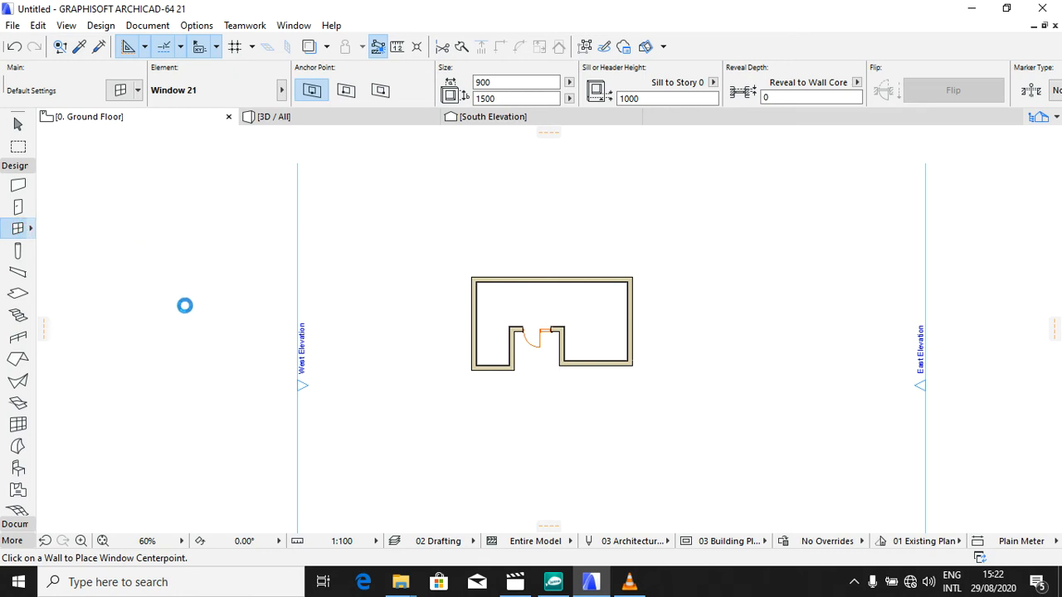
key(ctrl+t)
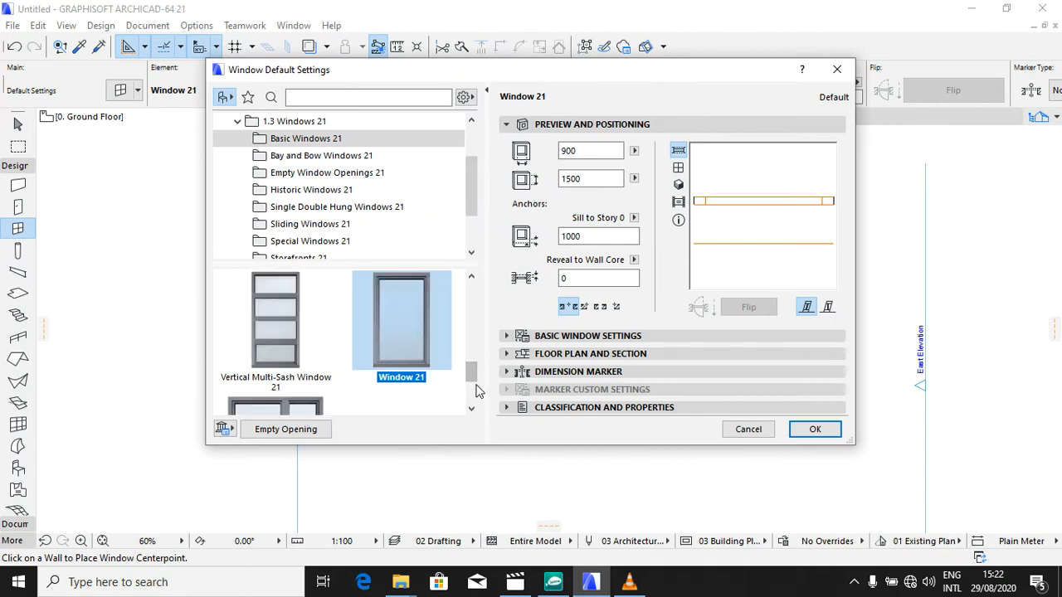
scroll(478, 402, down, 2)
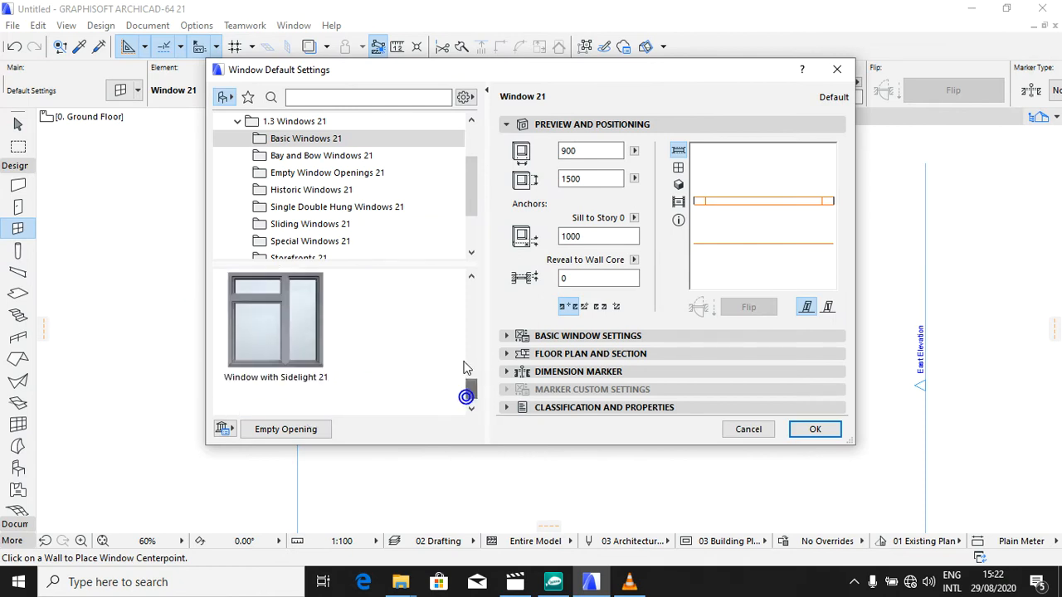
click(473, 351)
click(474, 313)
click(473, 306)
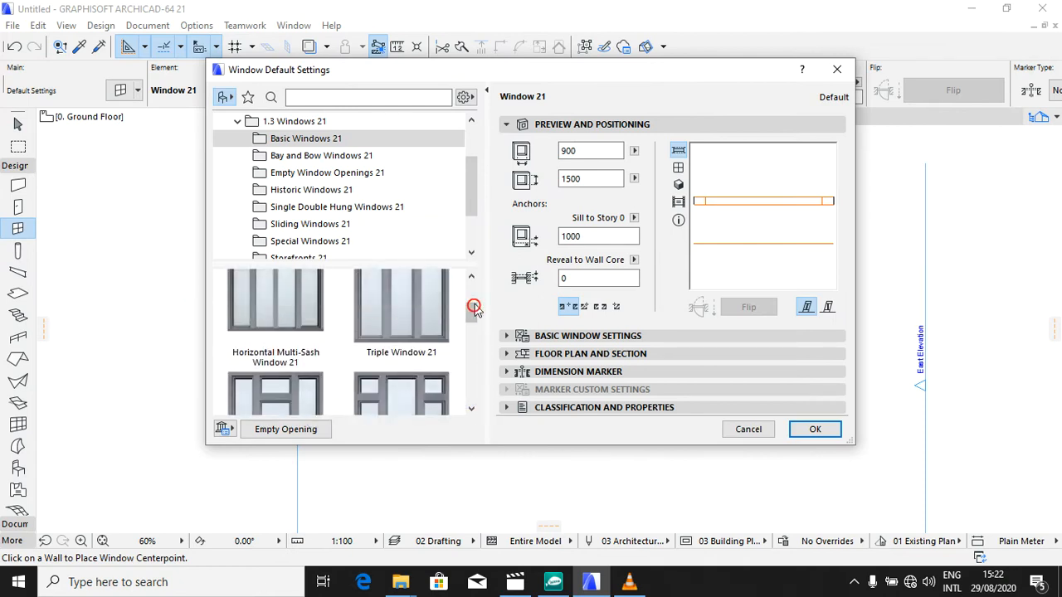
click(474, 300)
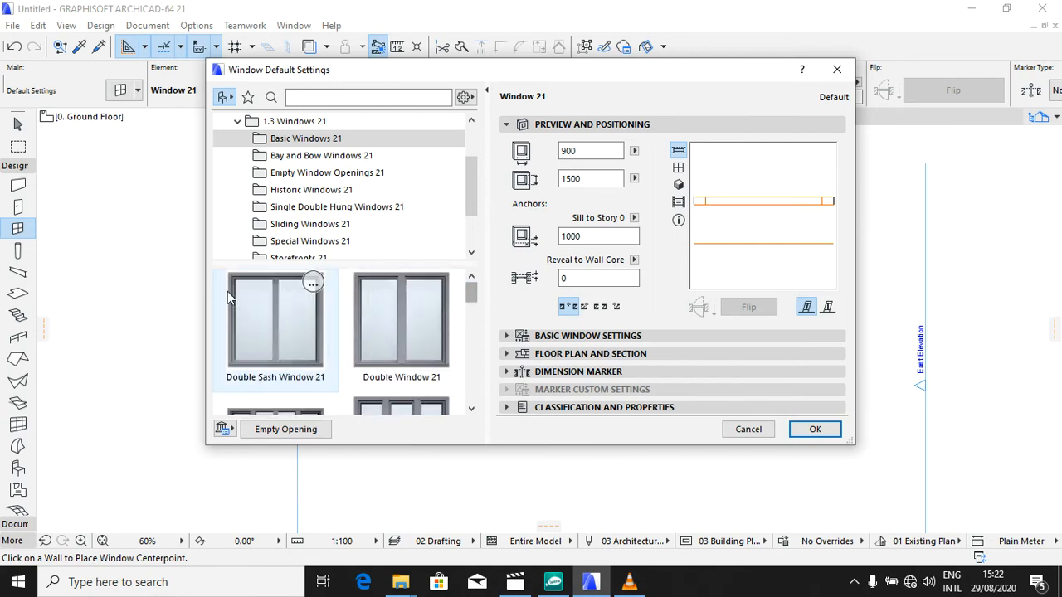
click(243, 318)
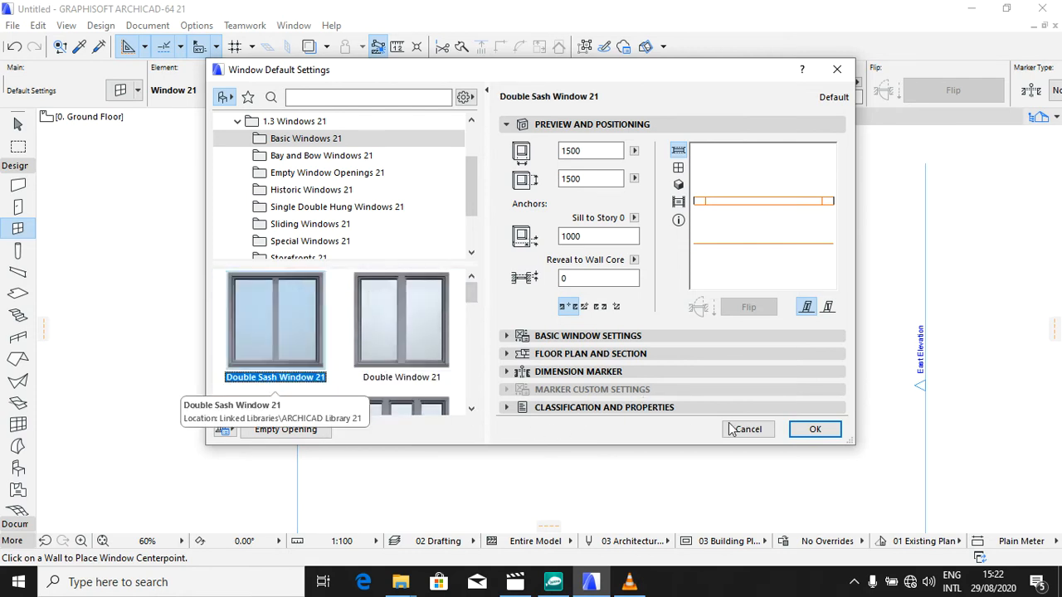
click(814, 429)
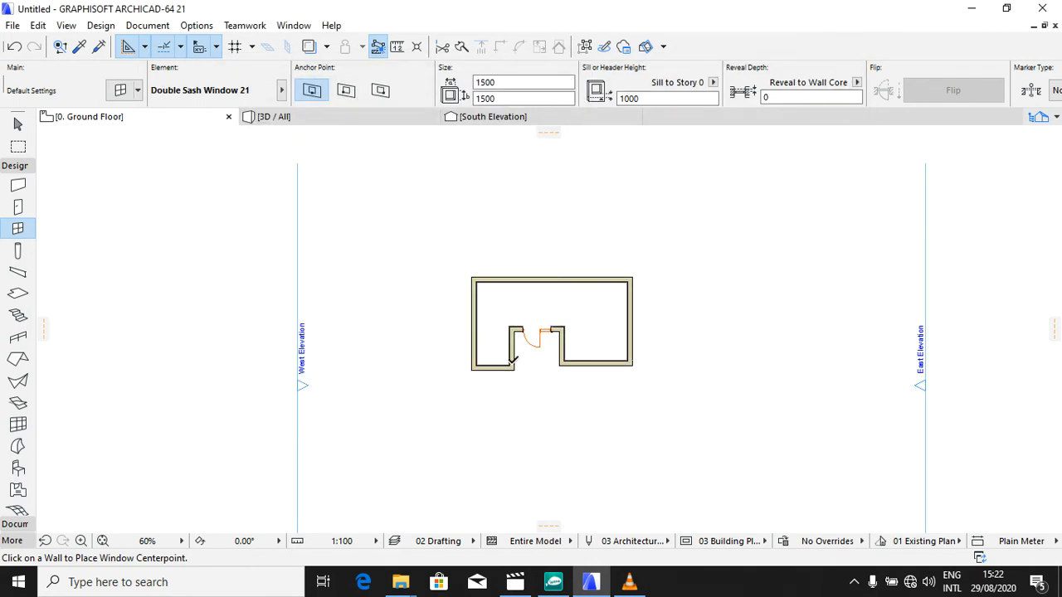
Step: Place a 1500 × 1500 double sash window in each of the two side walls of the entrance recess, facing the recess
click(516, 348)
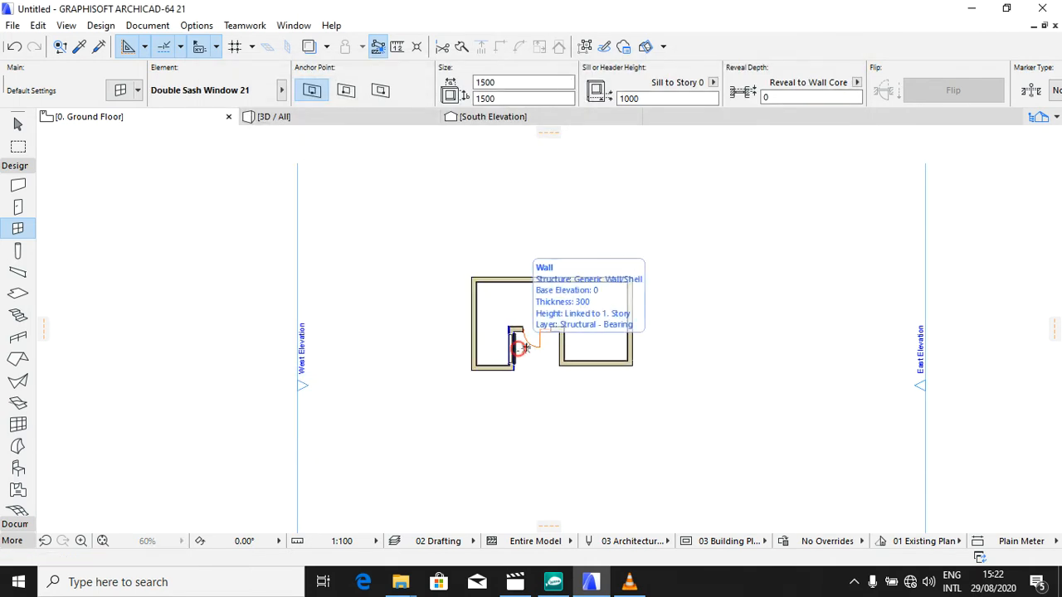
click(538, 343)
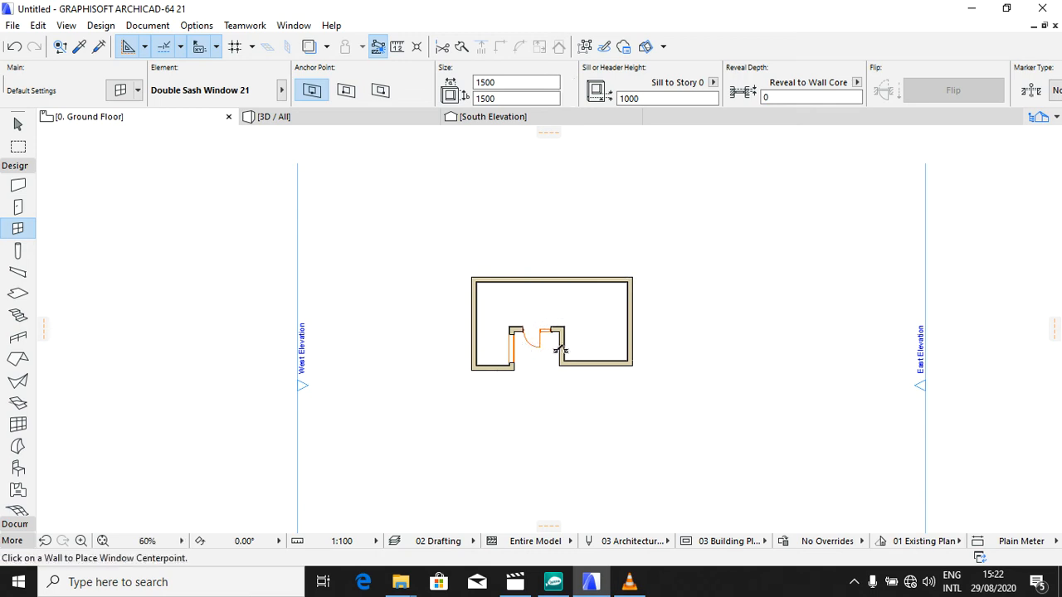
click(559, 348)
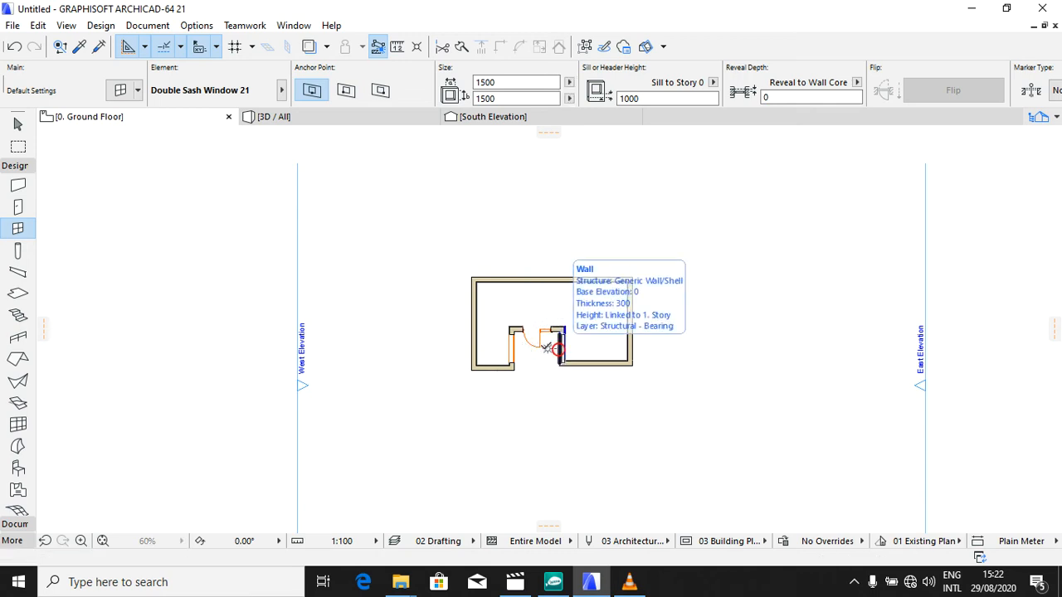
click(544, 347)
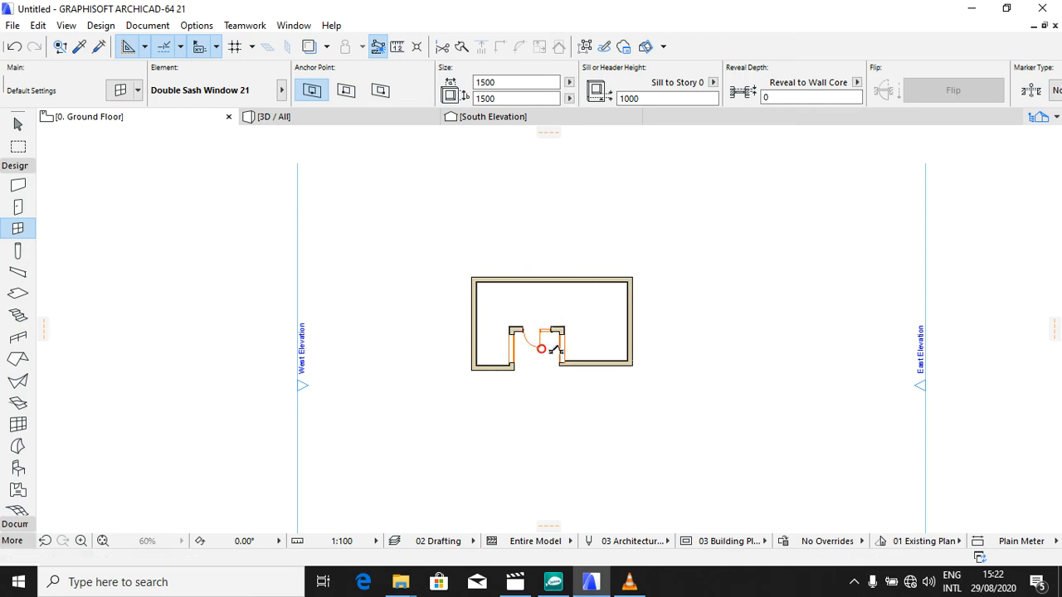
Step: Place a double sash window in each of the two front walls flanking the entrance recess, facing outward
click(598, 393)
click(485, 370)
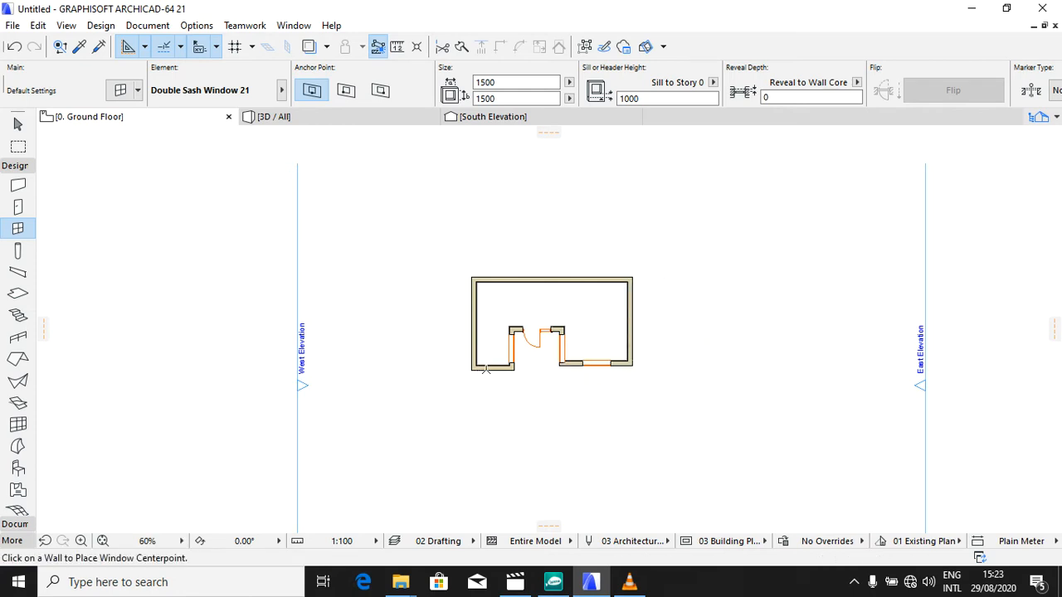
click(494, 369)
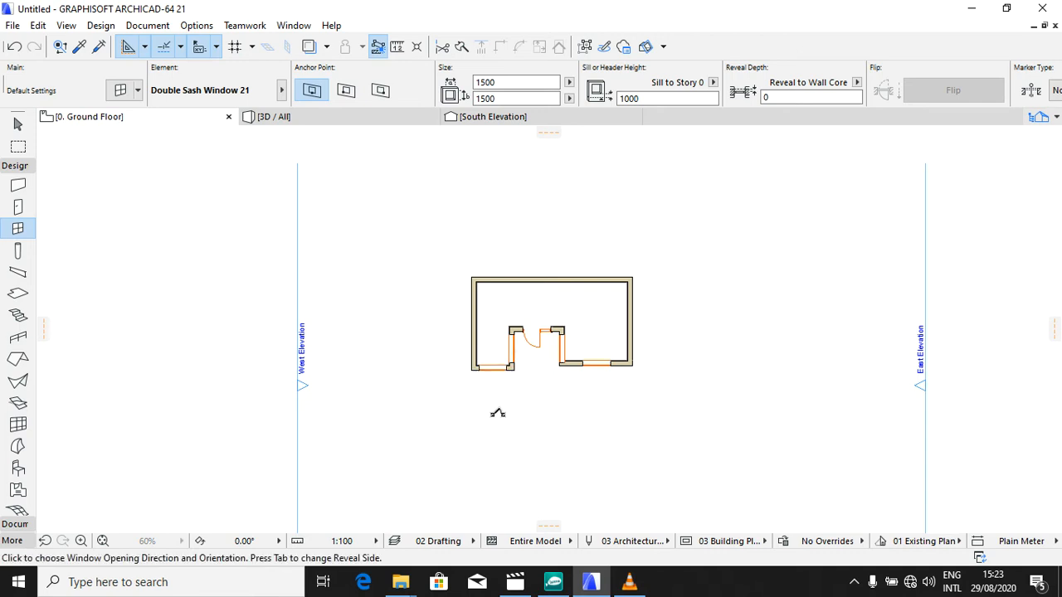
click(517, 384)
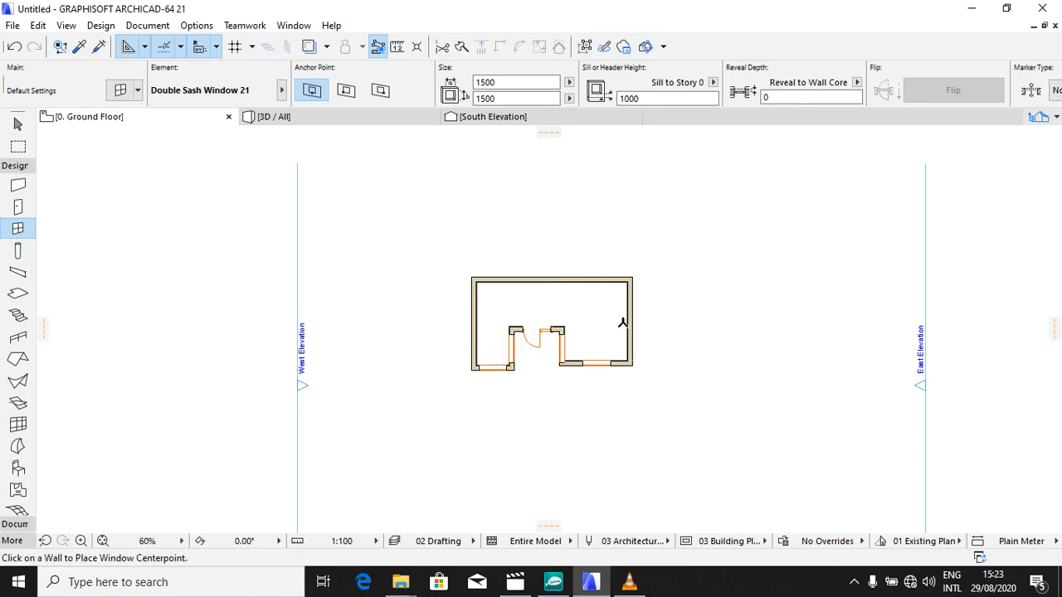
Step: Place an outward-facing double sash window near the middle of the east wall and another near the middle of the west wall
click(627, 321)
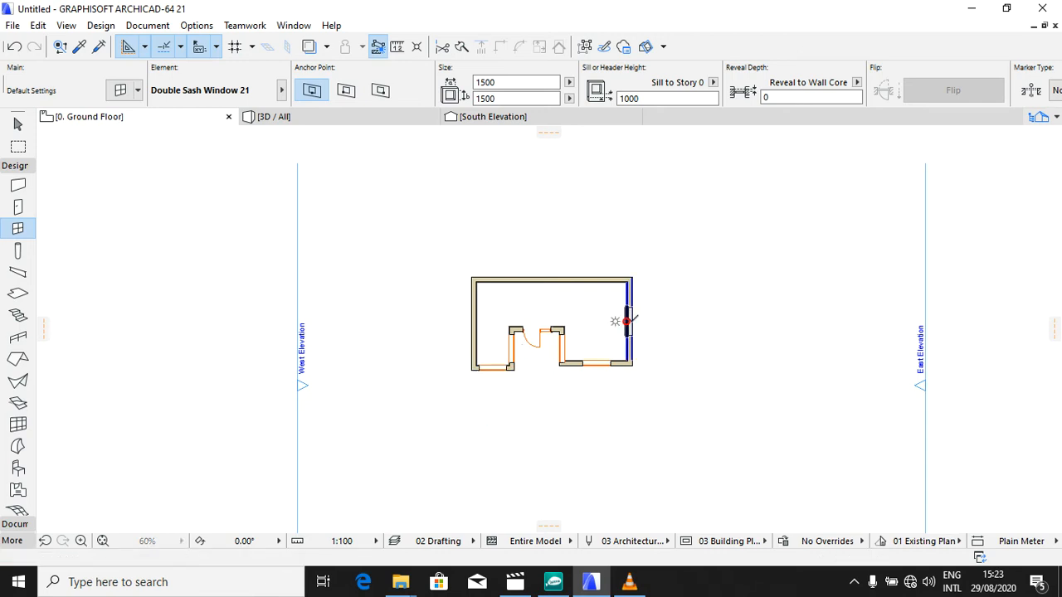
click(673, 311)
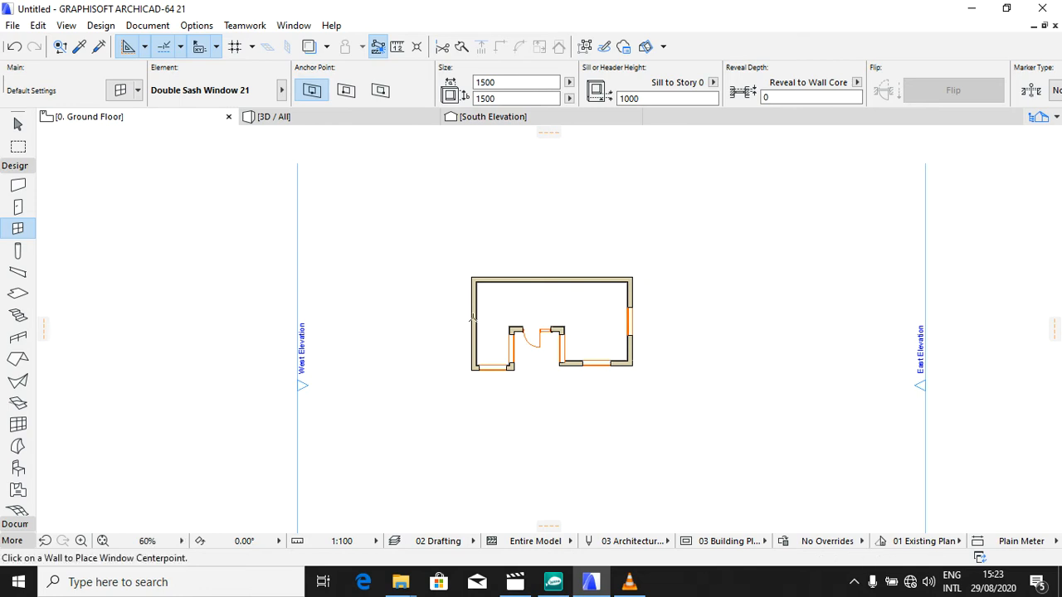
click(477, 320)
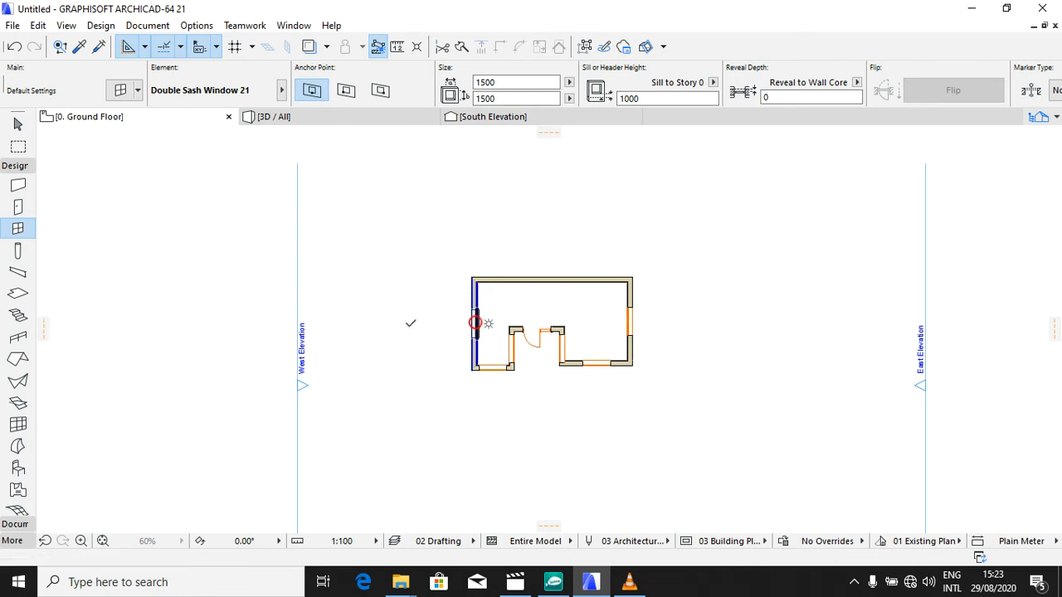
click(403, 327)
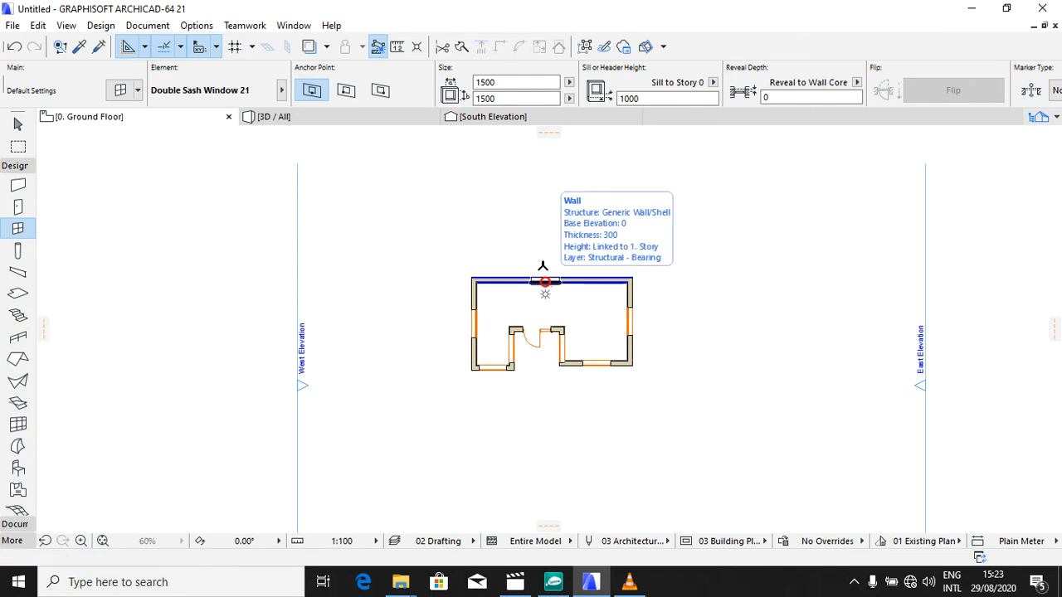
click(545, 282)
click(539, 255)
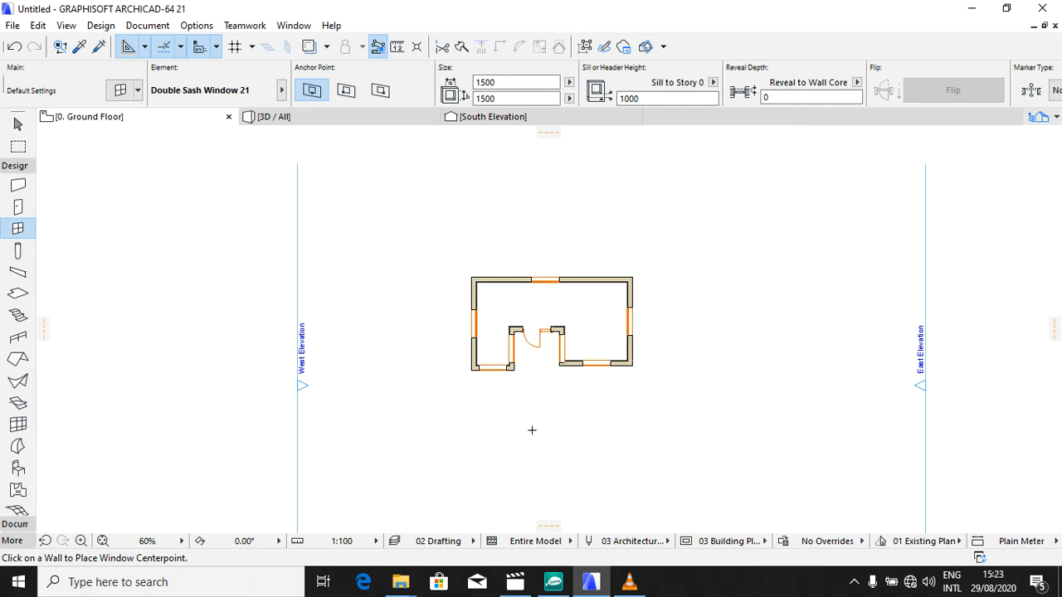
key(ctrl+z)
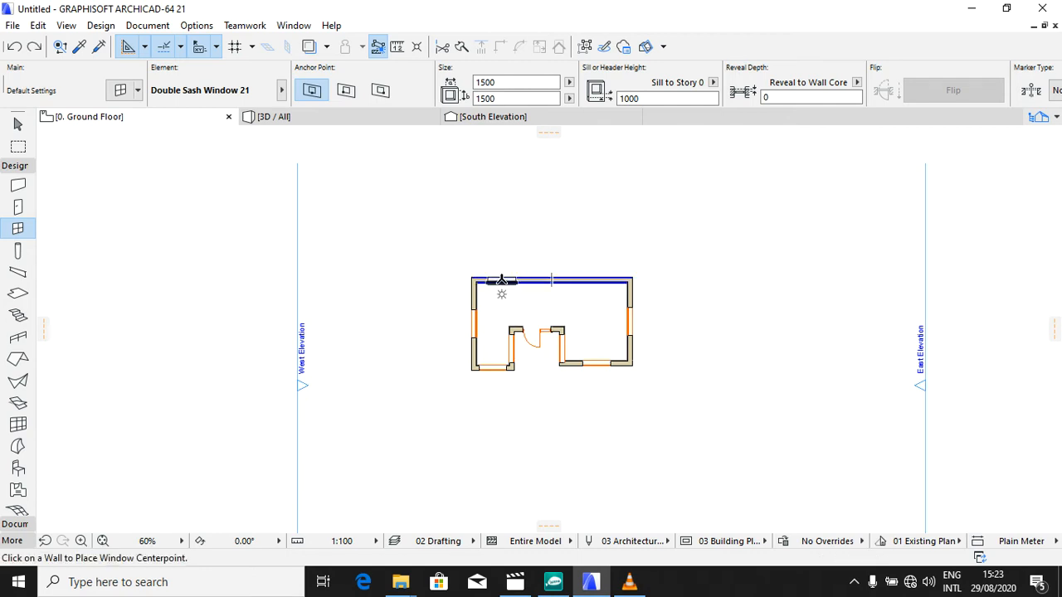
Step: Place two outward-facing double sash windows in the rear wall, one near each end, and inspect the building in 3D
click(501, 280)
click(502, 249)
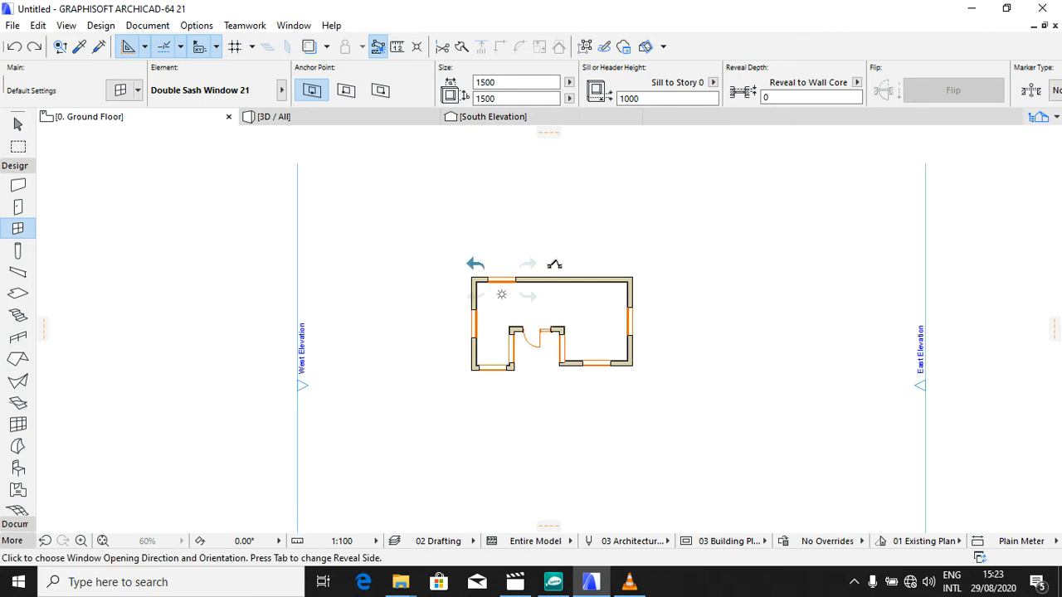
click(594, 281)
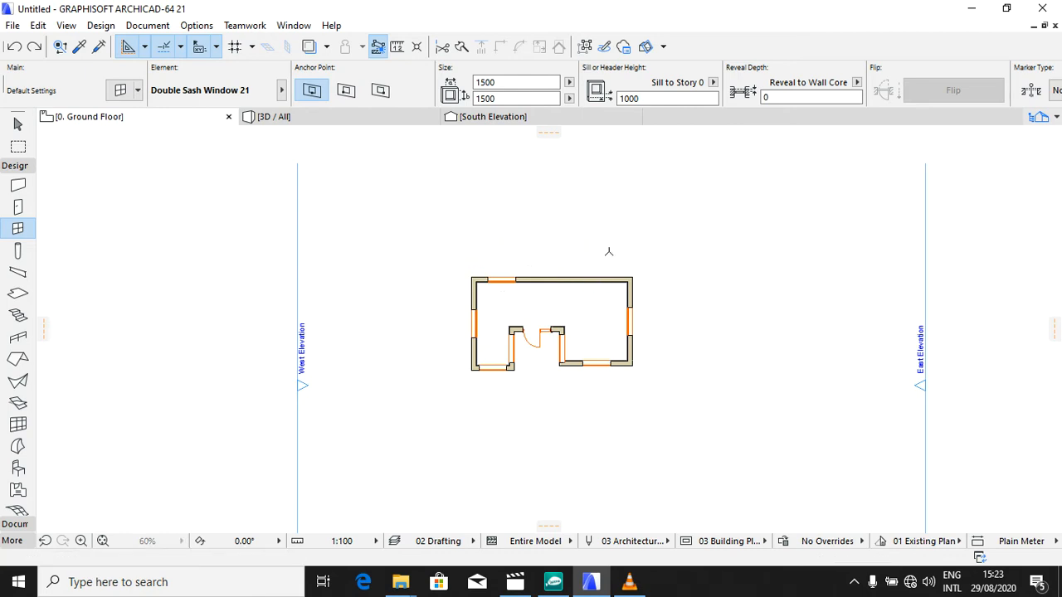
click(611, 246)
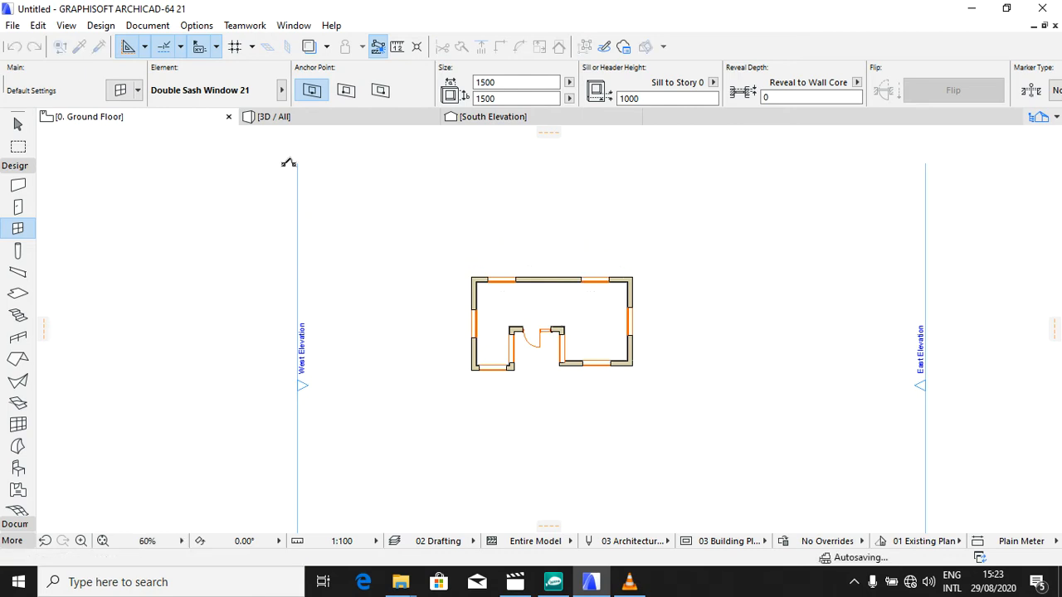
click(272, 117)
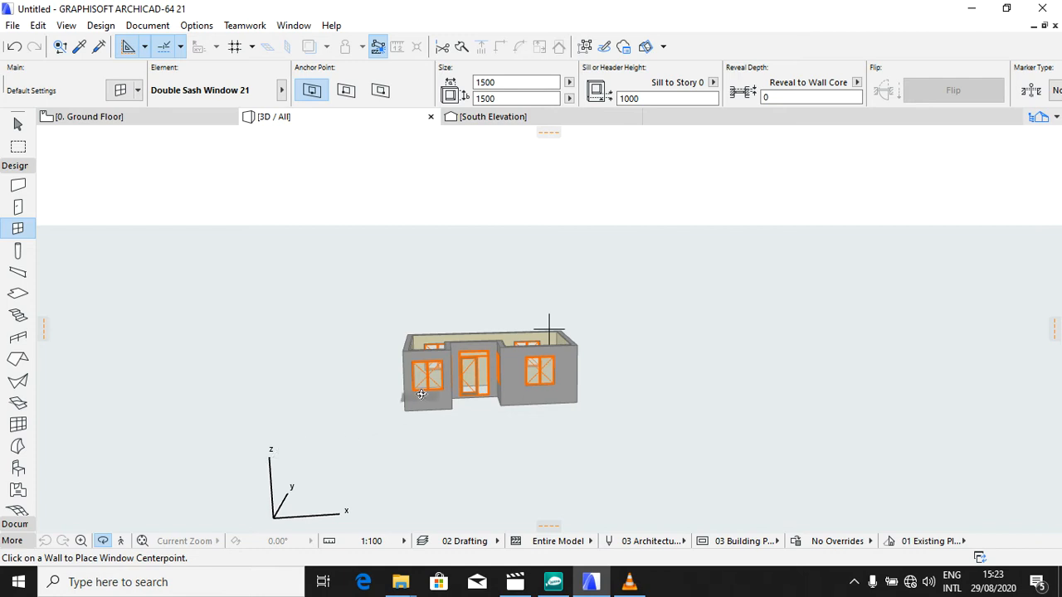
shift+middle_drag(424, 396, 395, 407)
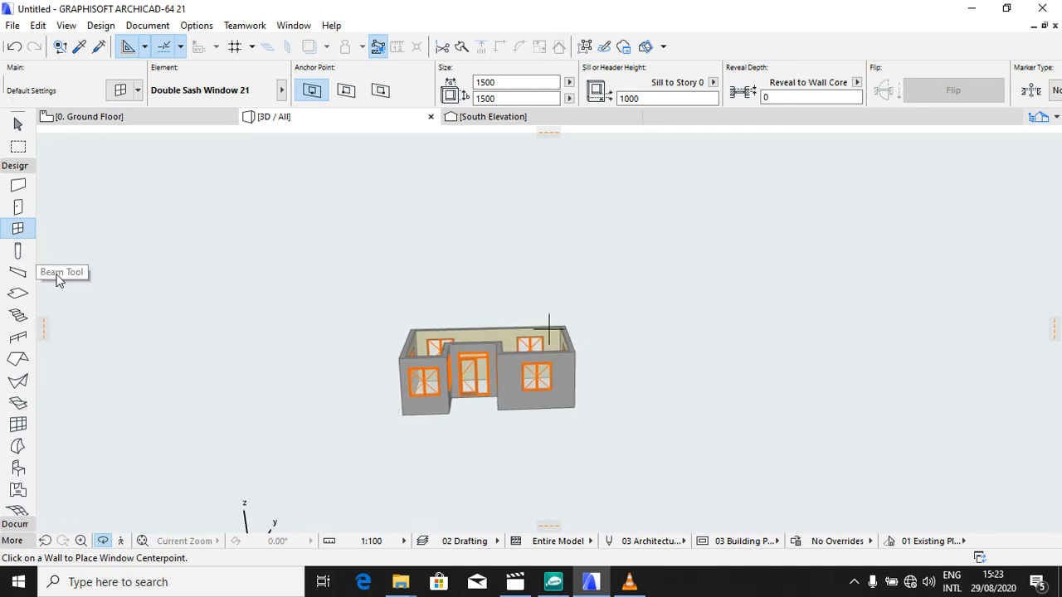
Step: Start a multi-plane roof on the ground floor plan, tracing its pivot polygon along the outer edges of the rear and east walls
click(18, 359)
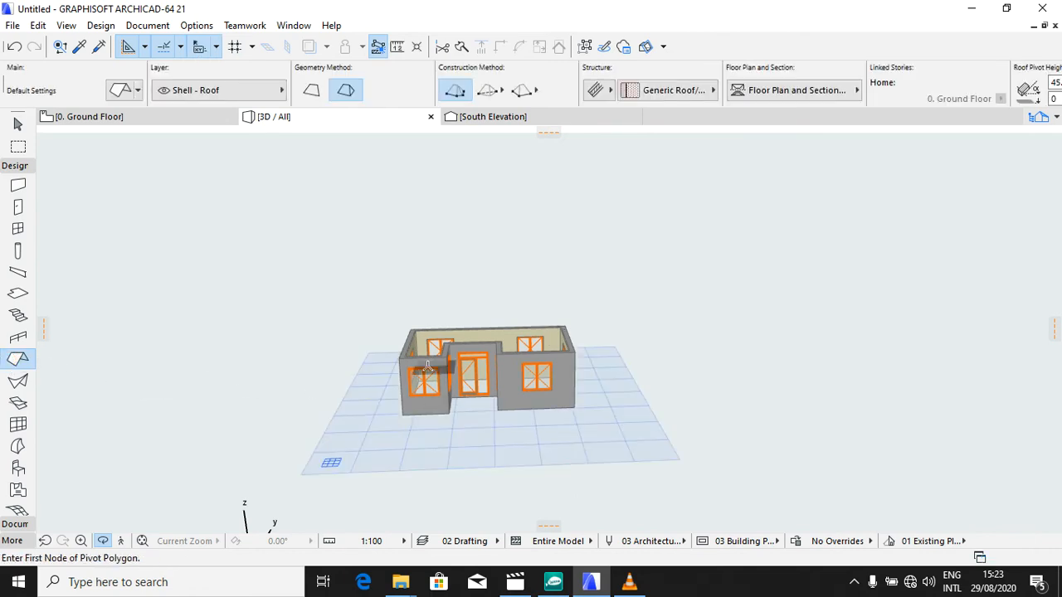
click(157, 121)
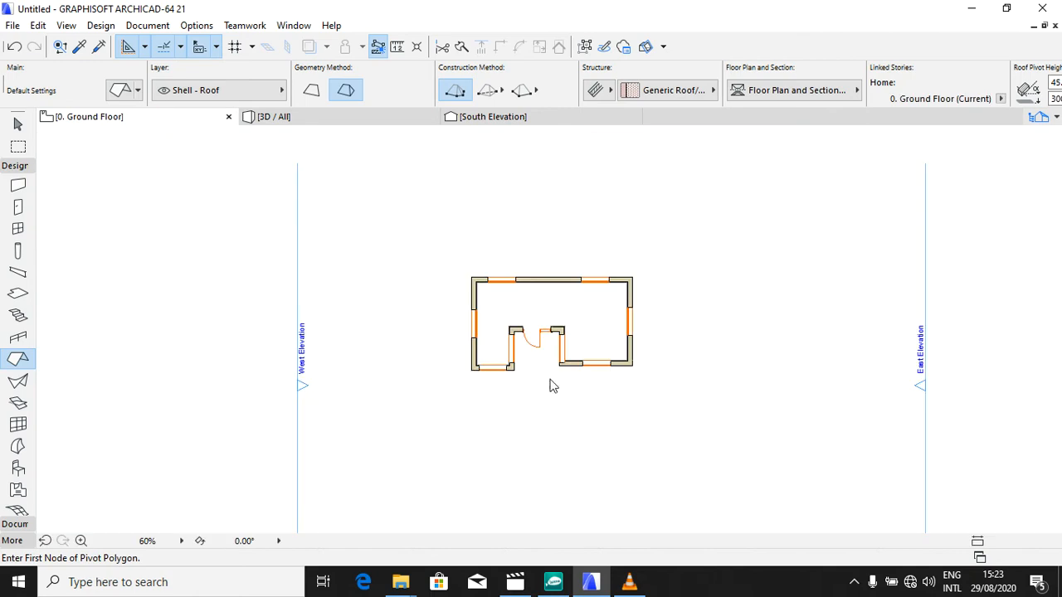
scroll(493, 280, up, 5)
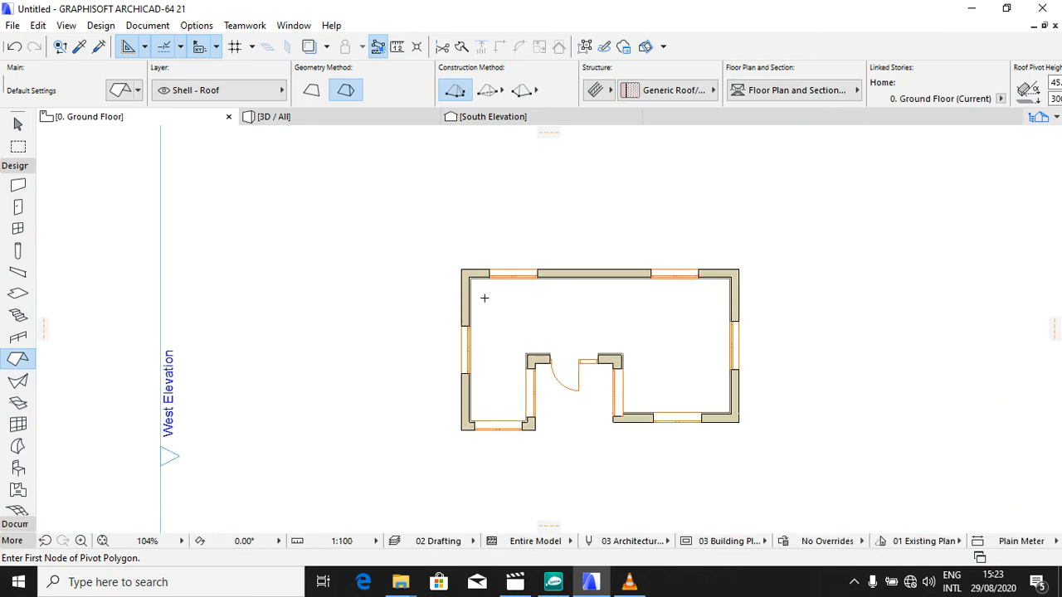
scroll(485, 297, up, 1)
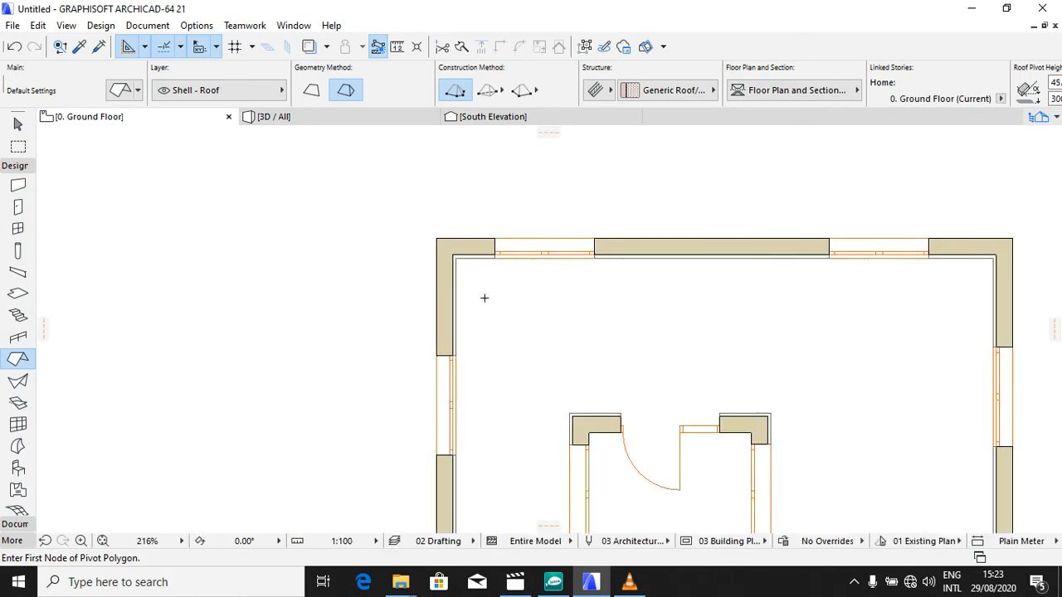
click(436, 238)
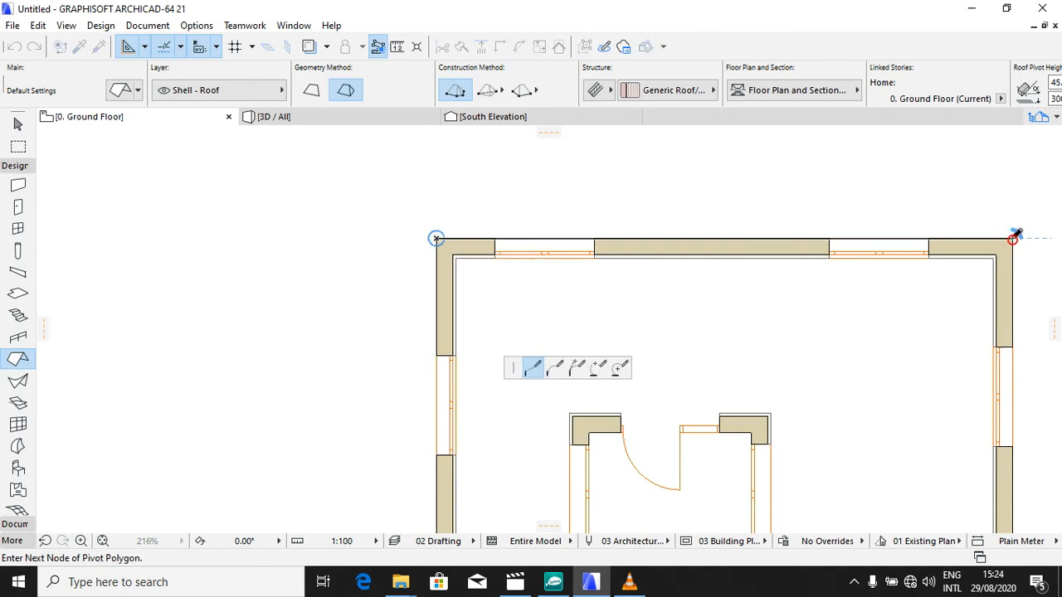
click(1013, 238)
scroll(616, 191, down, 6)
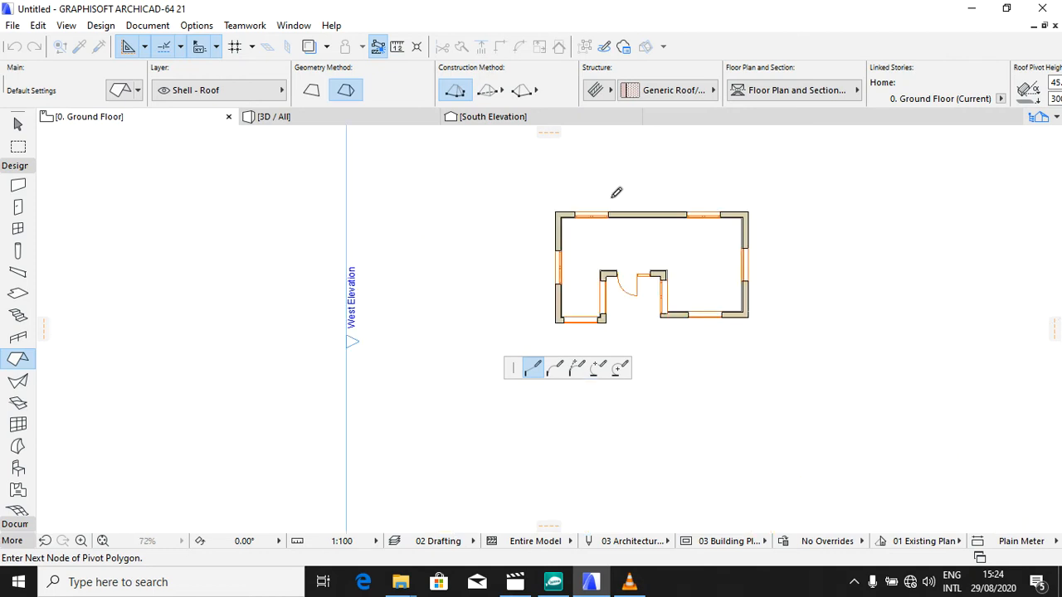
scroll(756, 302, up, 4)
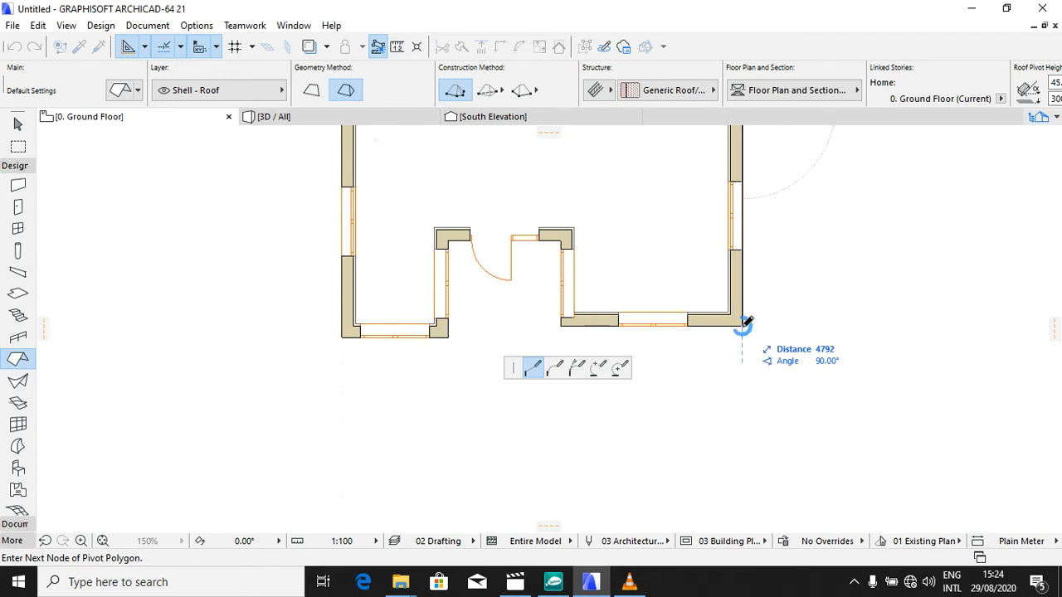
click(742, 324)
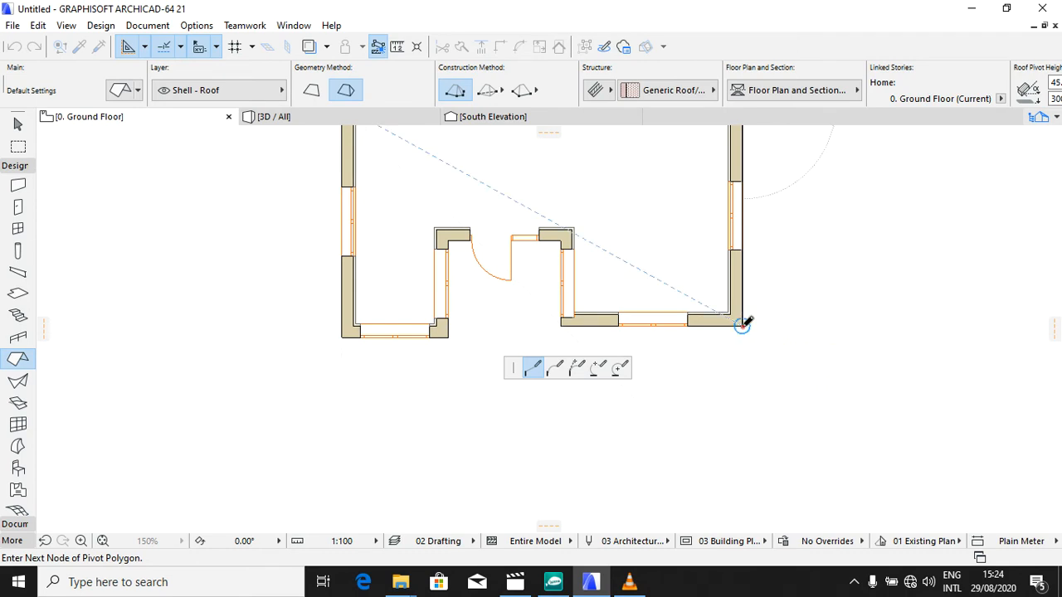
Step: Continue the roof's pivot polygon along the front walls and around the entrance recess, and close it at the northwest starting corner
click(562, 323)
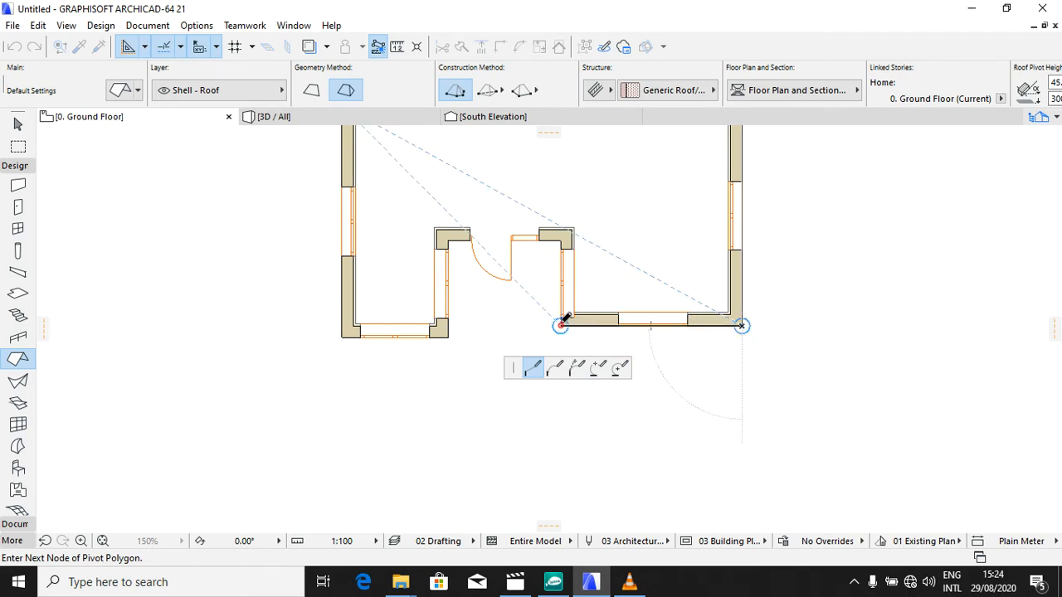
click(562, 240)
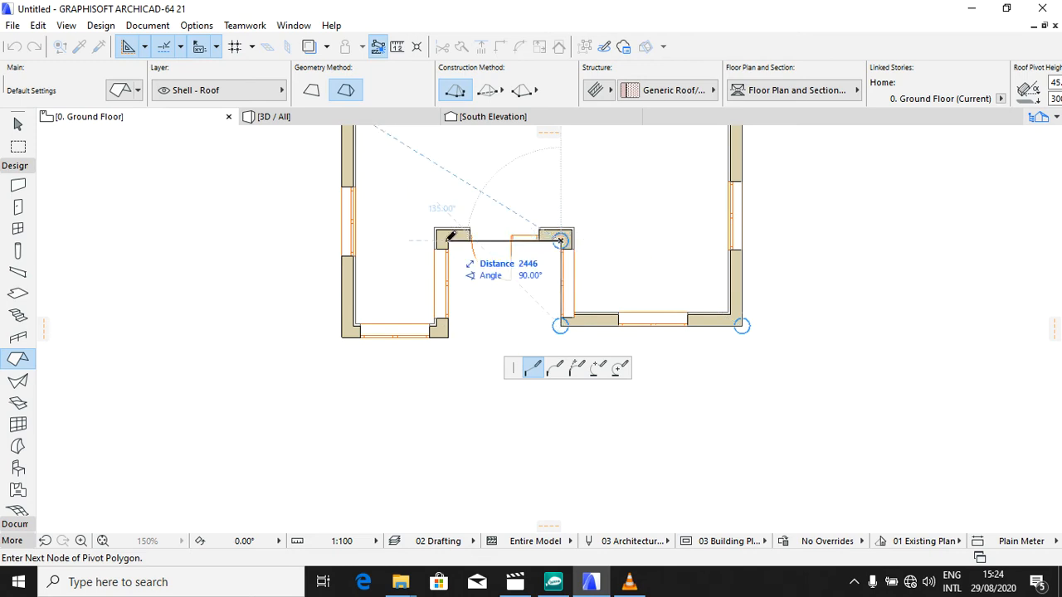
click(449, 239)
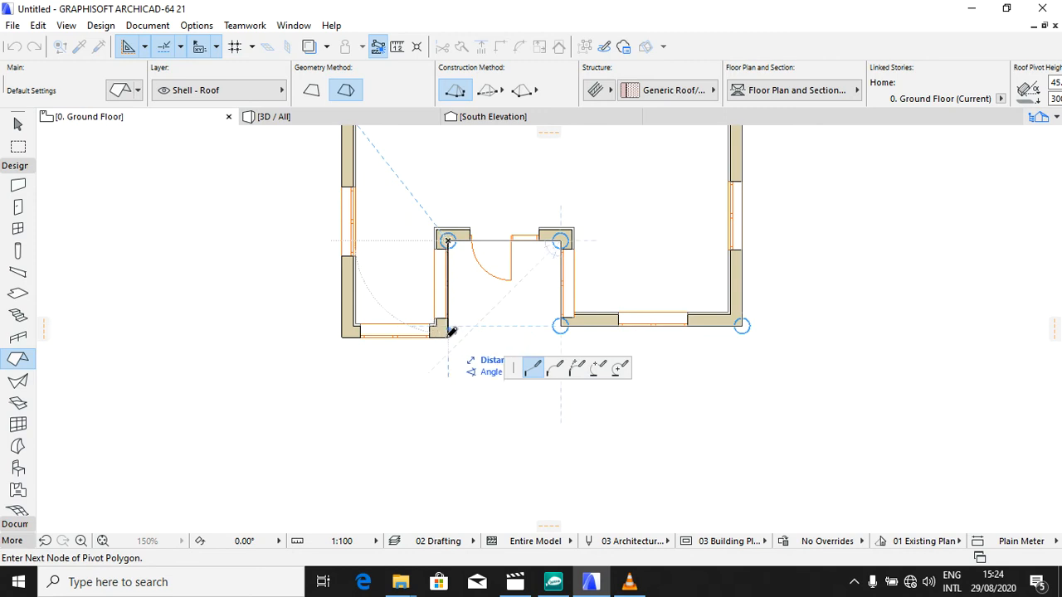
click(448, 336)
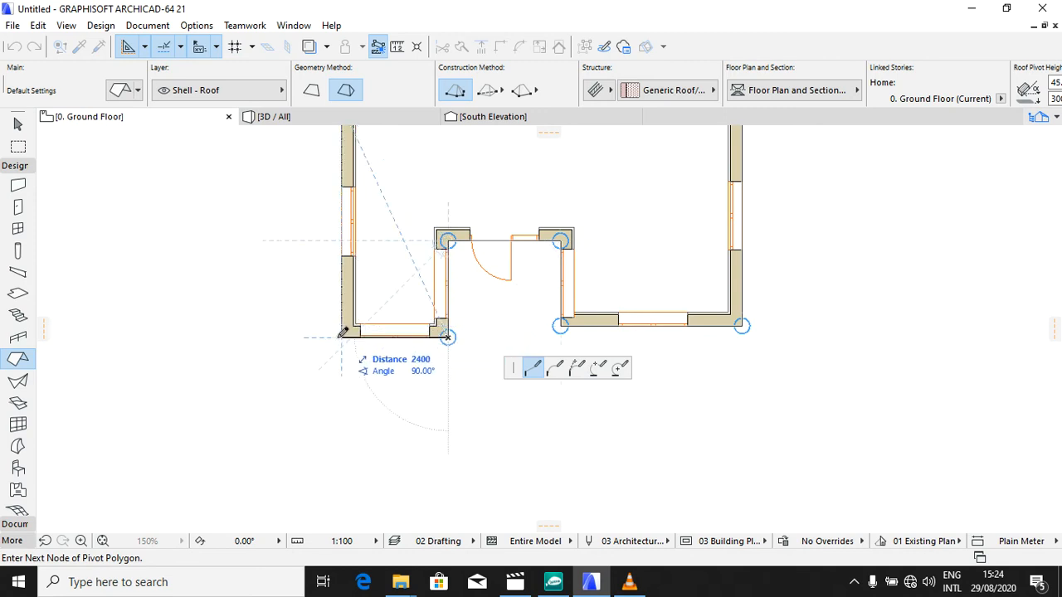
click(340, 337)
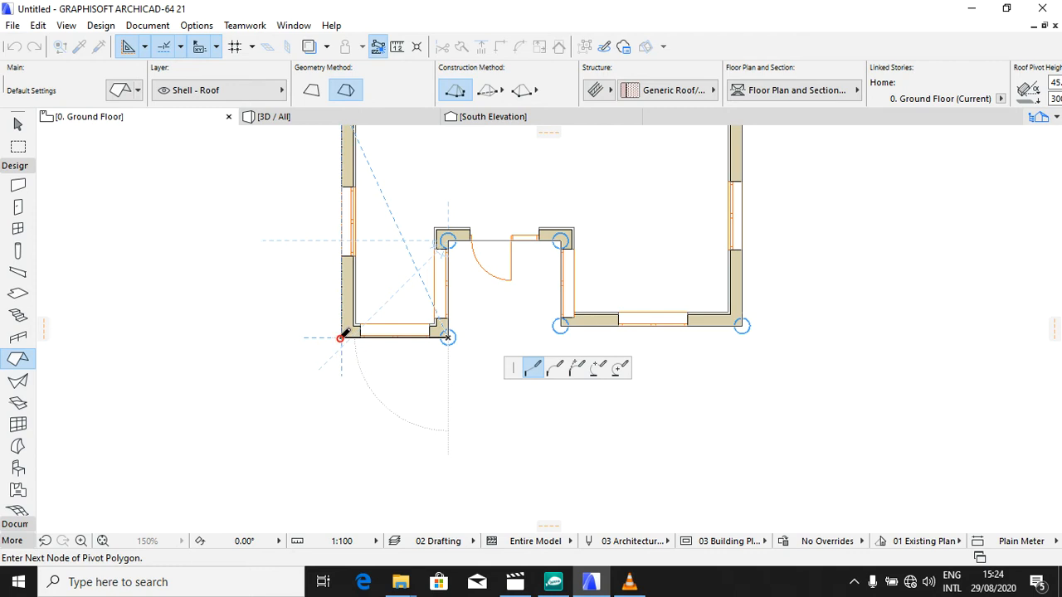
scroll(323, 459, down, 3)
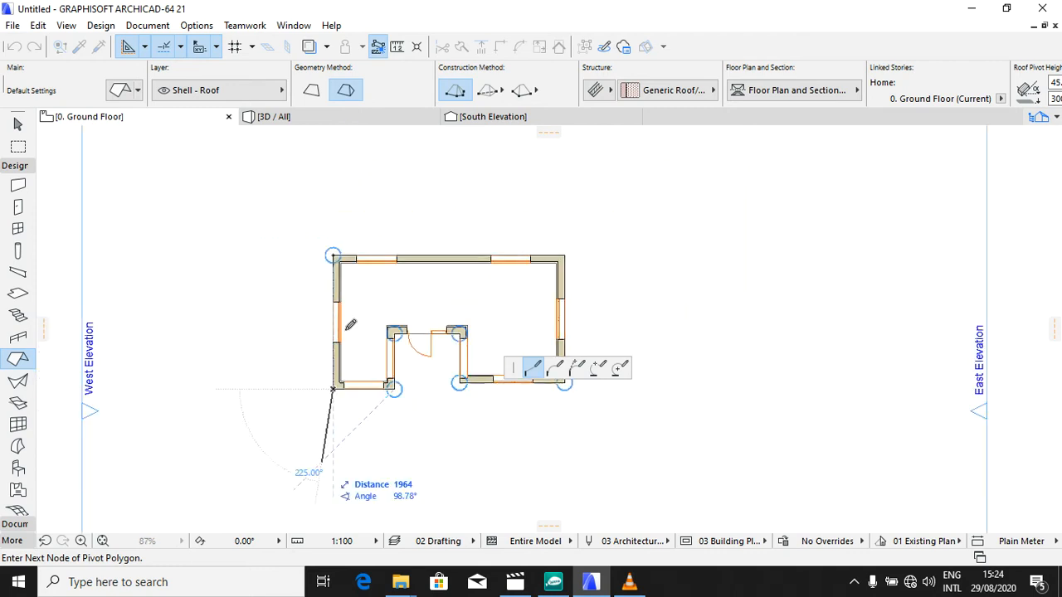
click(332, 254)
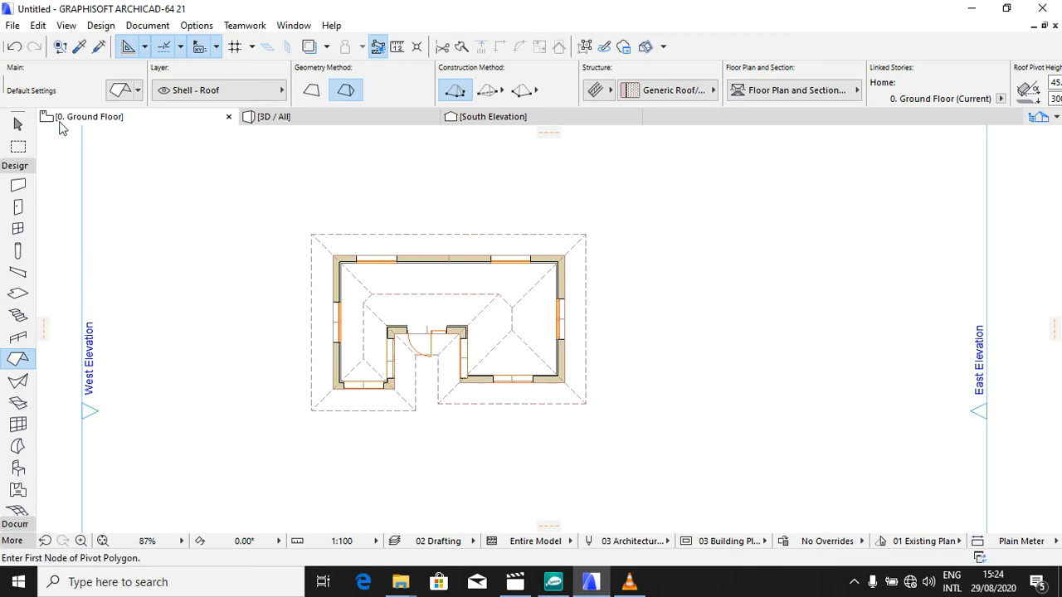
Step: Give all the walls in the 3D view a basic GENERIC - STRUCTURAL structure, 150 mm thick, with a center reference line
click(280, 120)
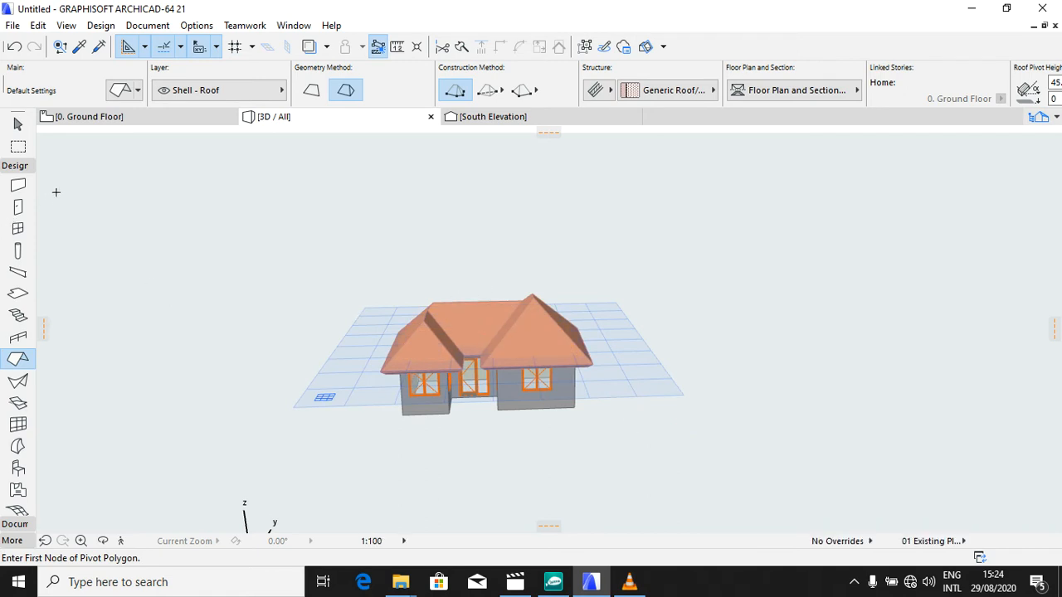
click(102, 541)
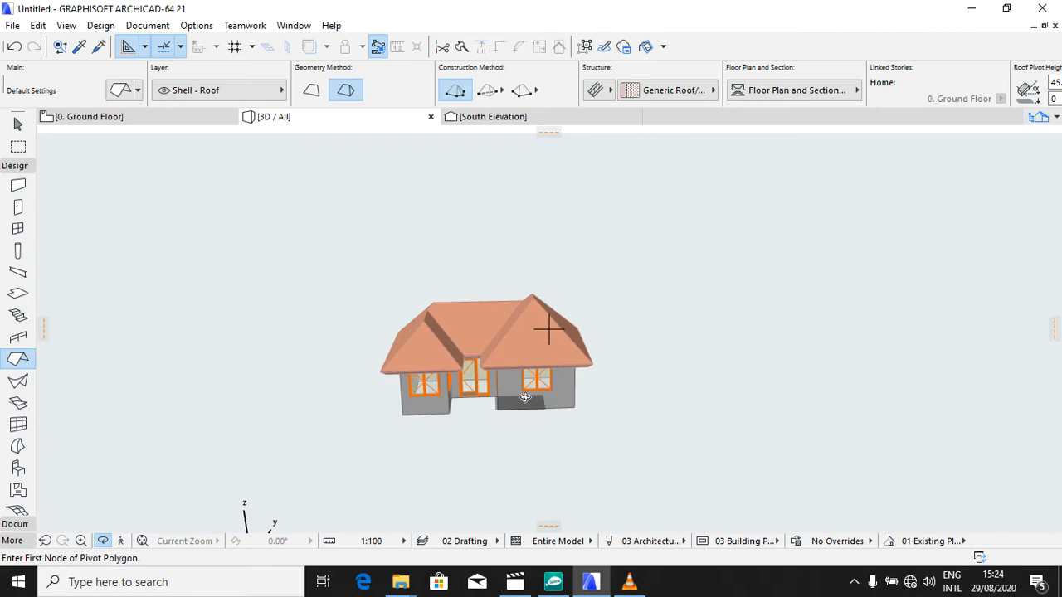
drag(525, 398, 457, 389)
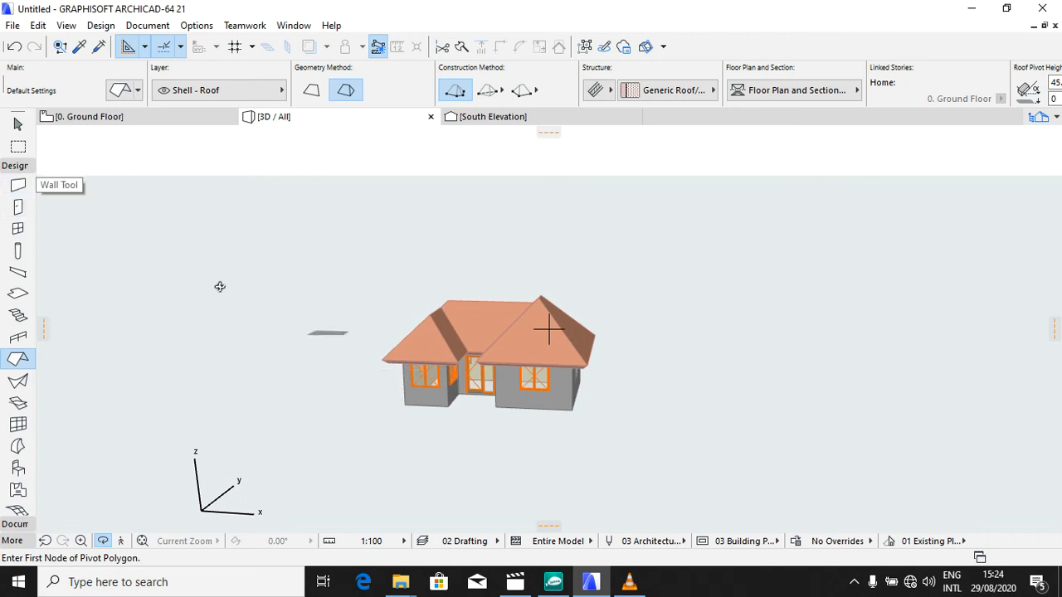
click(18, 185)
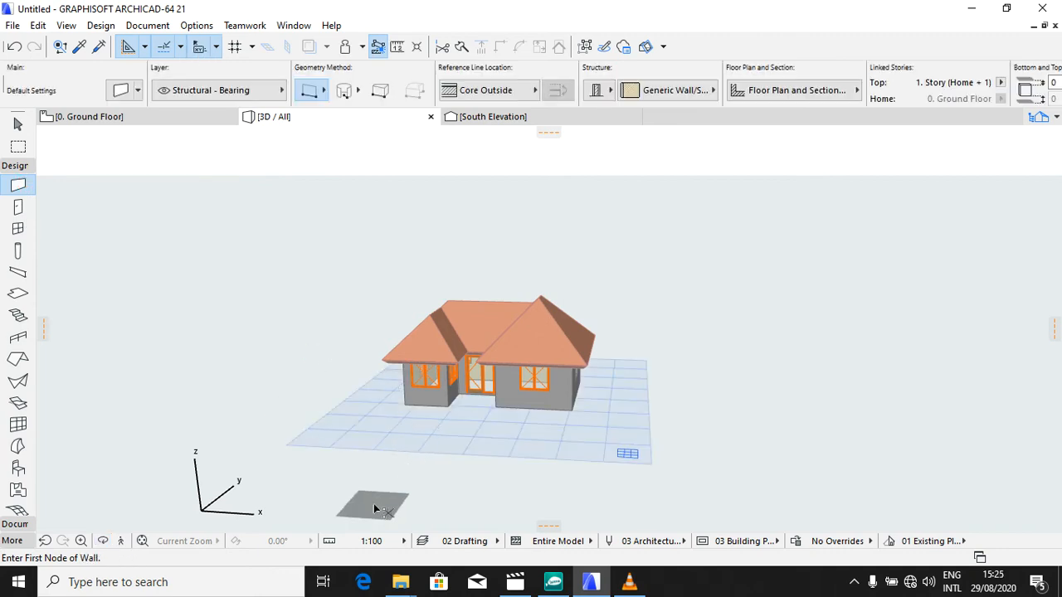
key(ctrl+a)
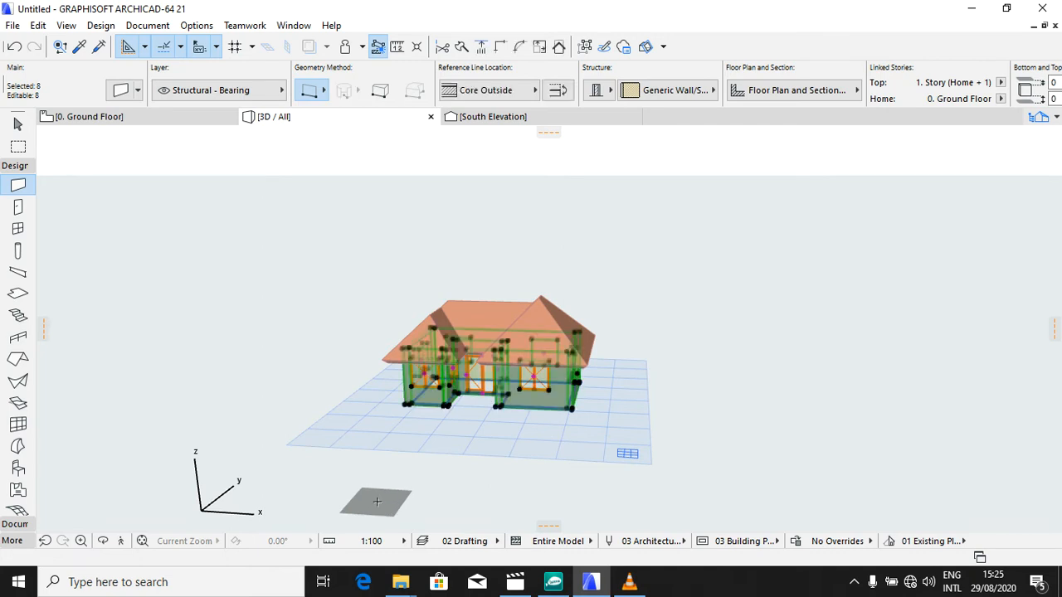
key(ctrl+t)
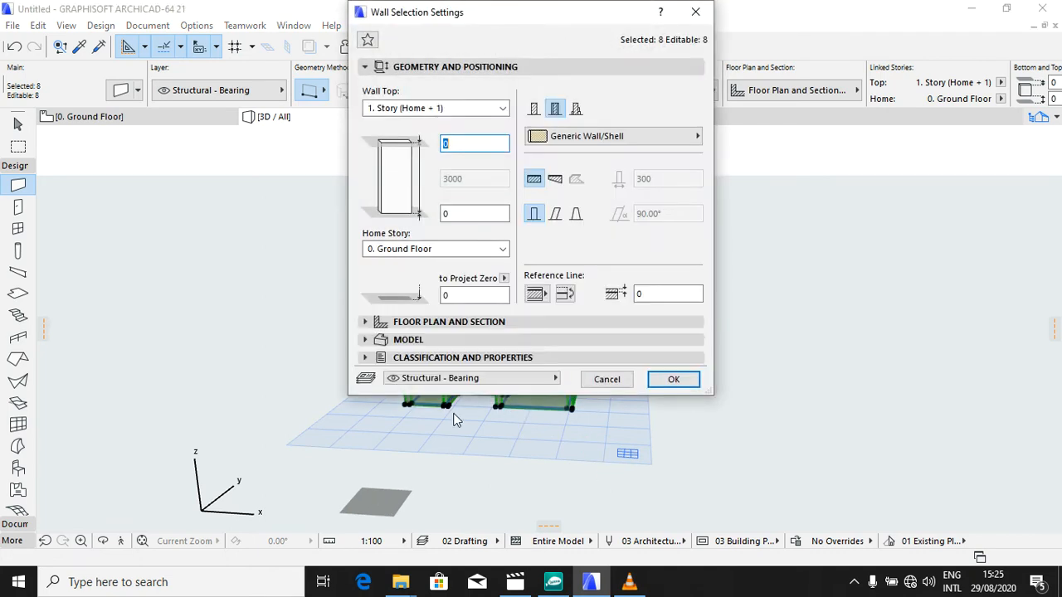
click(534, 110)
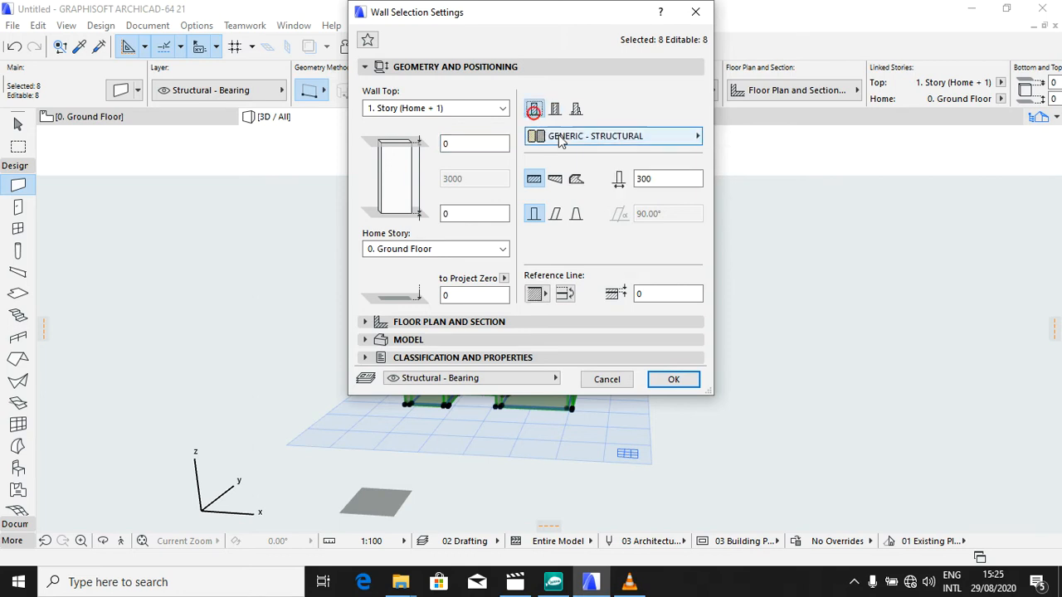
click(655, 179)
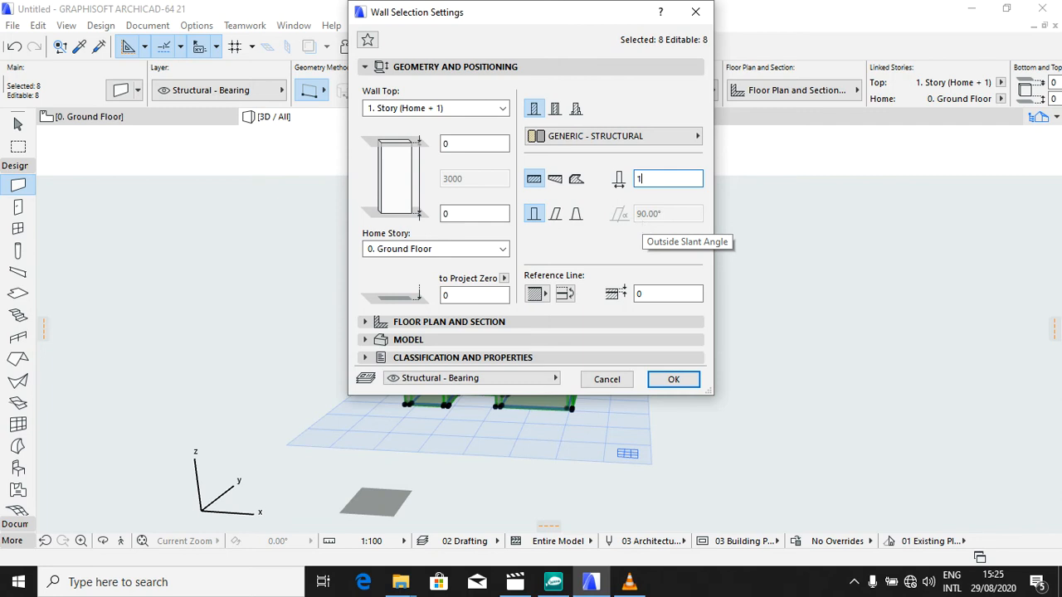
click(543, 295)
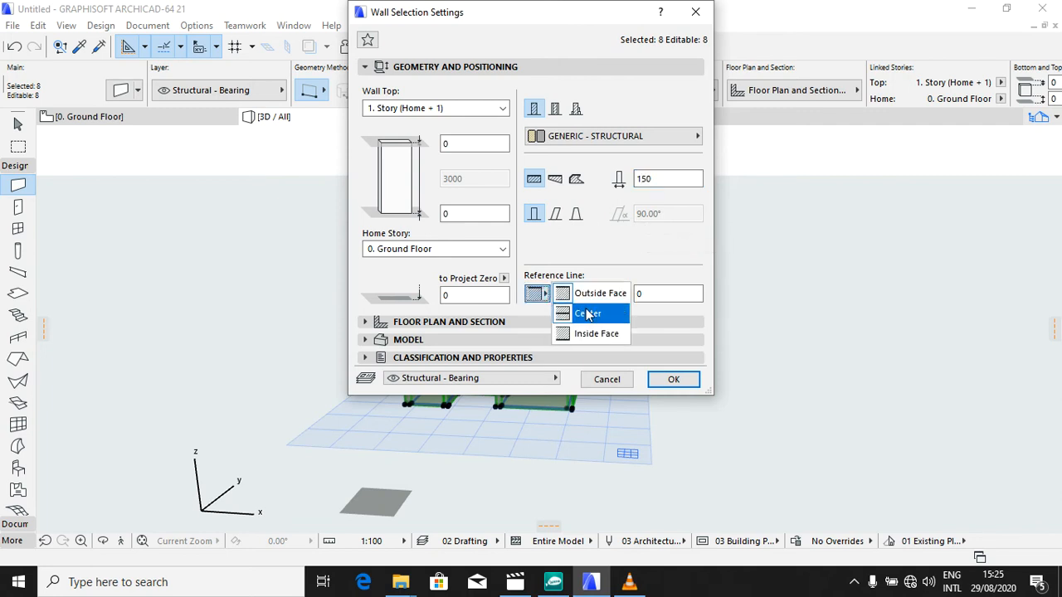
click(588, 313)
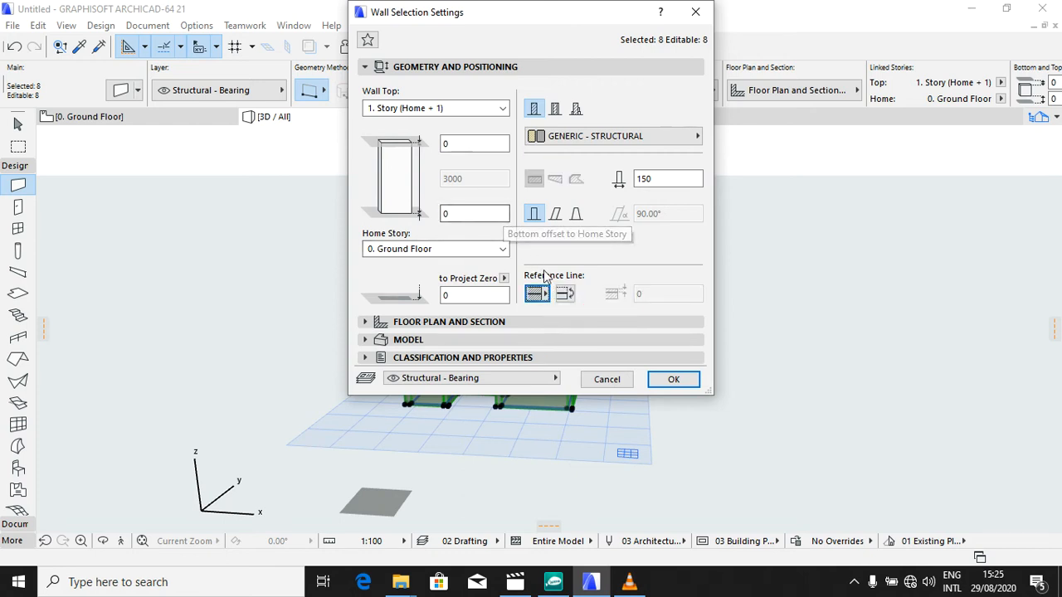
Step: Override the outside, edge and inside surfaces of the selected walls with Brick - Flemish Bond and apply the wall settings
click(442, 339)
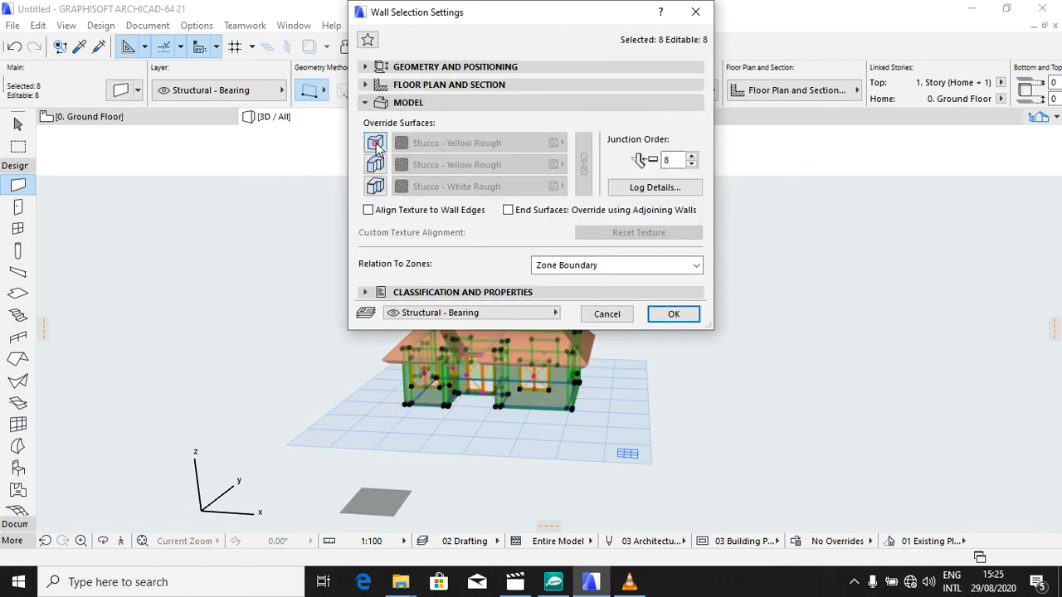
click(376, 143)
click(375, 165)
click(375, 186)
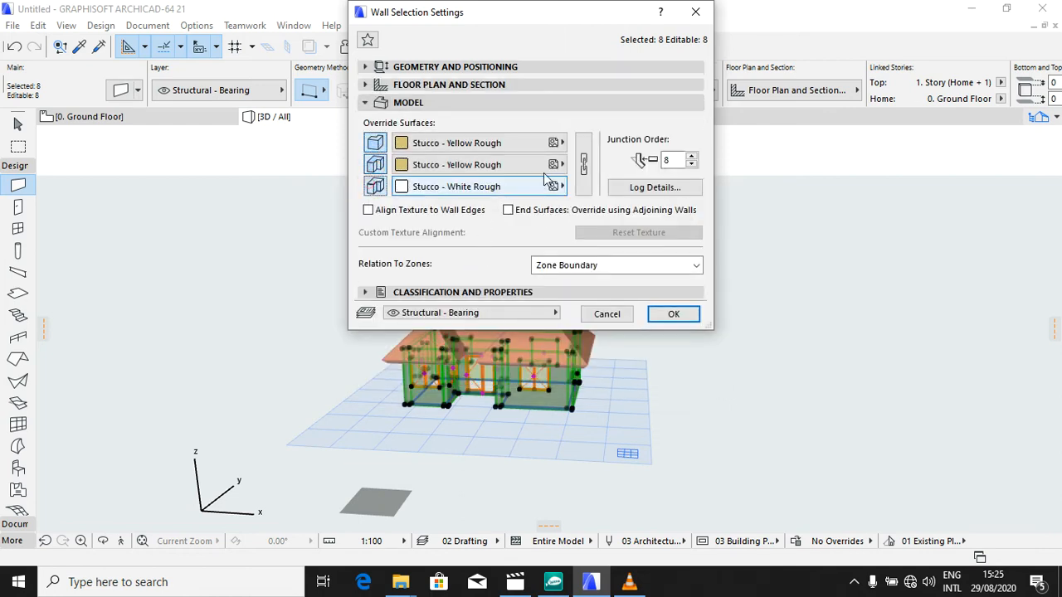
click(543, 146)
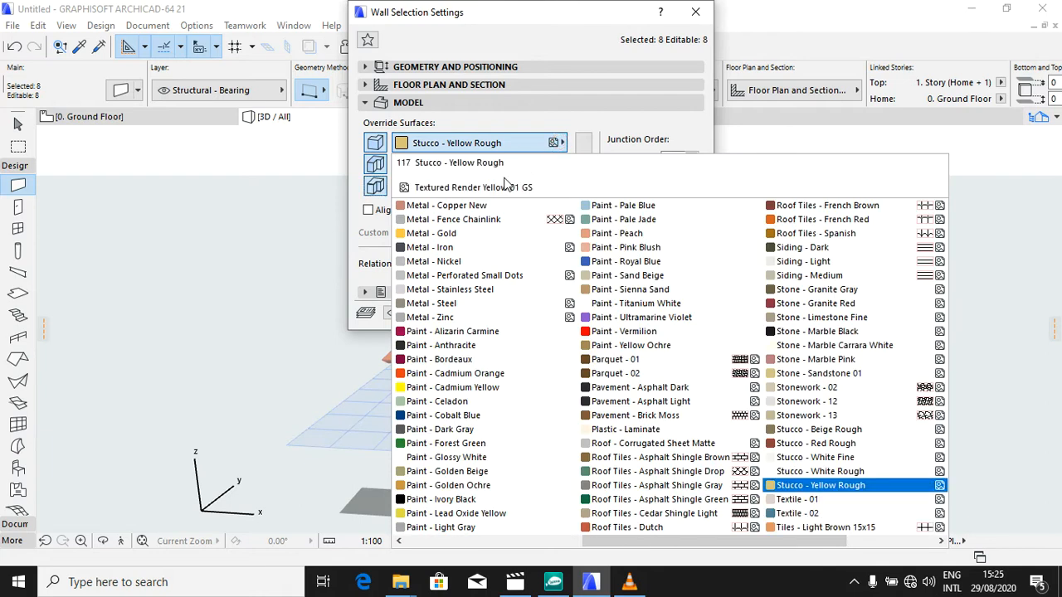
scroll(481, 305, up, 2)
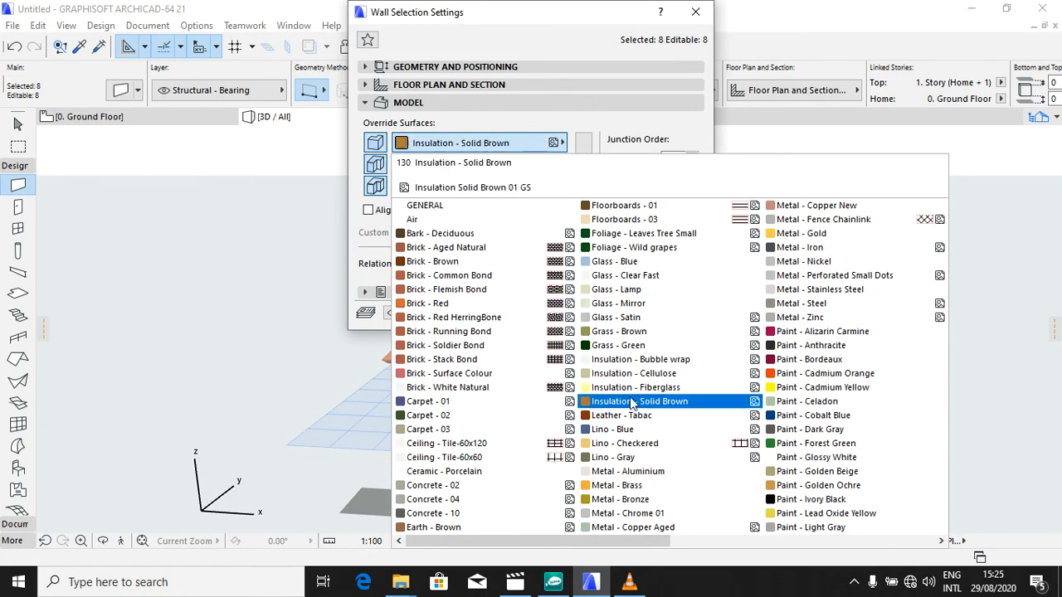
scroll(637, 390, down, 3)
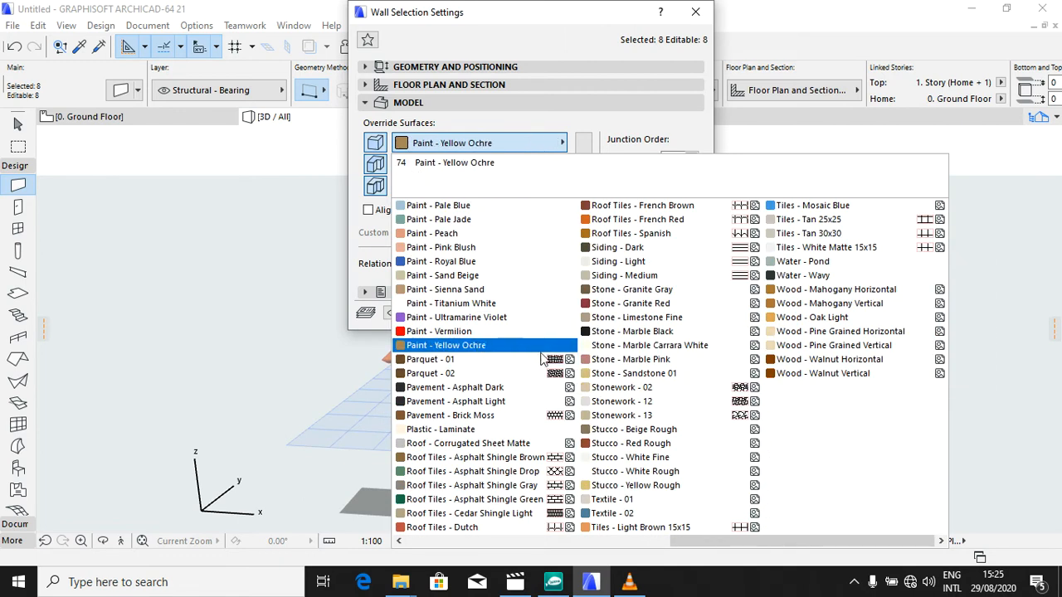
scroll(597, 356, up, 3)
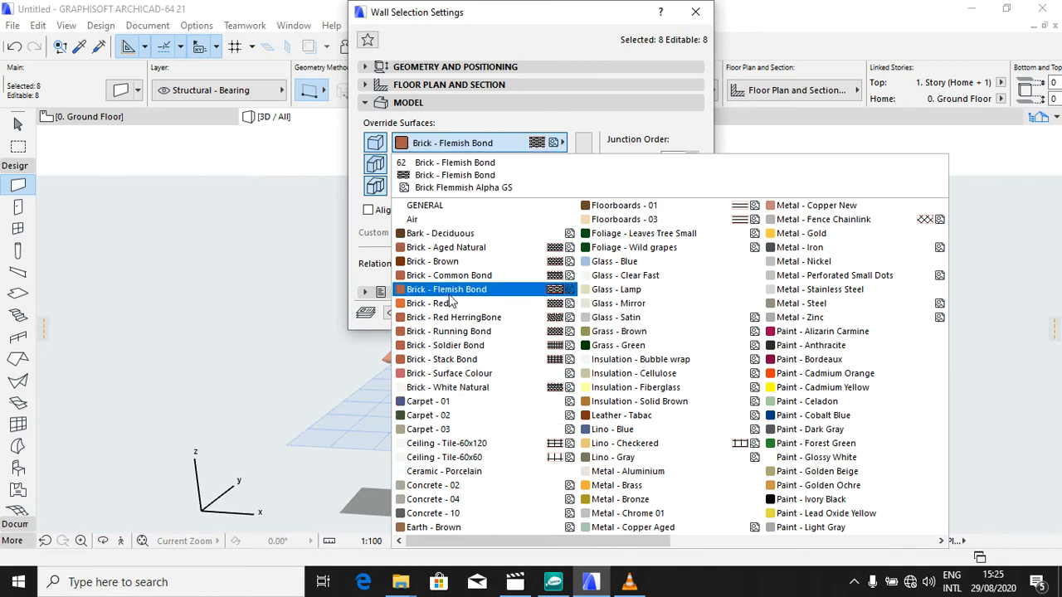
click(448, 289)
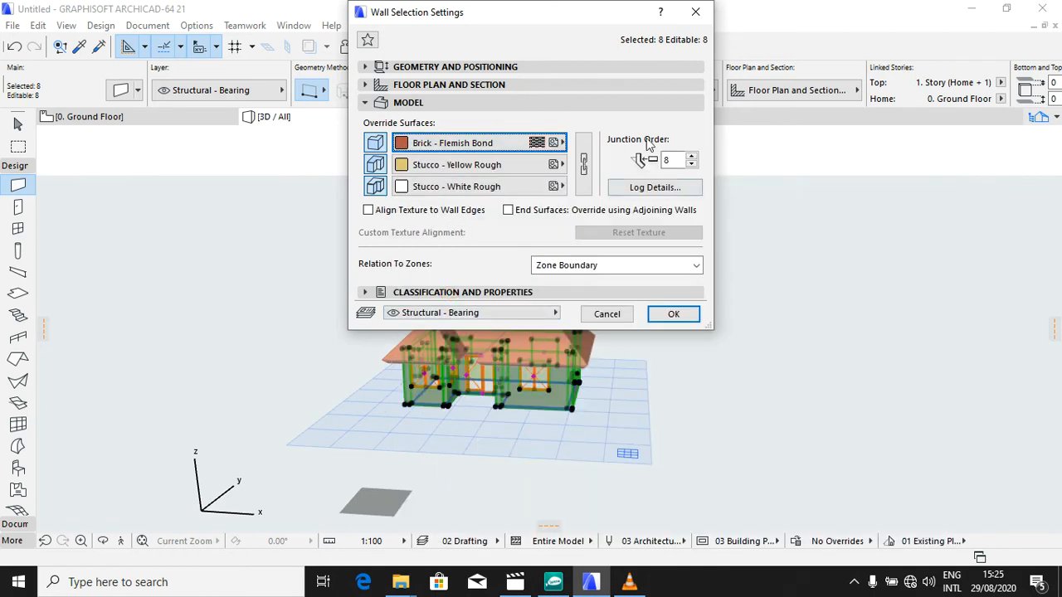
click(583, 166)
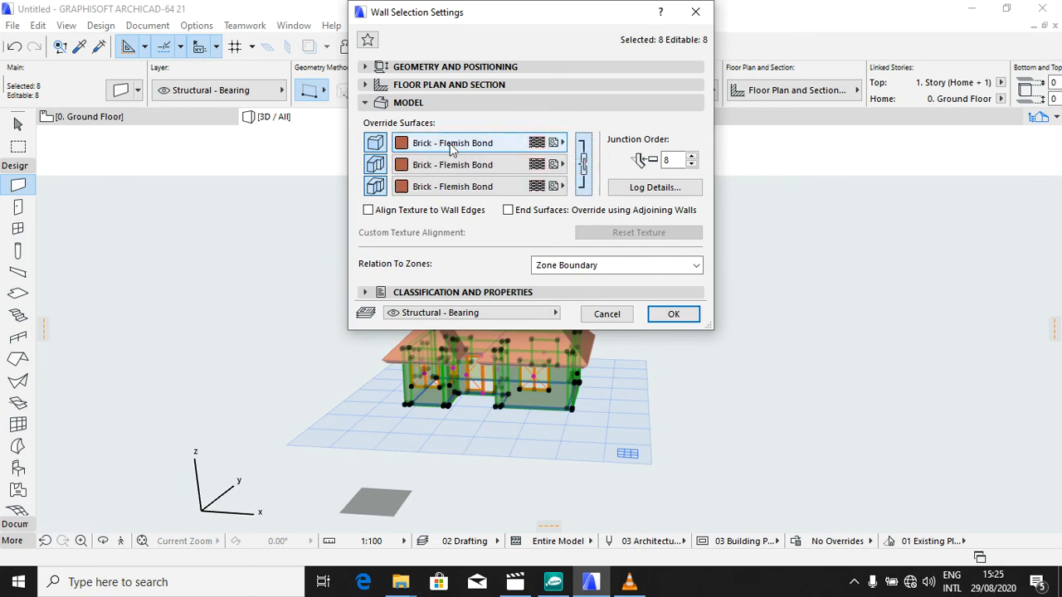
click(675, 314)
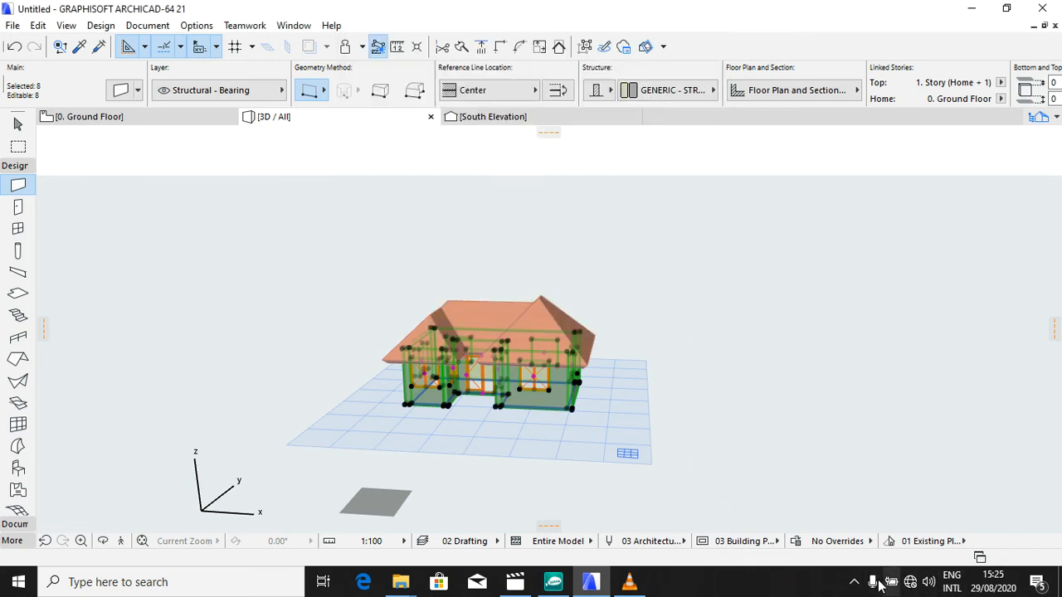
click(853, 583)
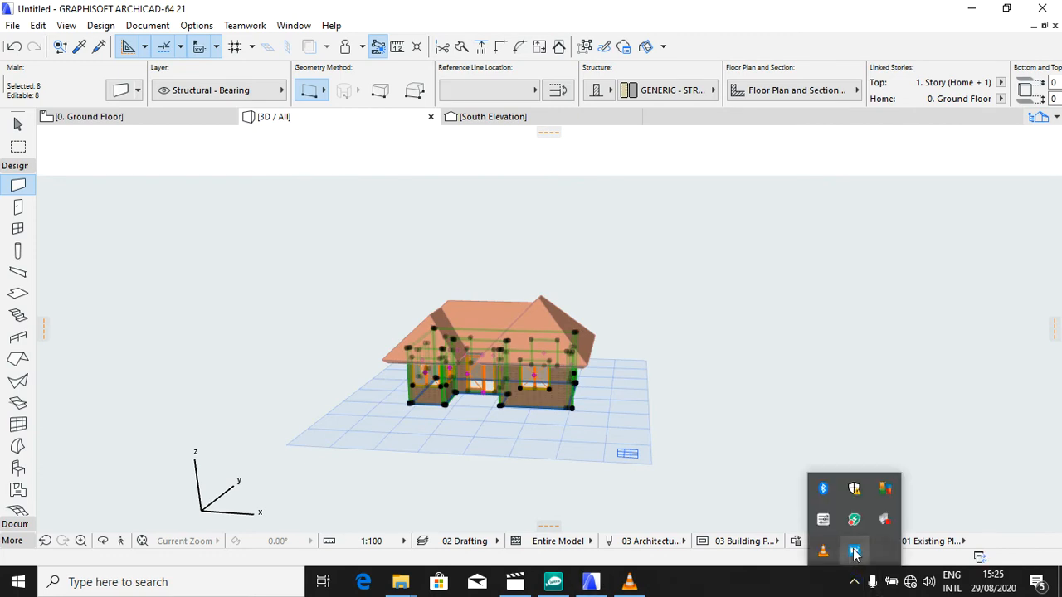
click(853, 552)
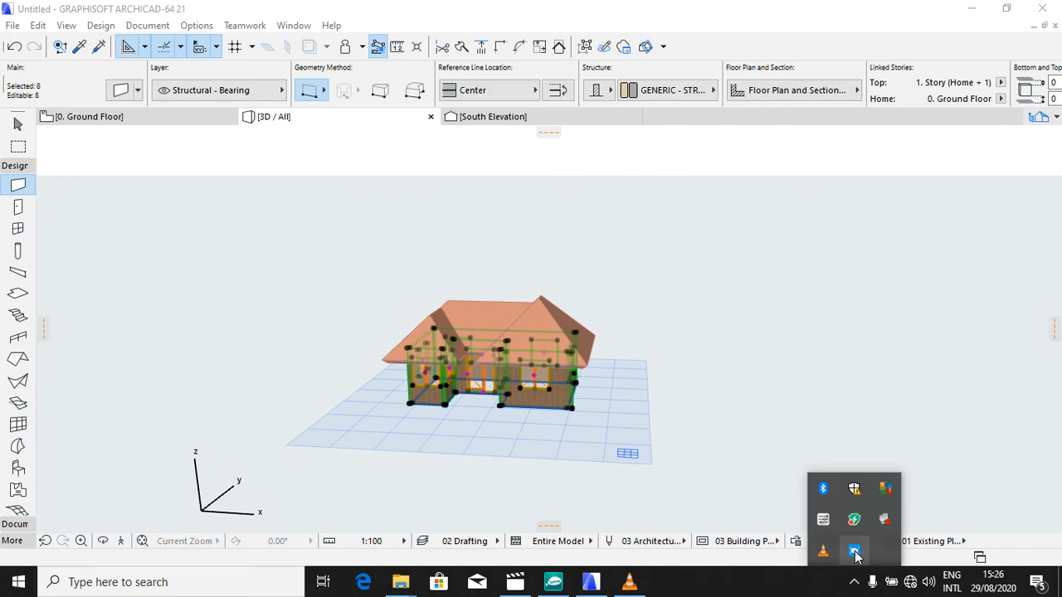
click(854, 552)
click(467, 399)
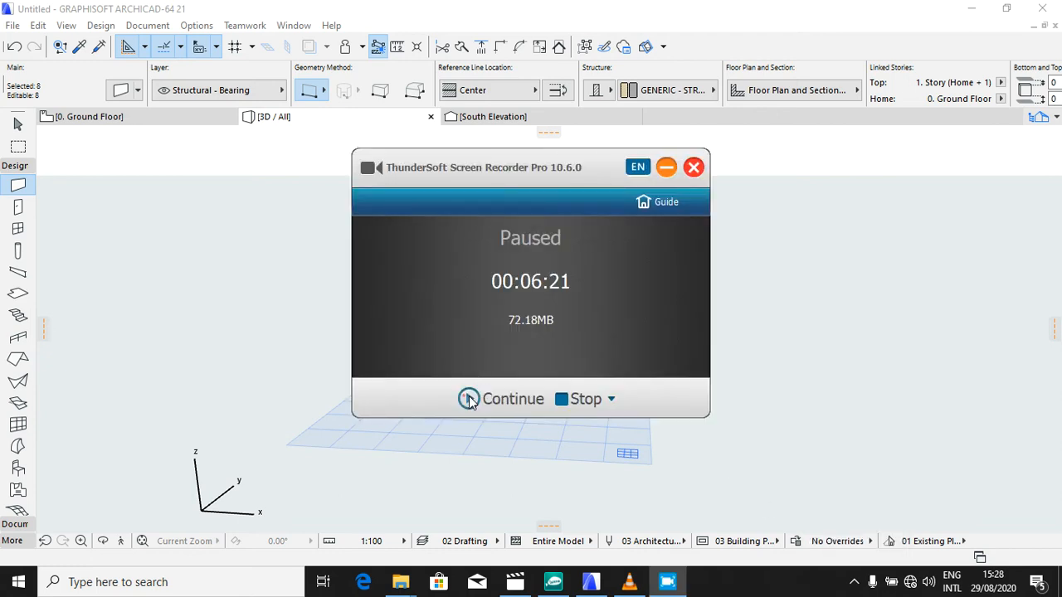
click(465, 399)
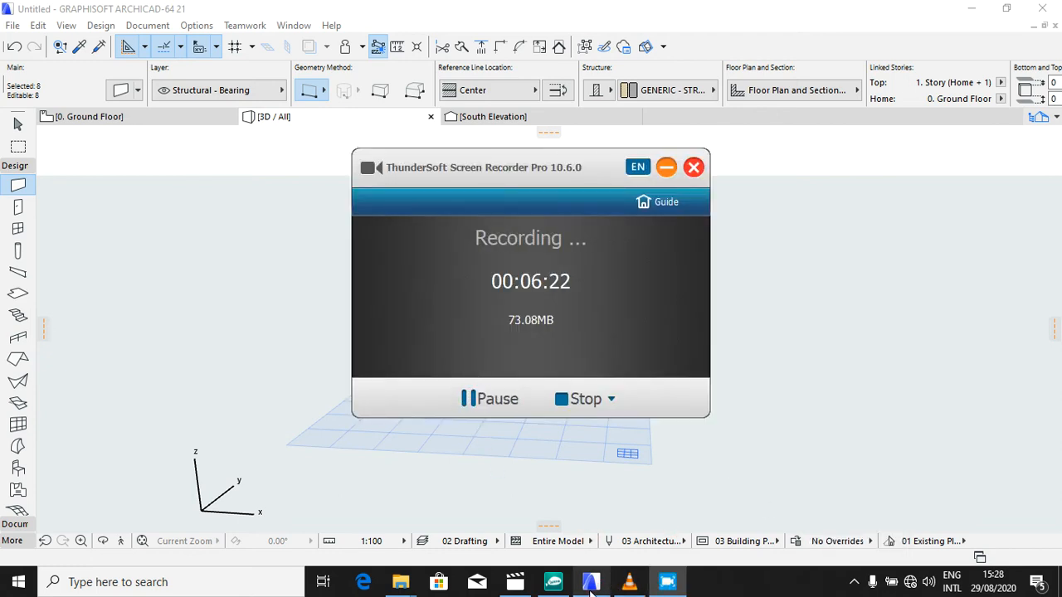
click(590, 582)
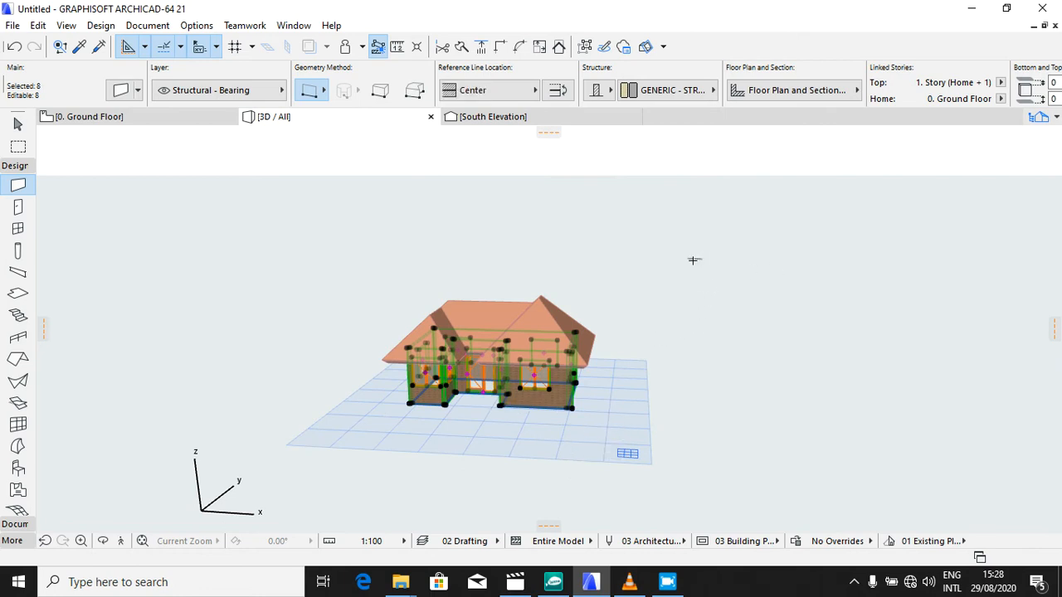
Step: Give the roof a basic Timber - Roof structure, 150 mm thick, with a 22.50° pitch and vertical edges
key(Escape)
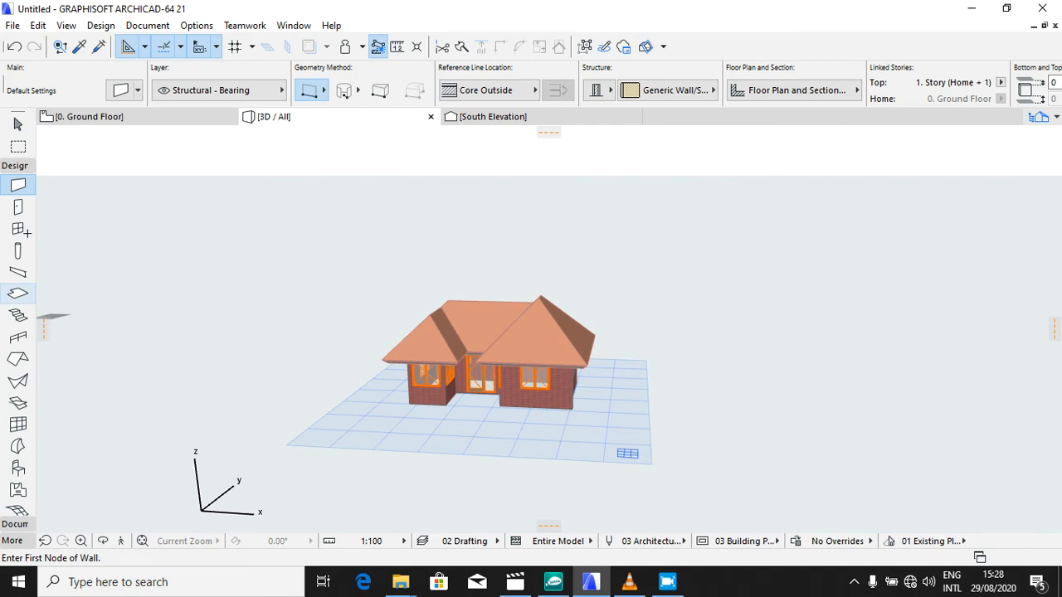
click(18, 358)
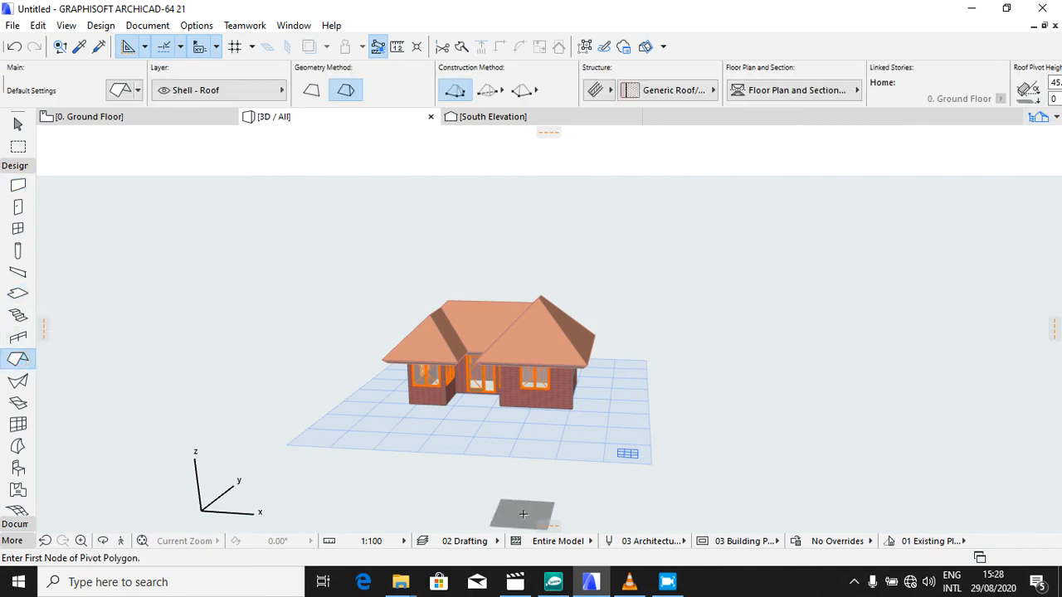
key(ctrl+a)
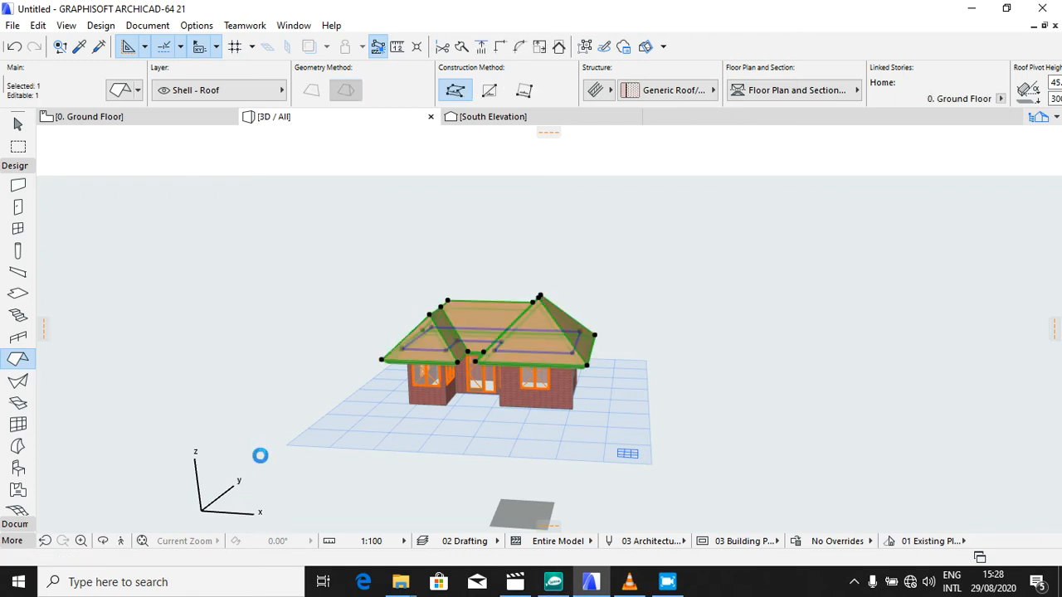
key(ctrl+t)
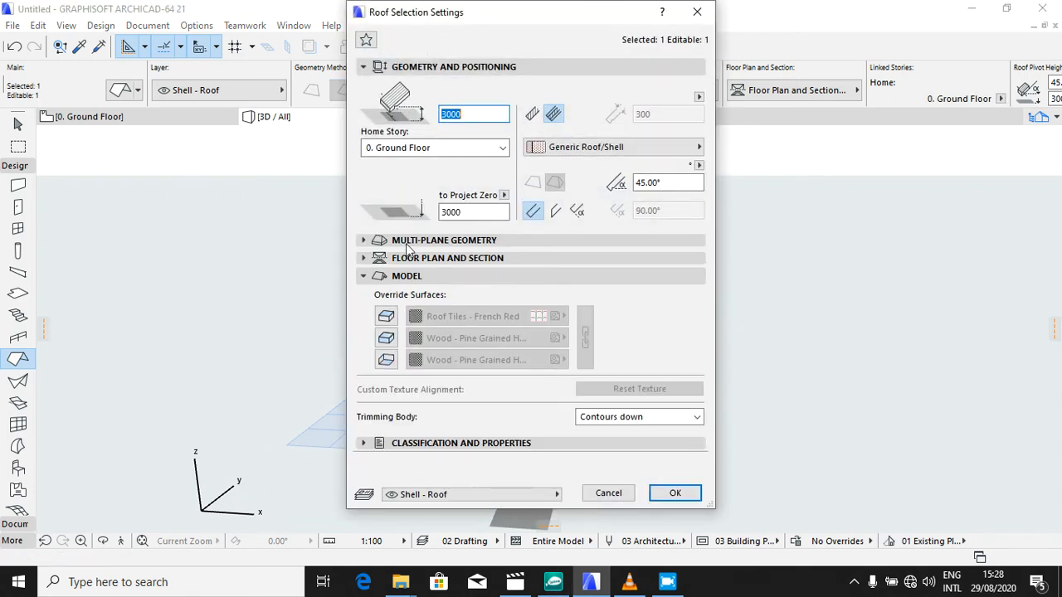
click(531, 115)
click(656, 114)
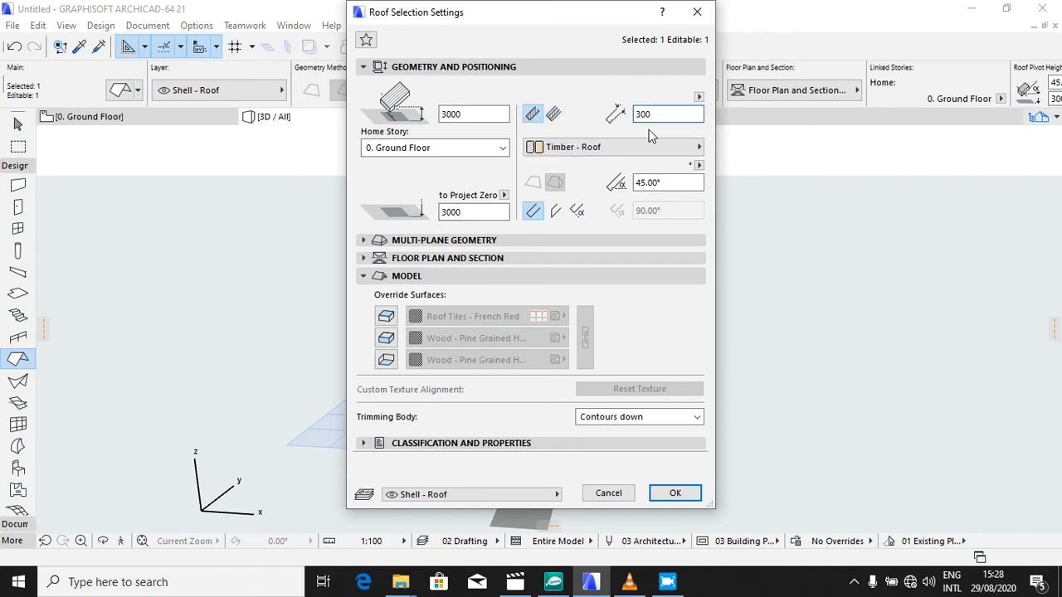
click(679, 183)
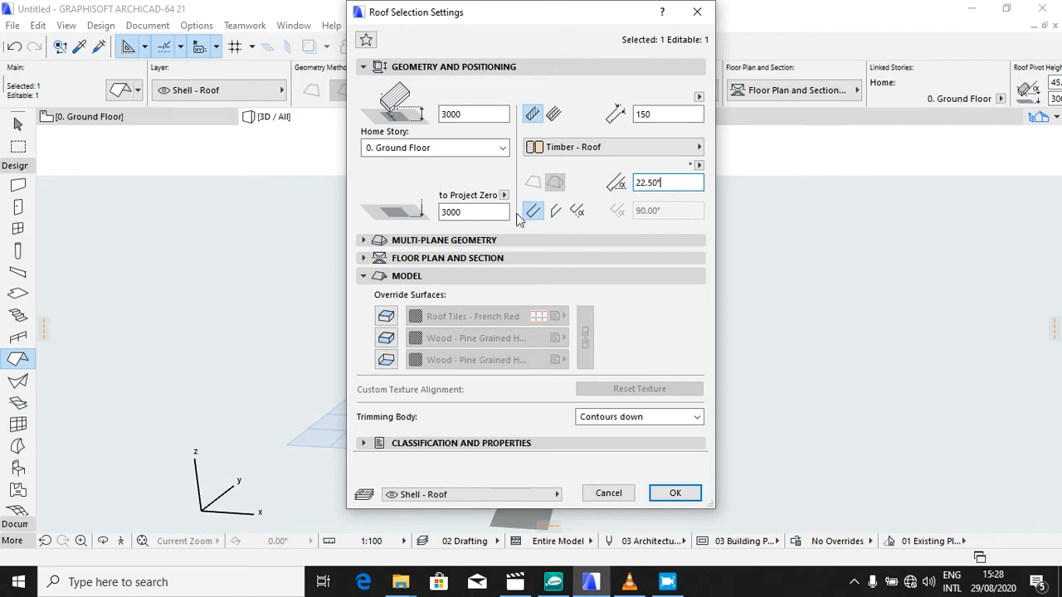
click(554, 211)
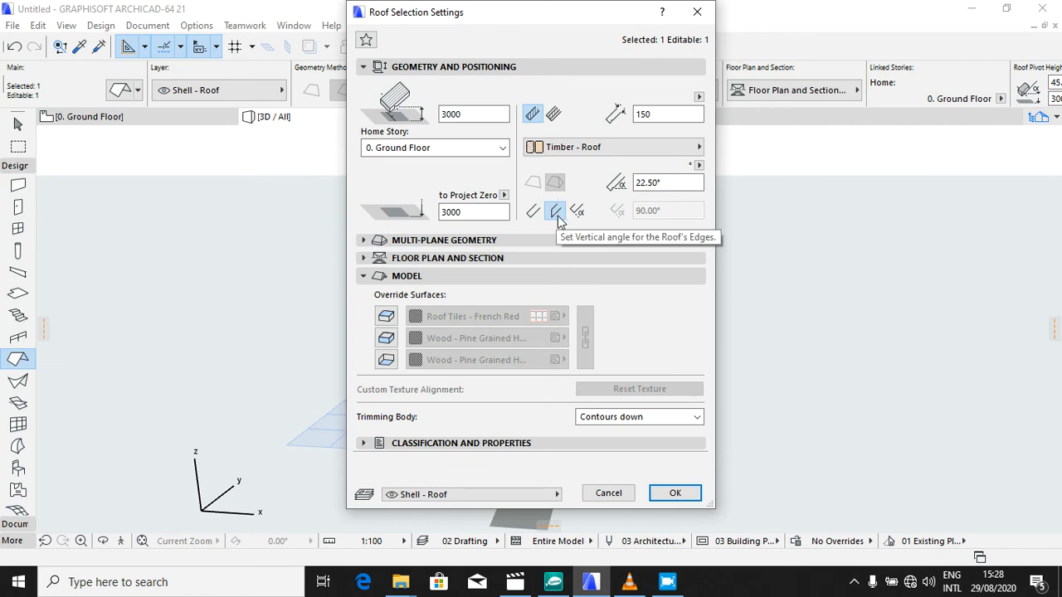
Step: Override the roof's top, edge and bottom surfaces, set the top one to Tiles - Mosaic Blue, and apply the roof settings
click(386, 316)
click(386, 339)
click(386, 359)
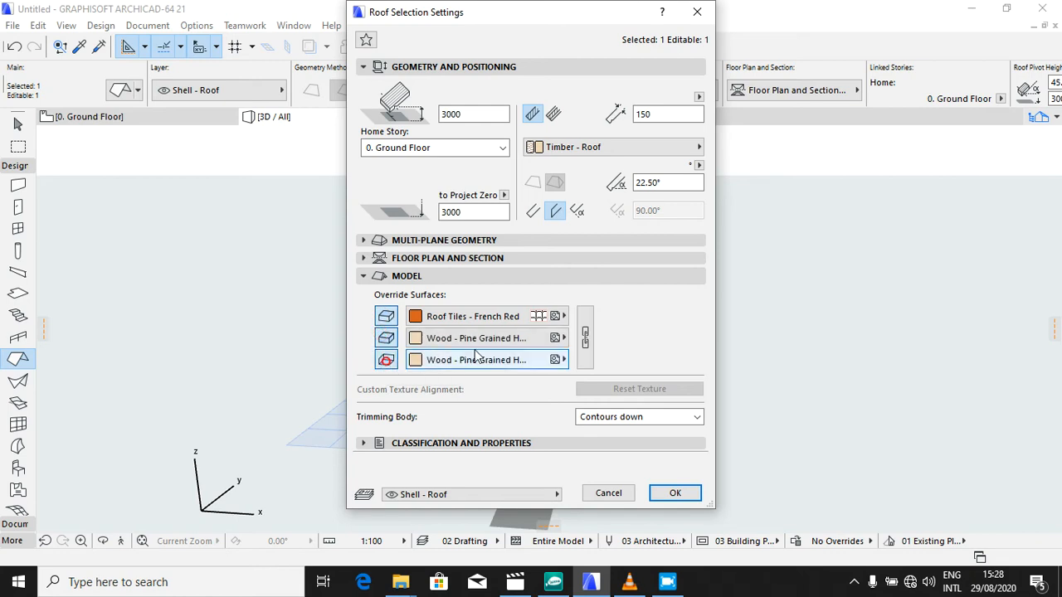
click(557, 316)
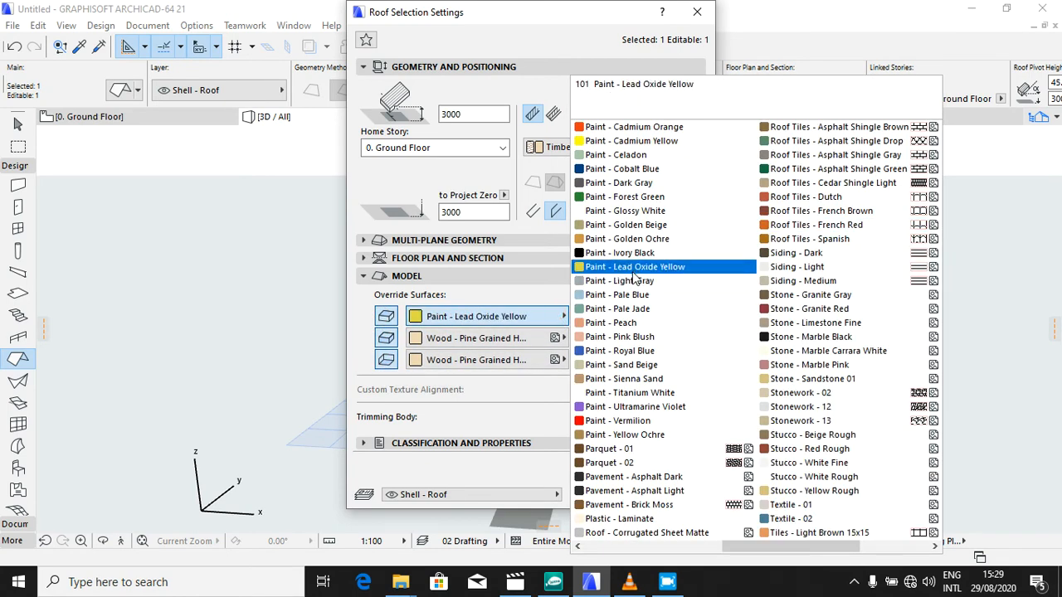
scroll(662, 259, down, 1)
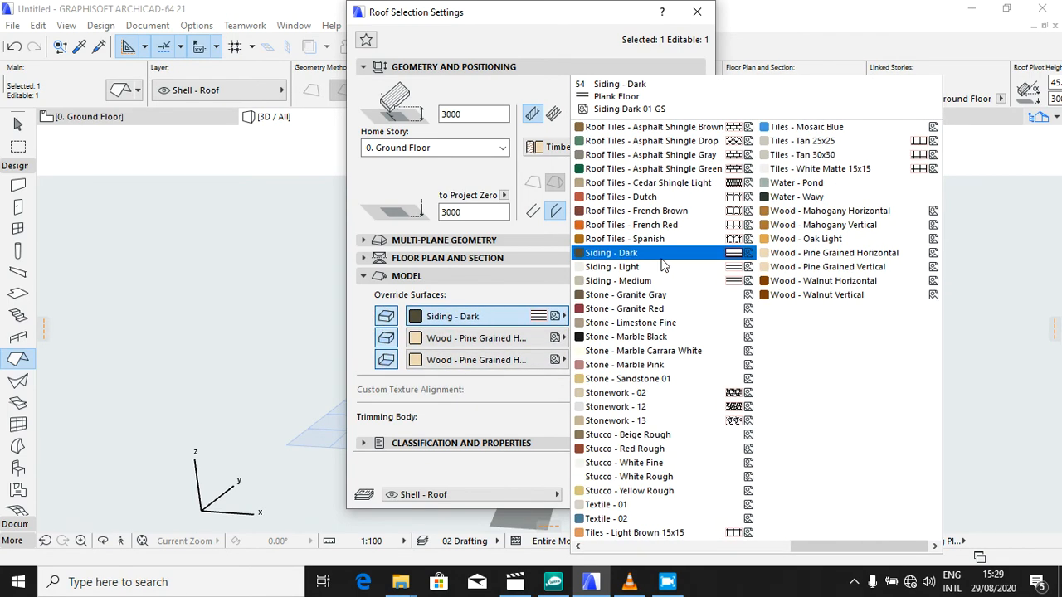
click(802, 128)
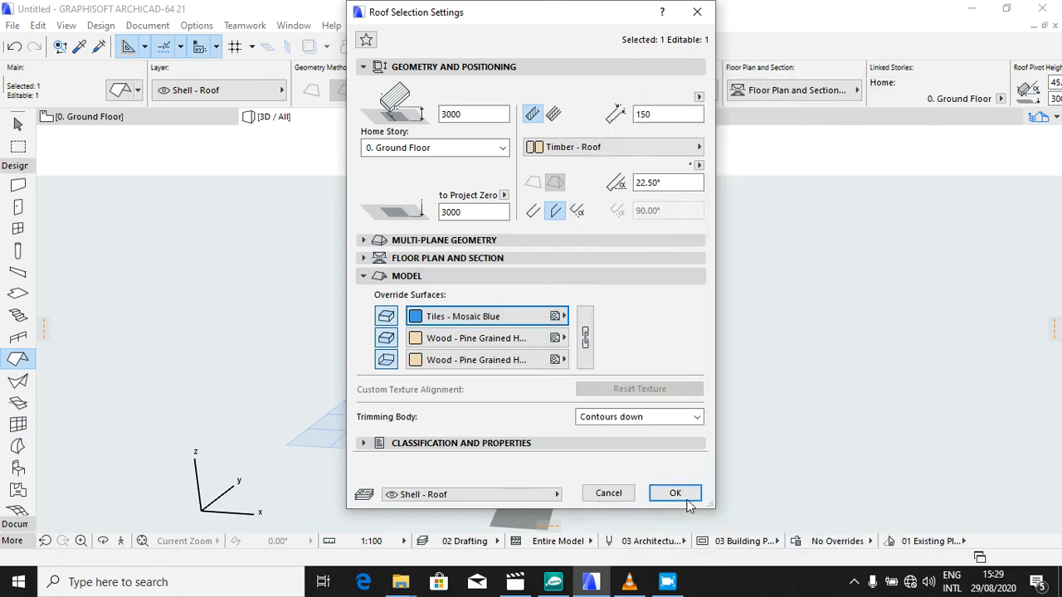
click(585, 338)
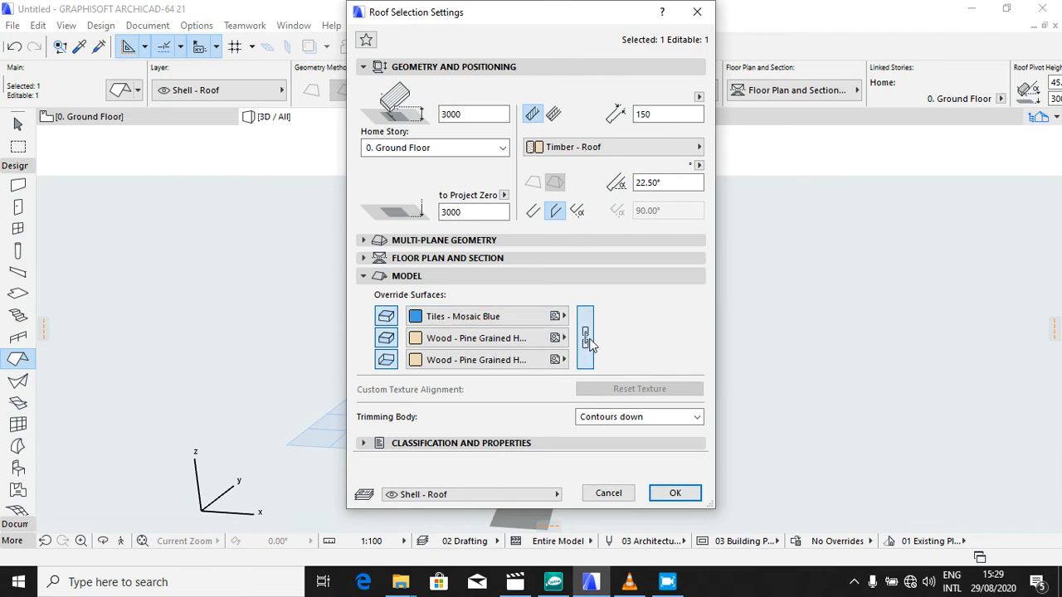
click(676, 494)
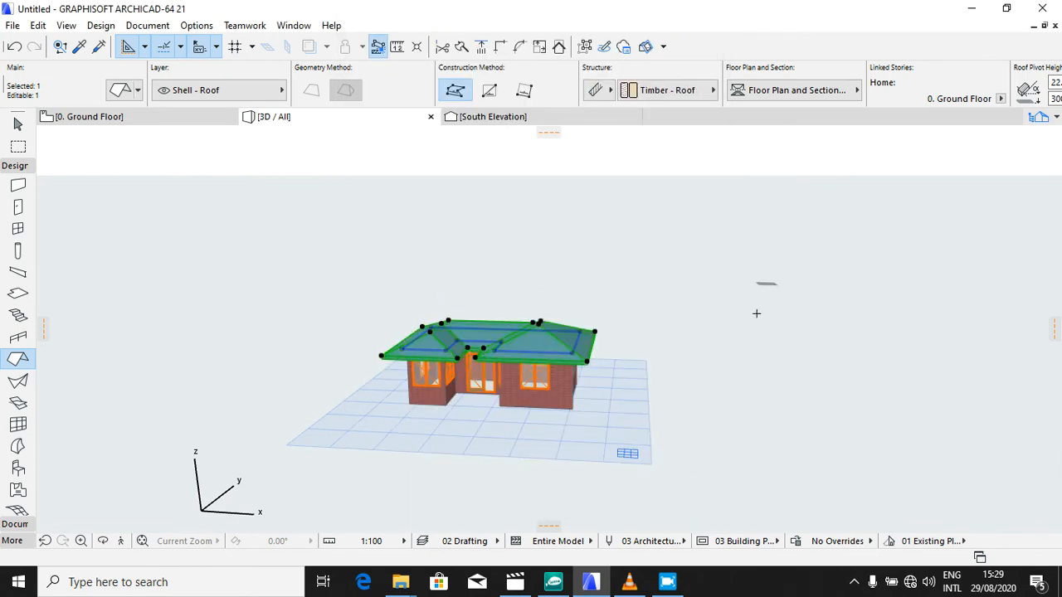
key(Escape)
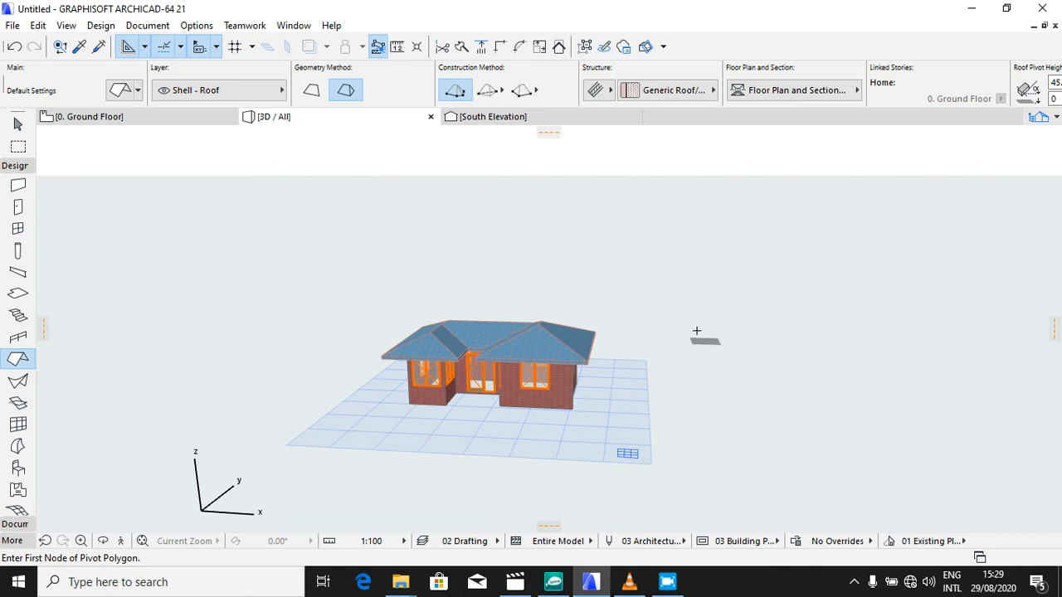
Step: Orbit the 3D model to examine the house and its roof from the front
click(162, 116)
key(F3)
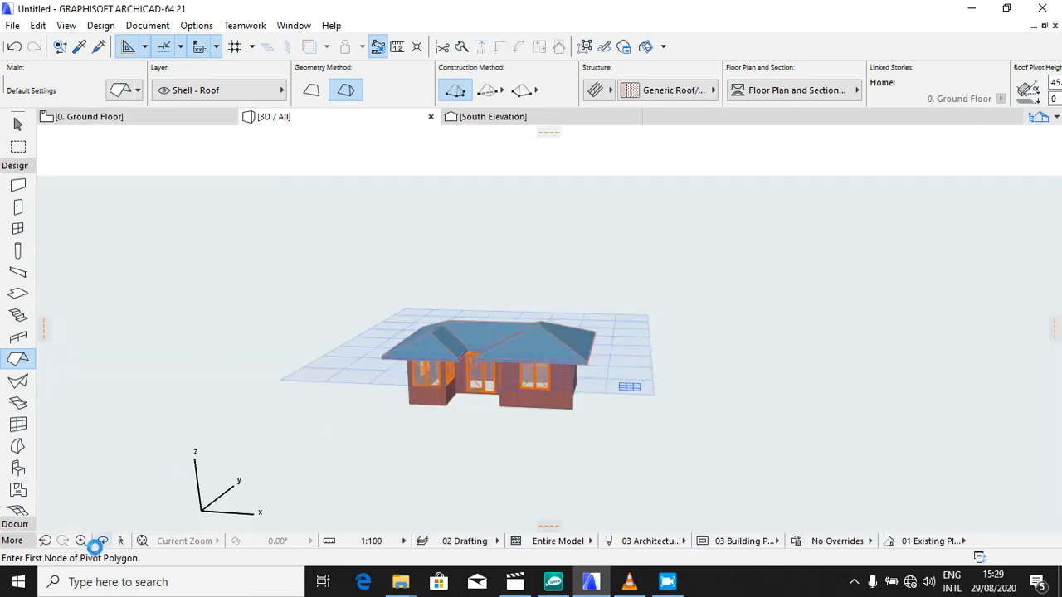
click(103, 541)
click(500, 381)
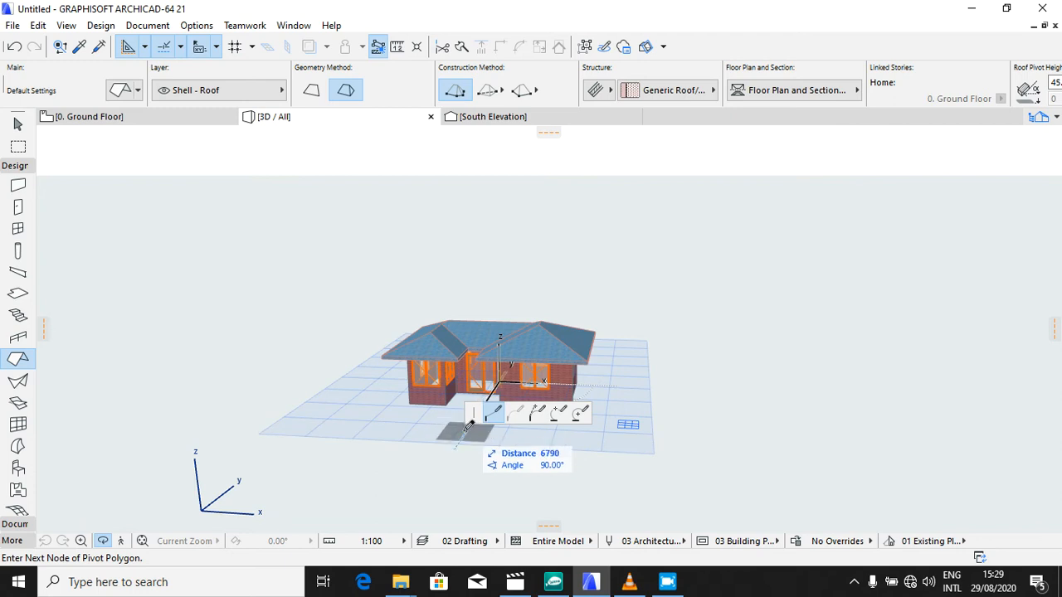
key(Escape)
key(Escape)
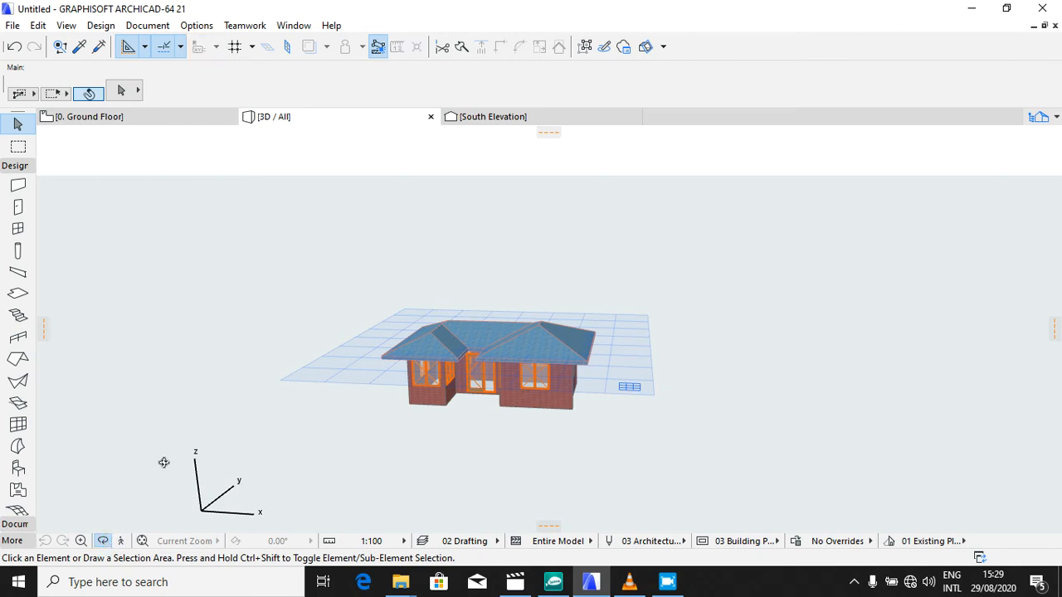
click(104, 541)
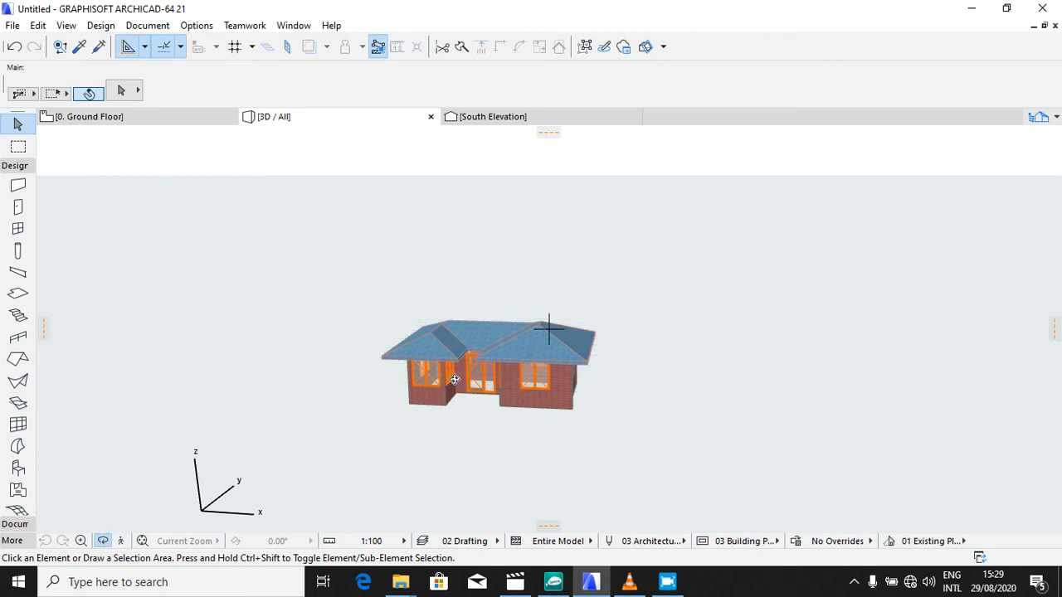
drag(587, 371, 491, 367)
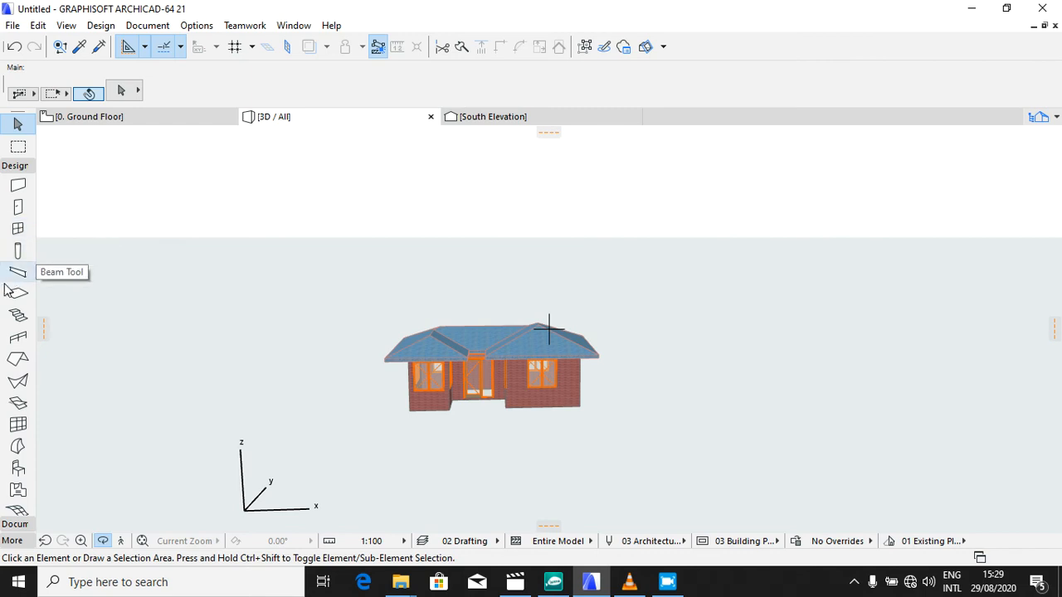
Step: On the ground-floor plan, draw two overlapping horizontal solid lines through the southwest wing's ridge end, extending past both of its eaves
click(18, 359)
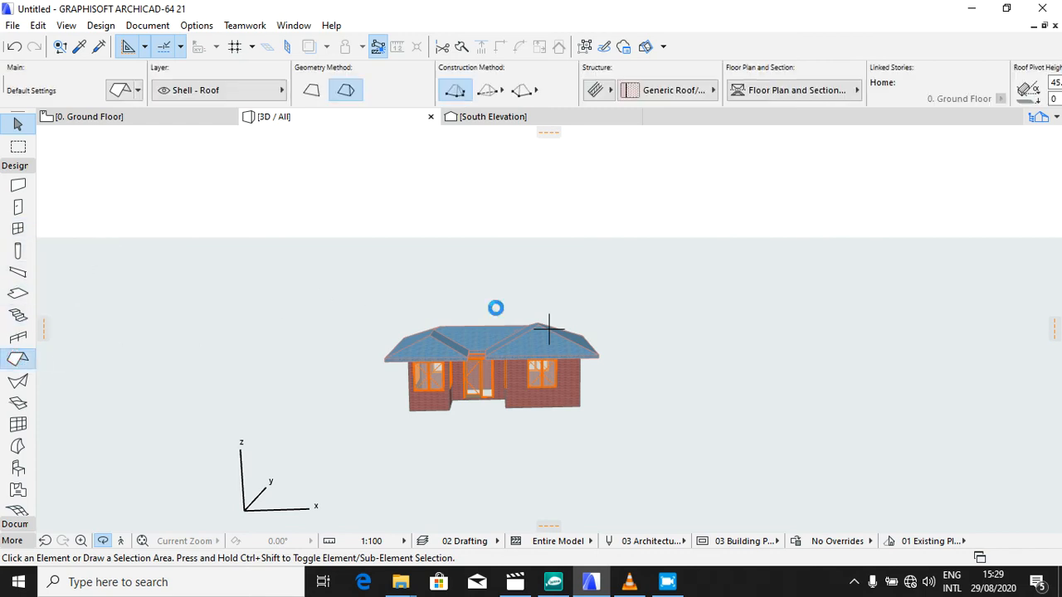
click(155, 121)
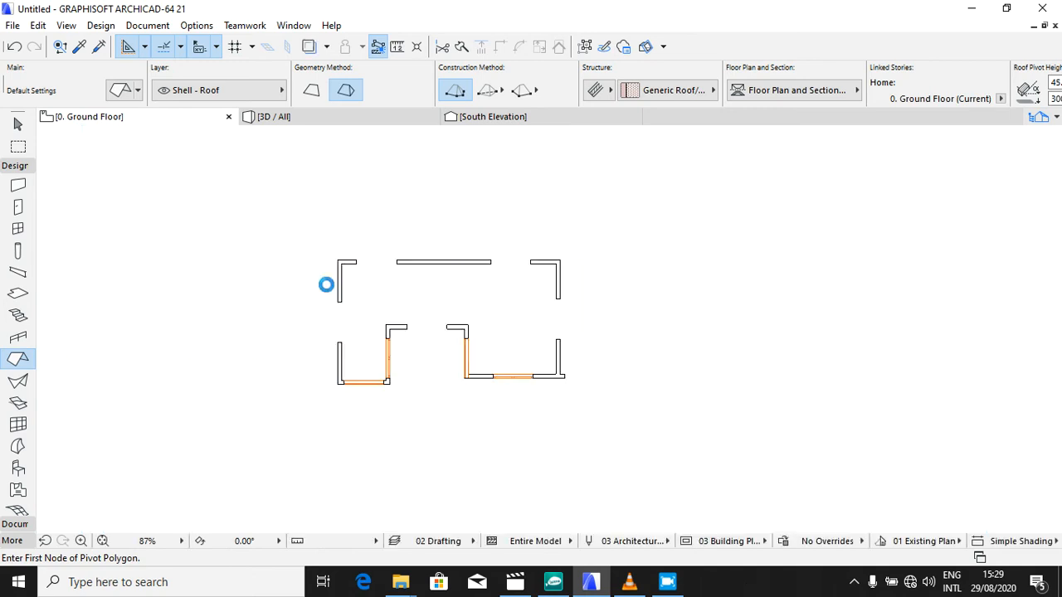
click(14, 524)
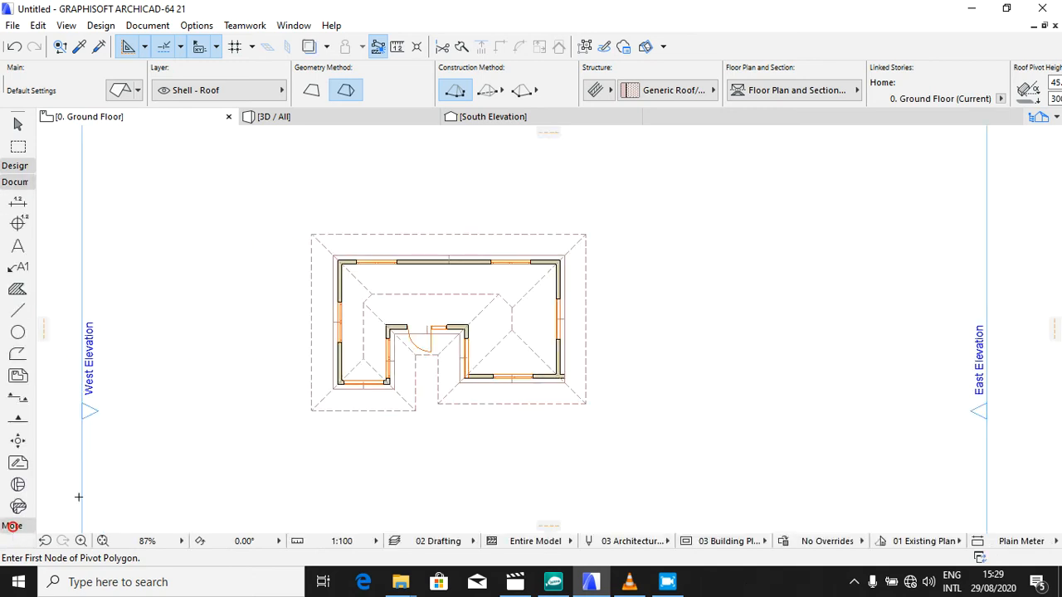
click(18, 311)
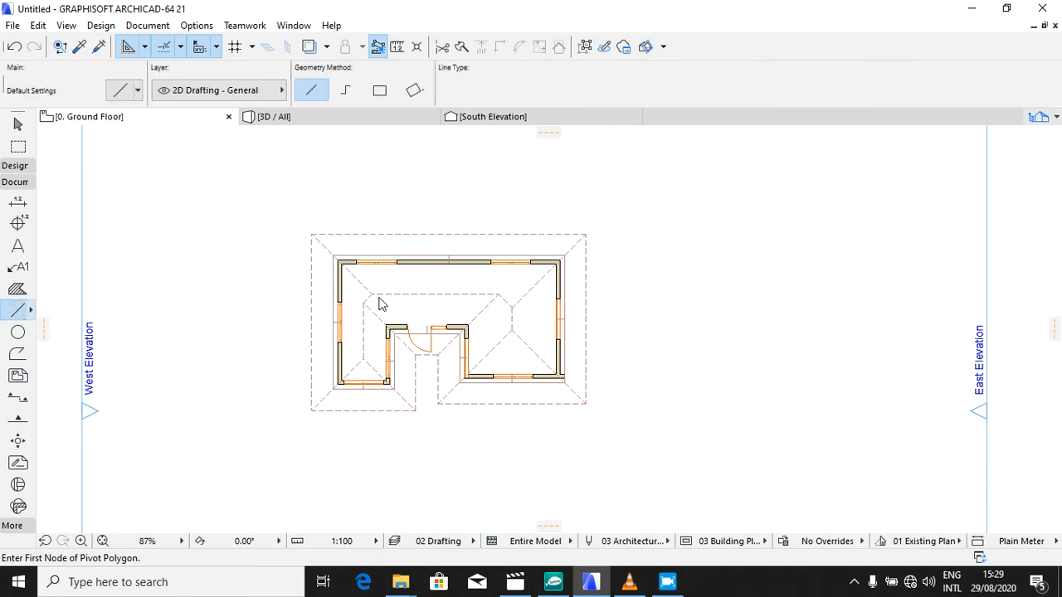
scroll(367, 377, up, 5)
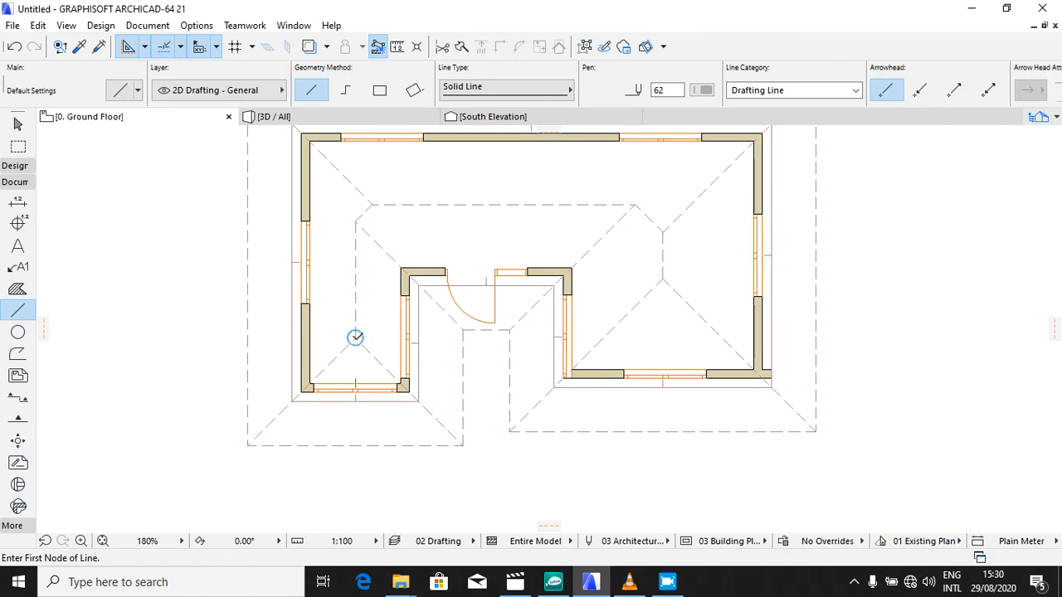
click(355, 337)
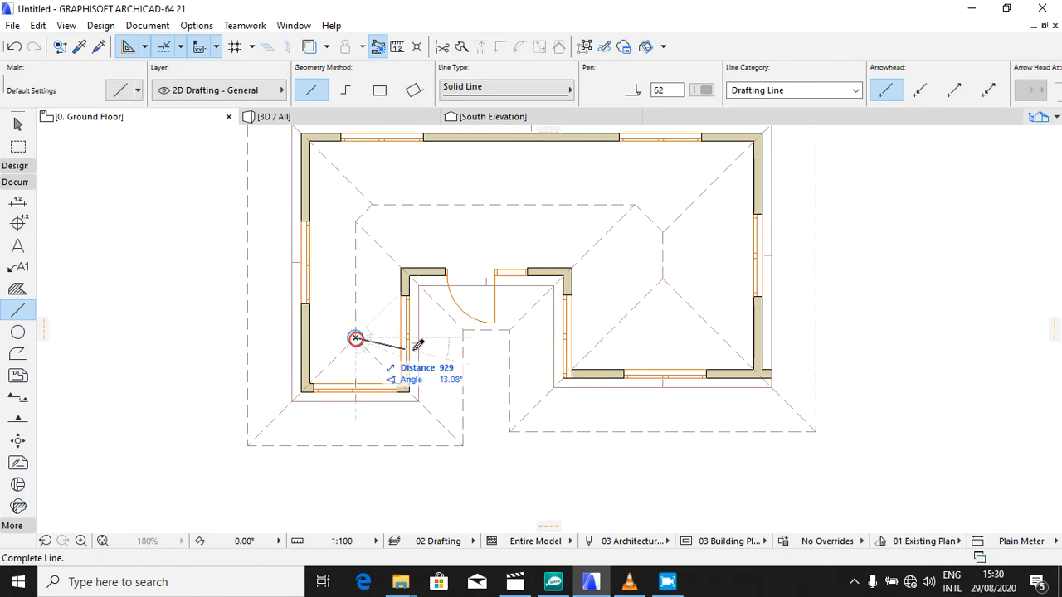
click(480, 336)
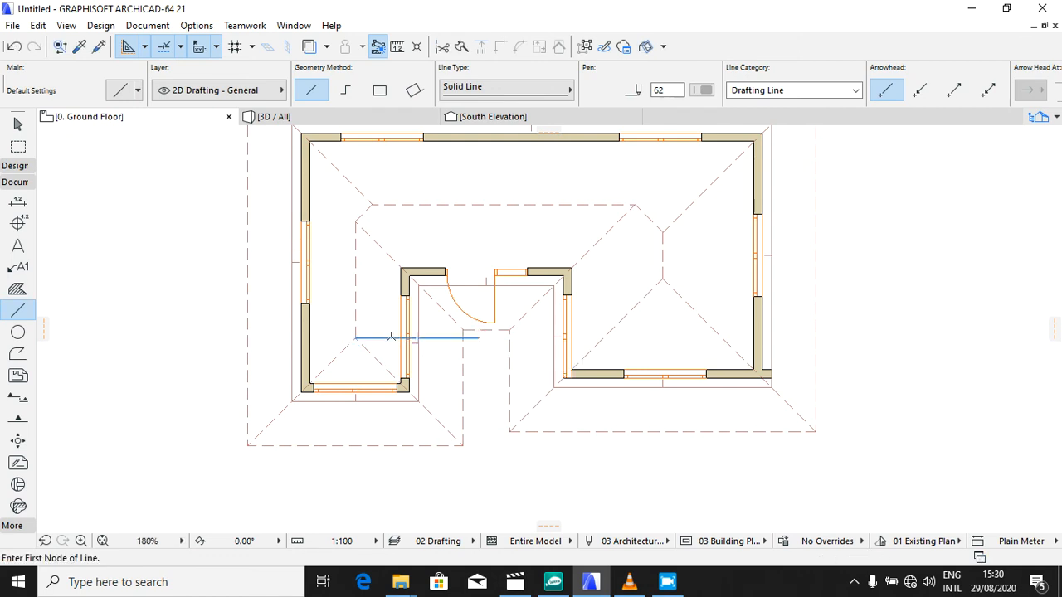
click(390, 337)
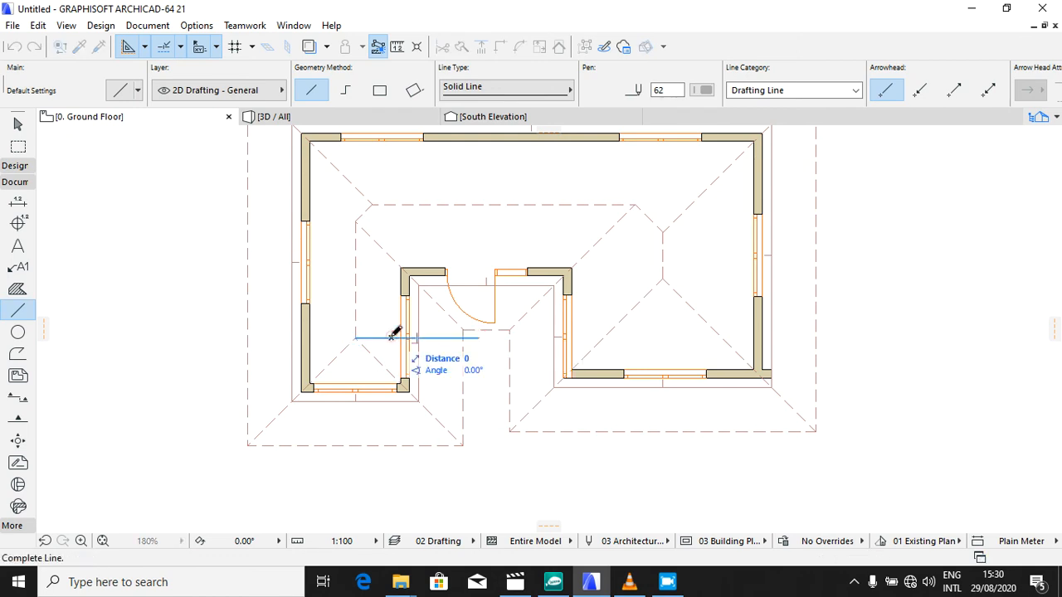
click(242, 336)
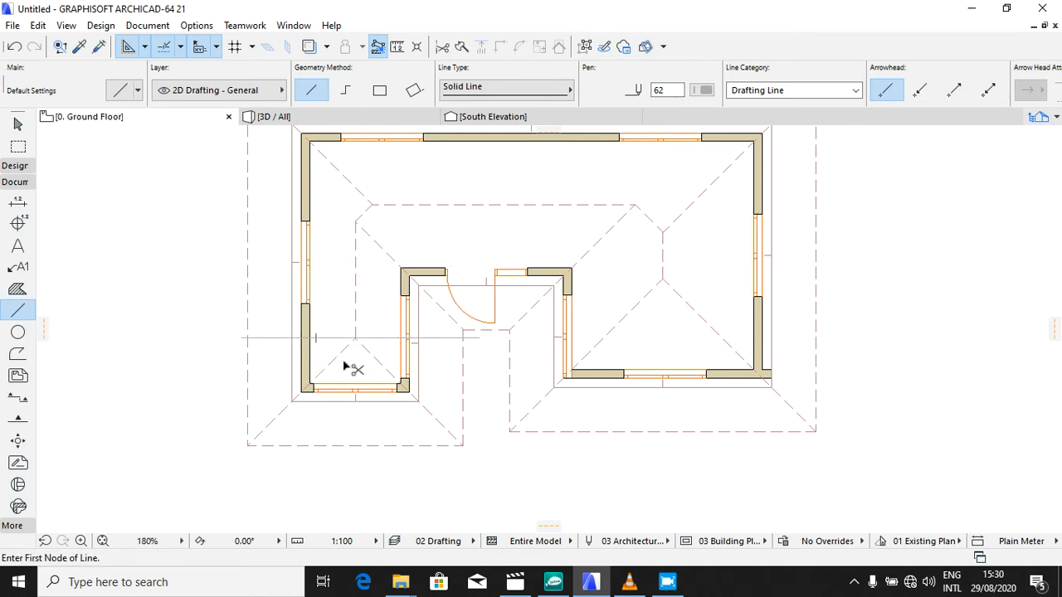
key(ctrl+a)
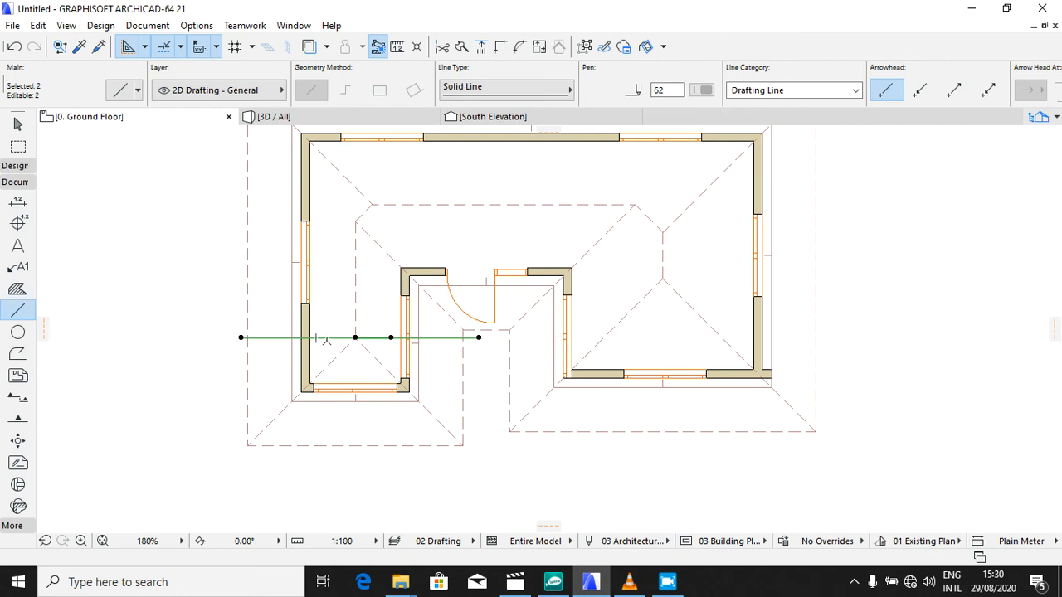
key(Escape)
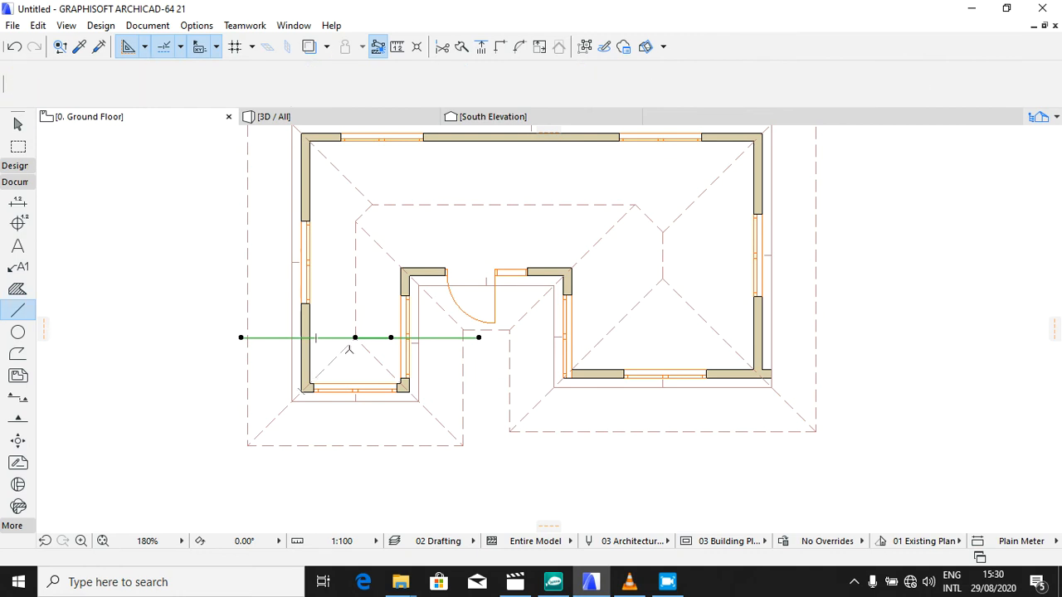
right_click(382, 421)
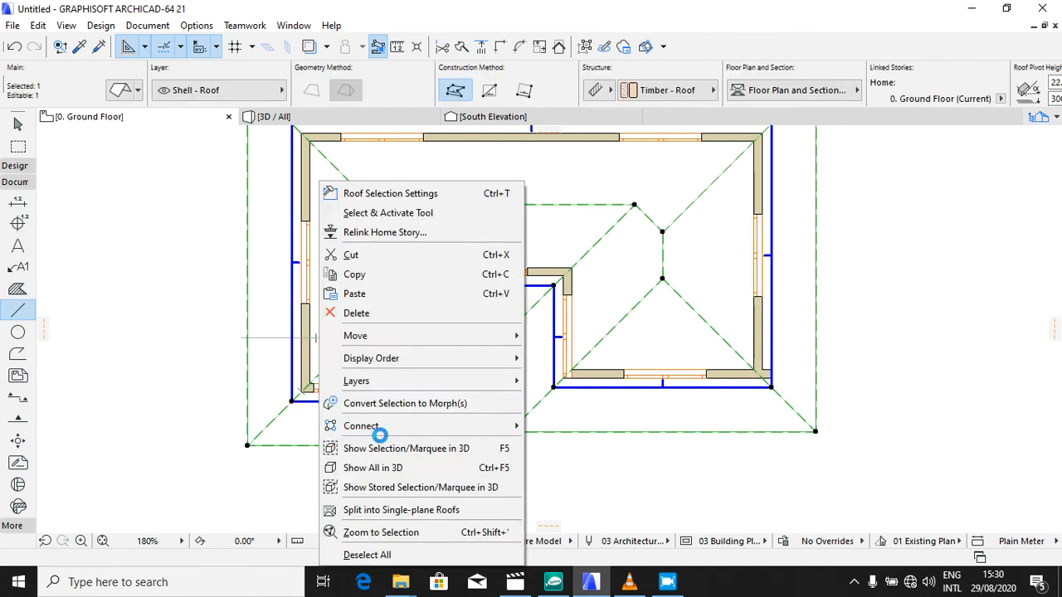
click(865, 384)
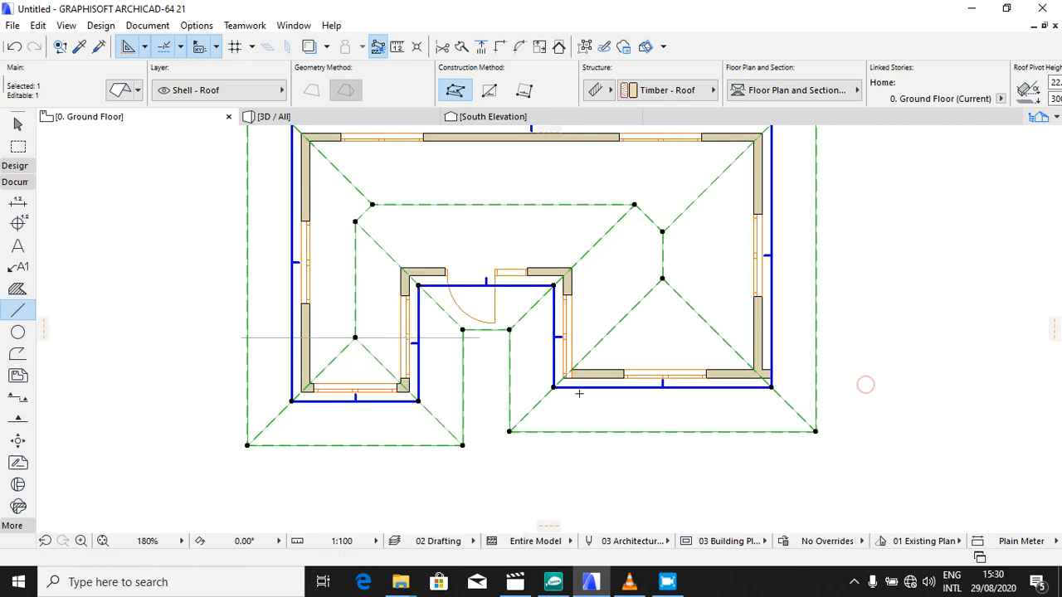
key(Escape)
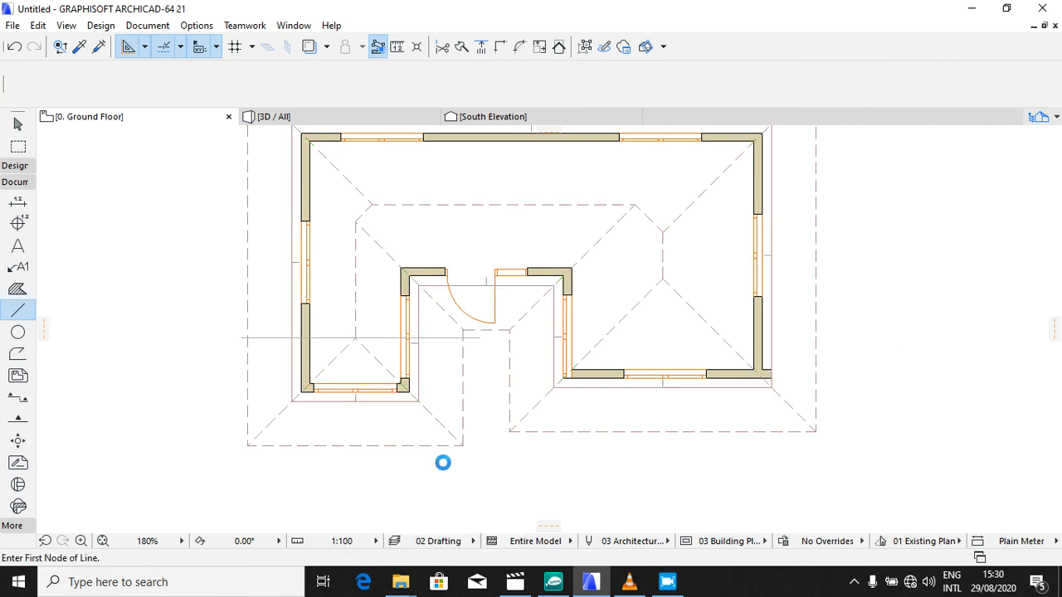
Step: Select both drafting lines and move them straight down onto the roof's pivot line along the southwest wing's front wall
key(ctrl+a)
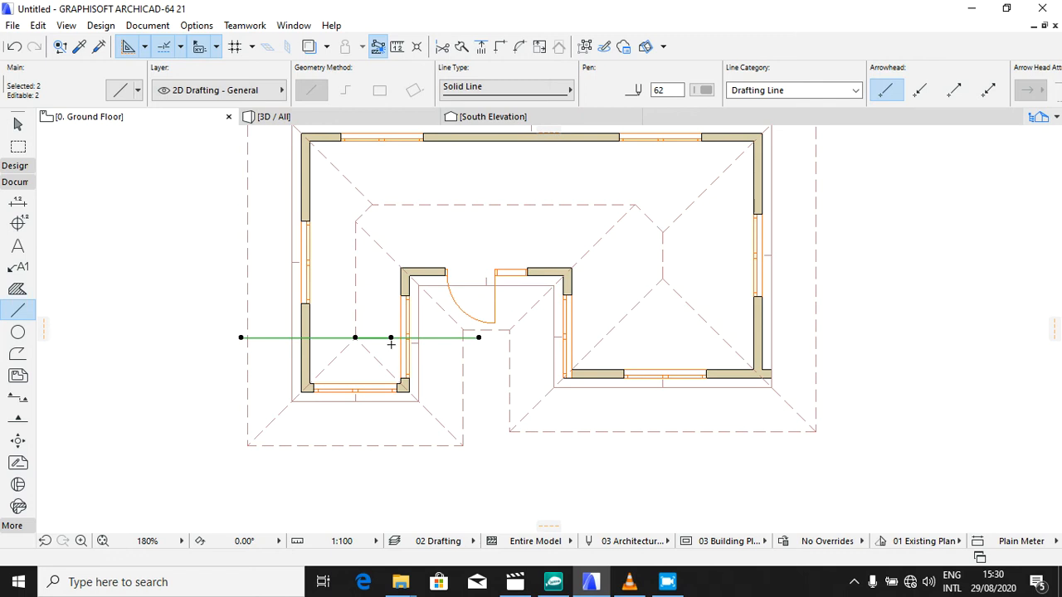
key(ctrl+d)
click(377, 338)
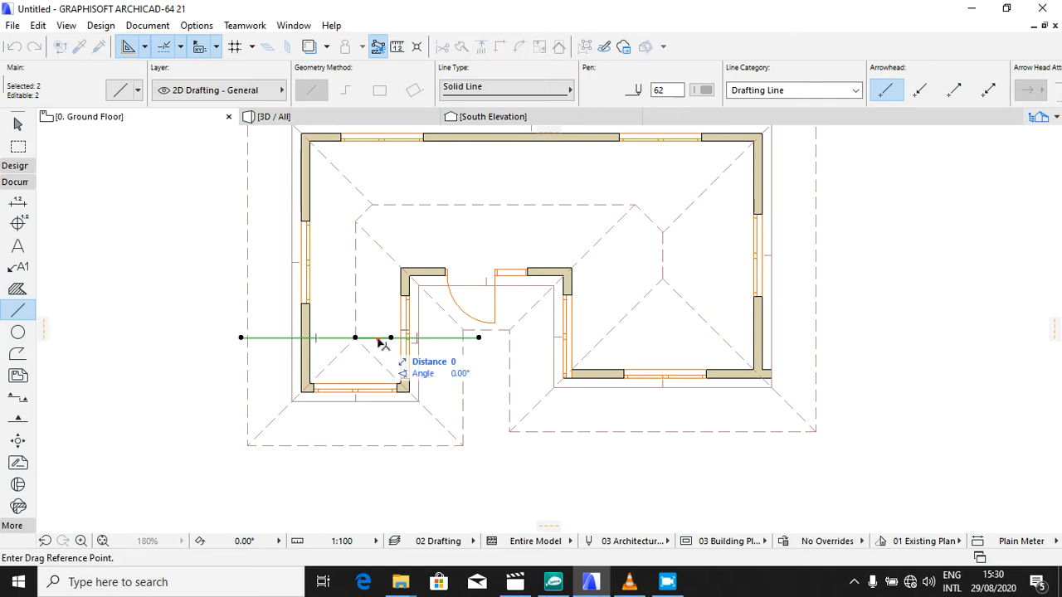
click(376, 408)
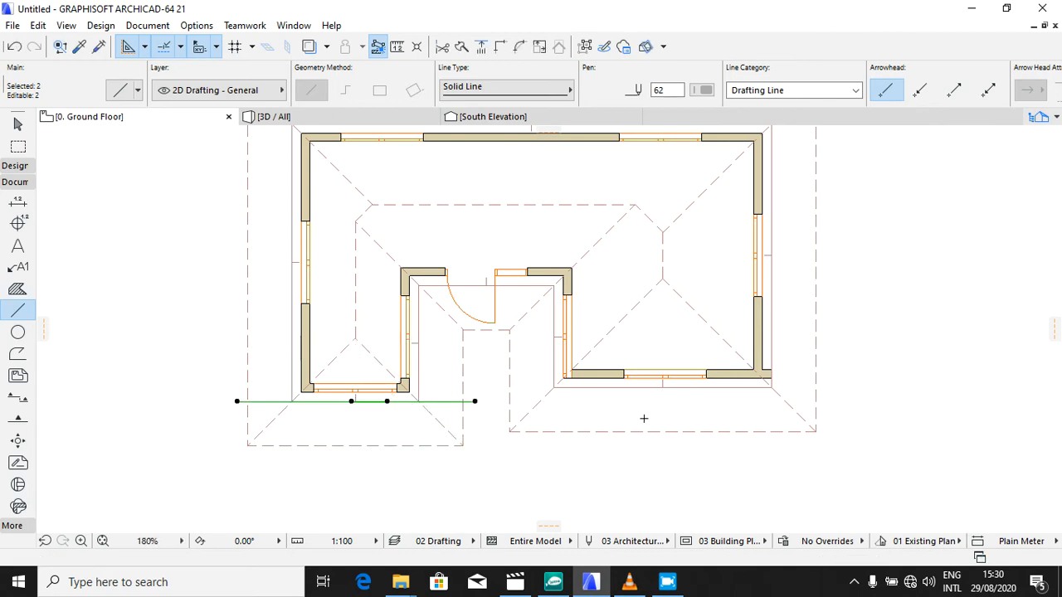
key(Escape)
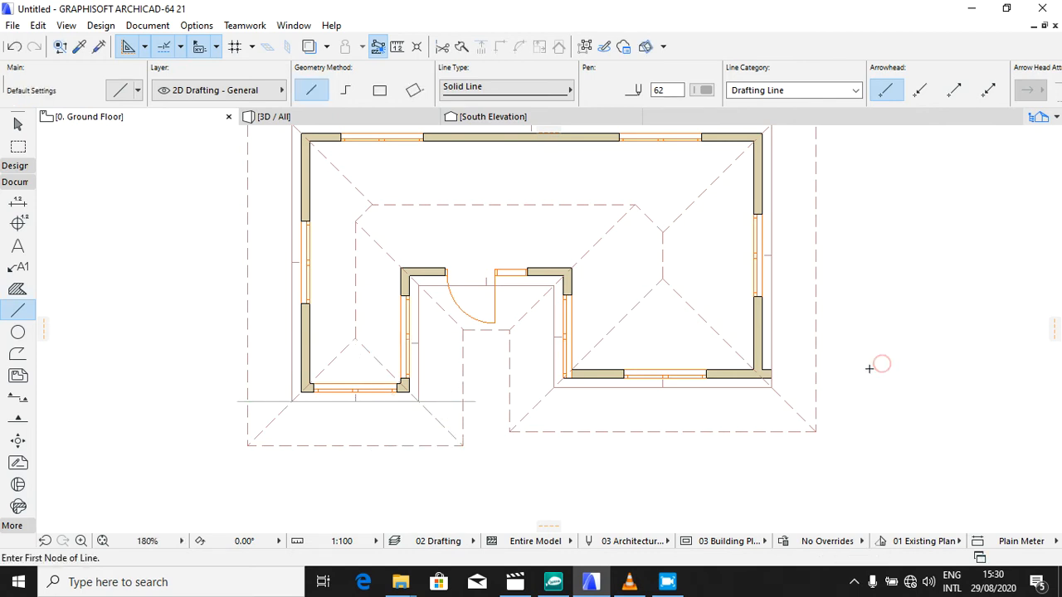
right_click(876, 362)
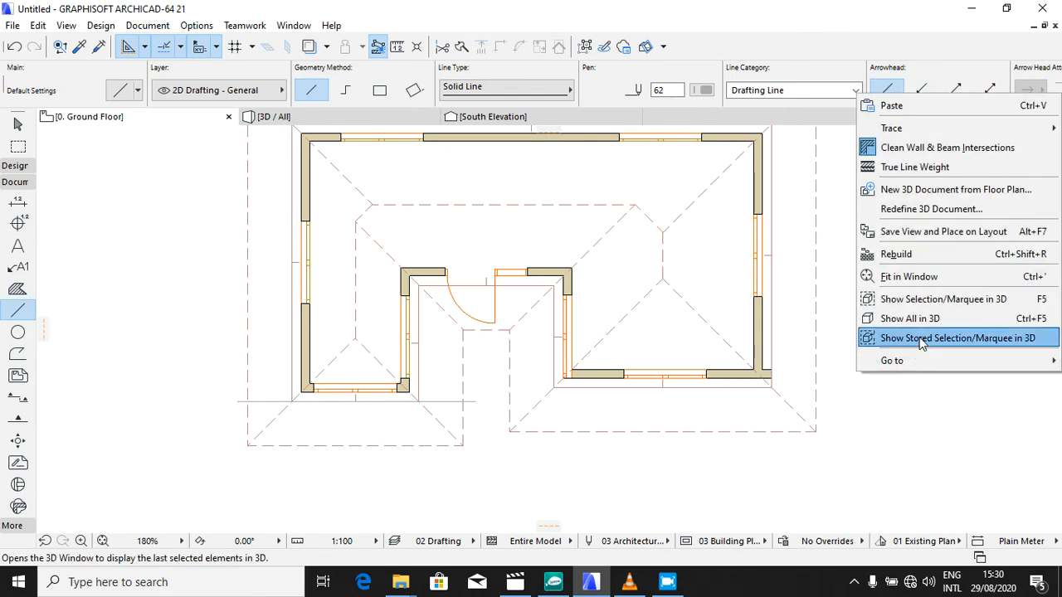
click(902, 419)
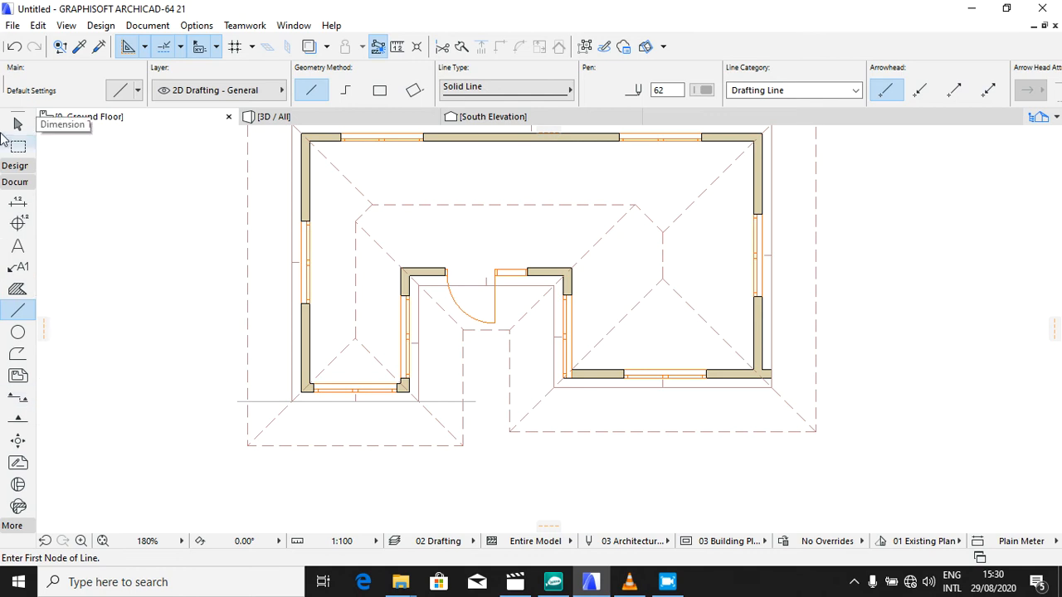
Step: Select the house's multi-plane roof and split it into single-plane roofs, accepting the deletion of the original roof
click(20, 165)
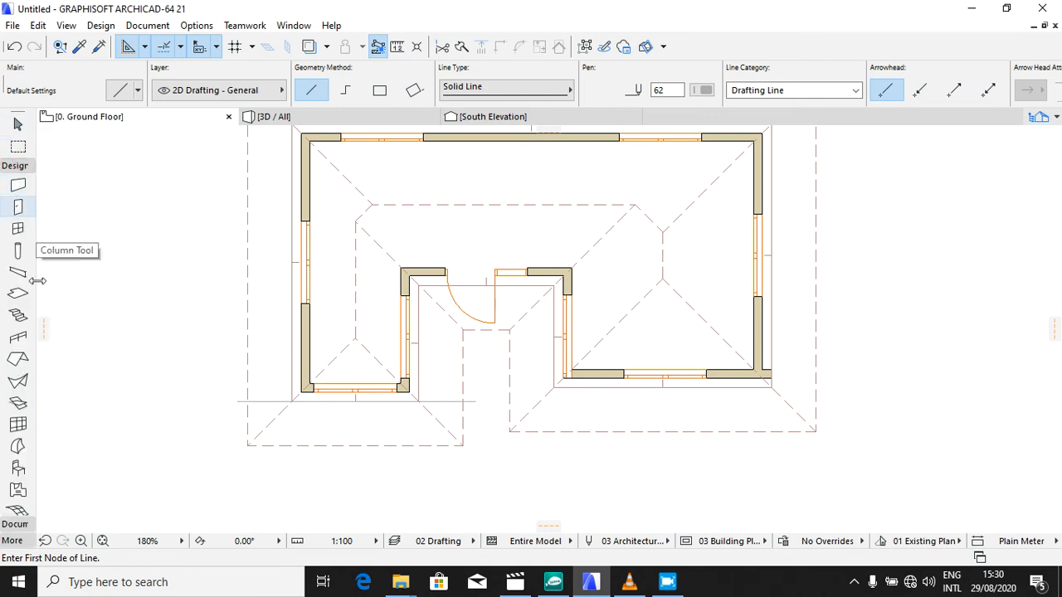
click(17, 358)
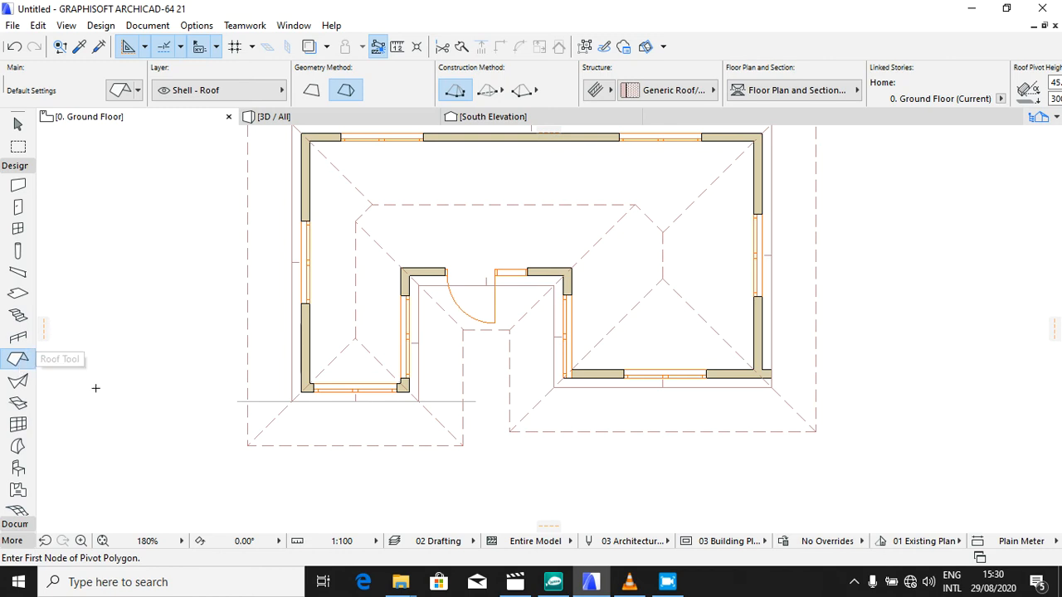
shift+click(243, 431)
right_click(532, 350)
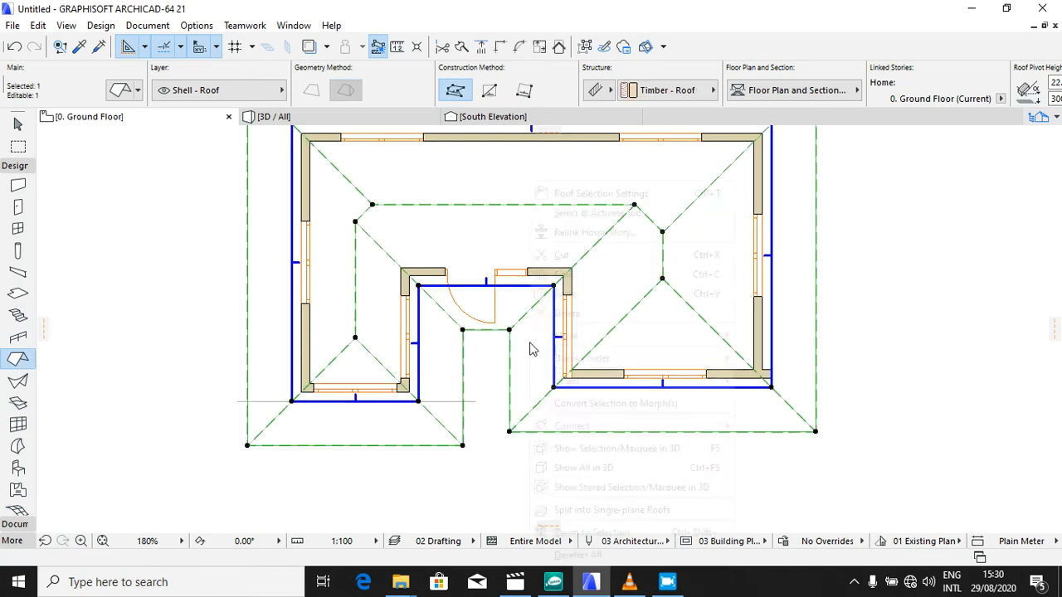
click(680, 512)
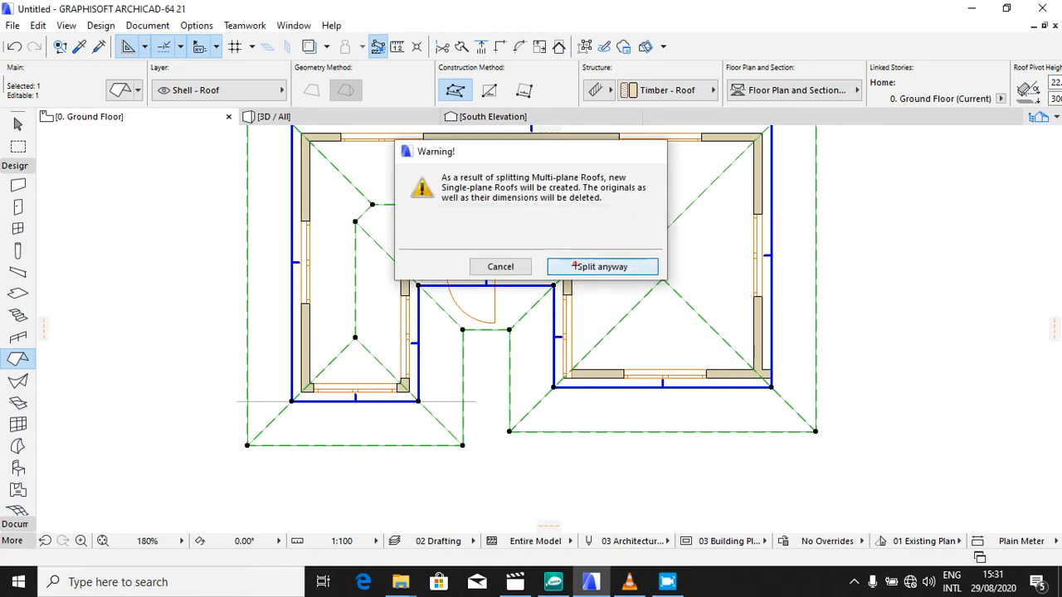
click(576, 267)
click(131, 45)
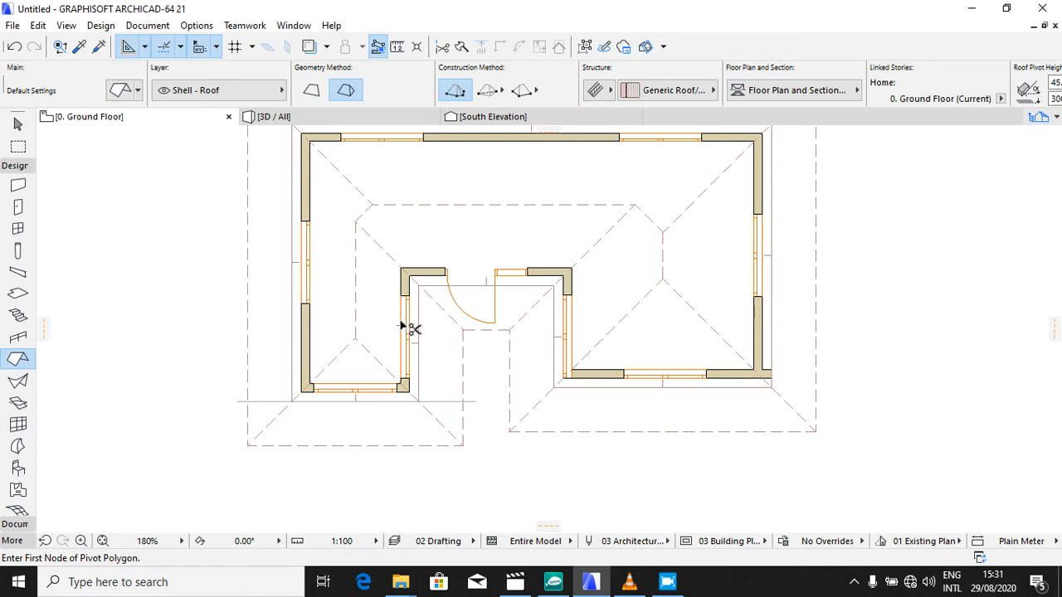
Step: Select all the single-plane roofs, ungroup them, and clear the selection
key(ctrl+a)
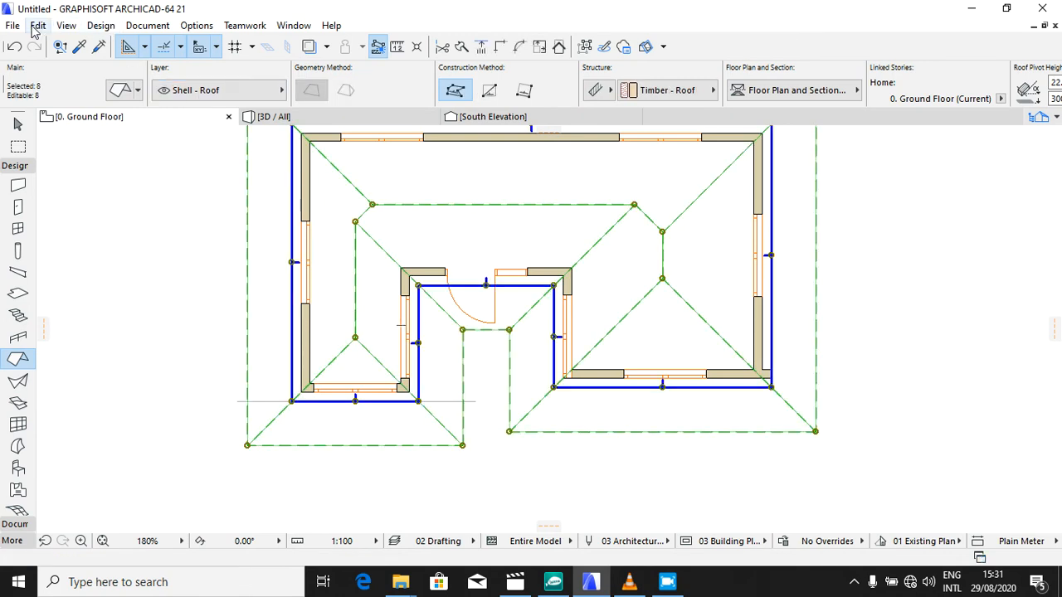
click(38, 25)
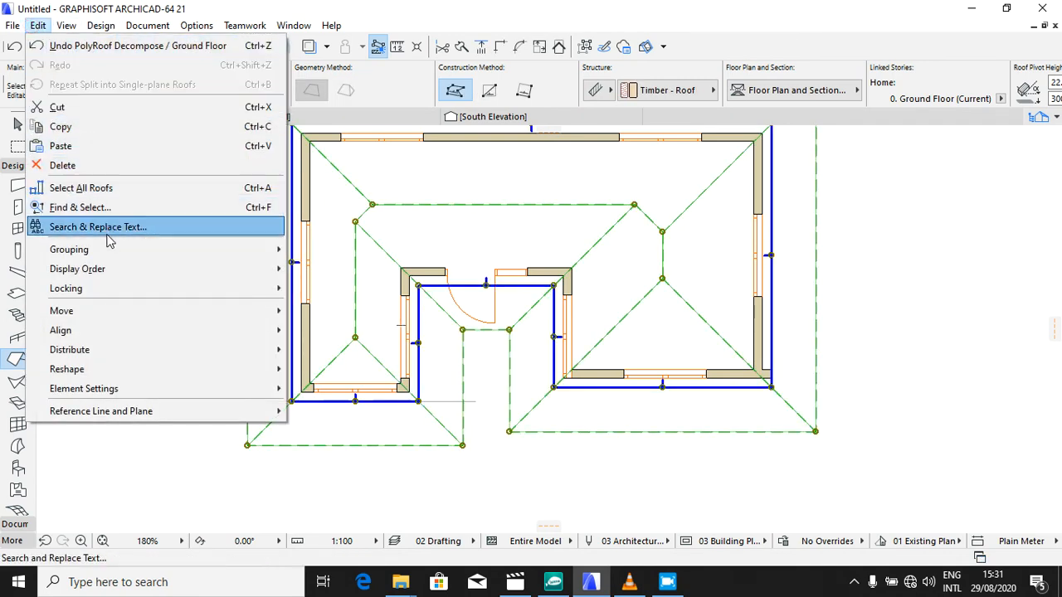
mouse_move(253, 250)
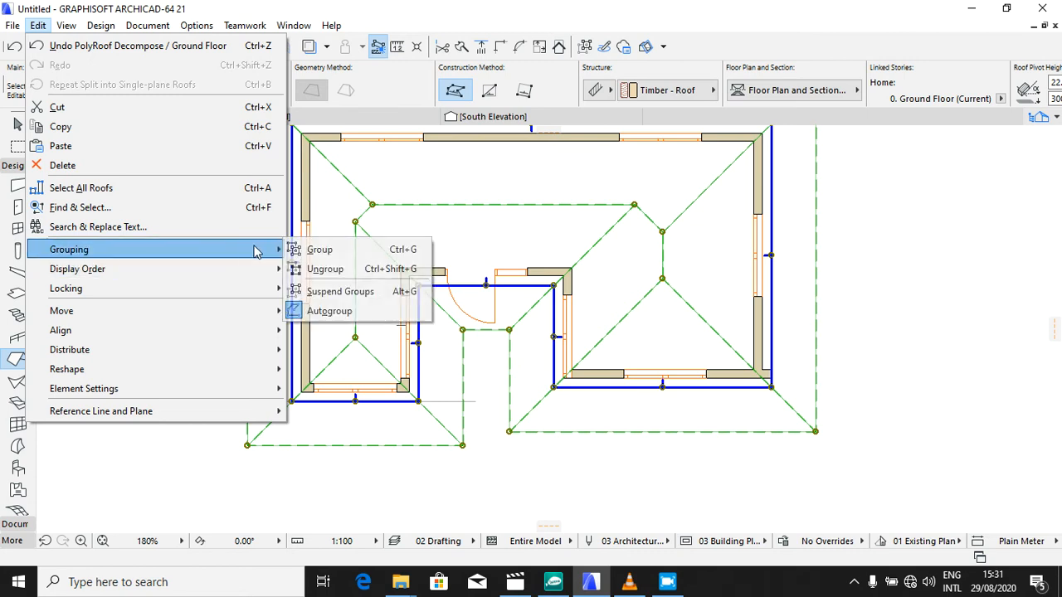
click(325, 269)
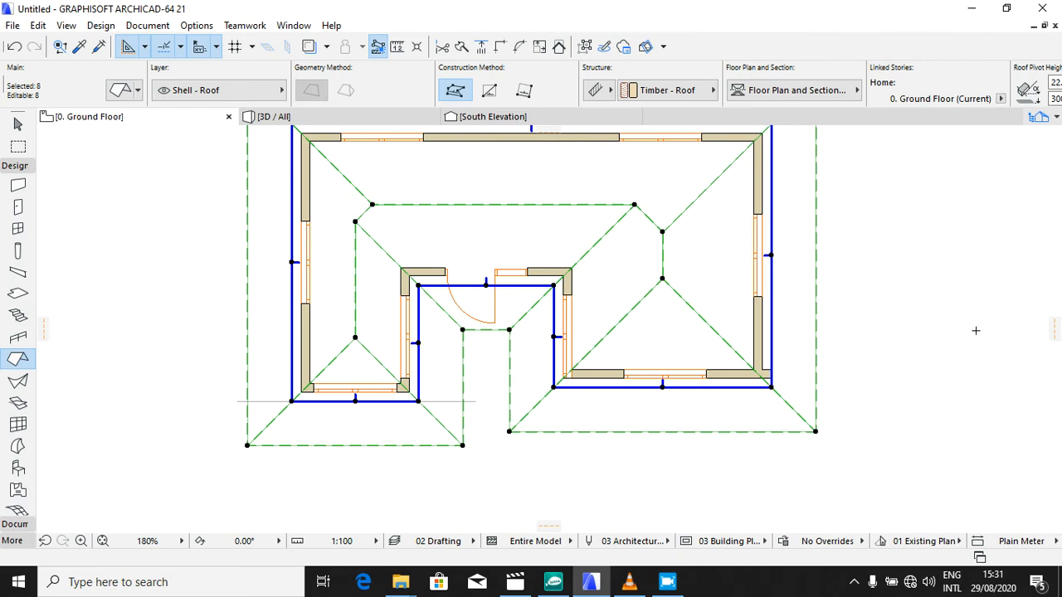
key(Escape)
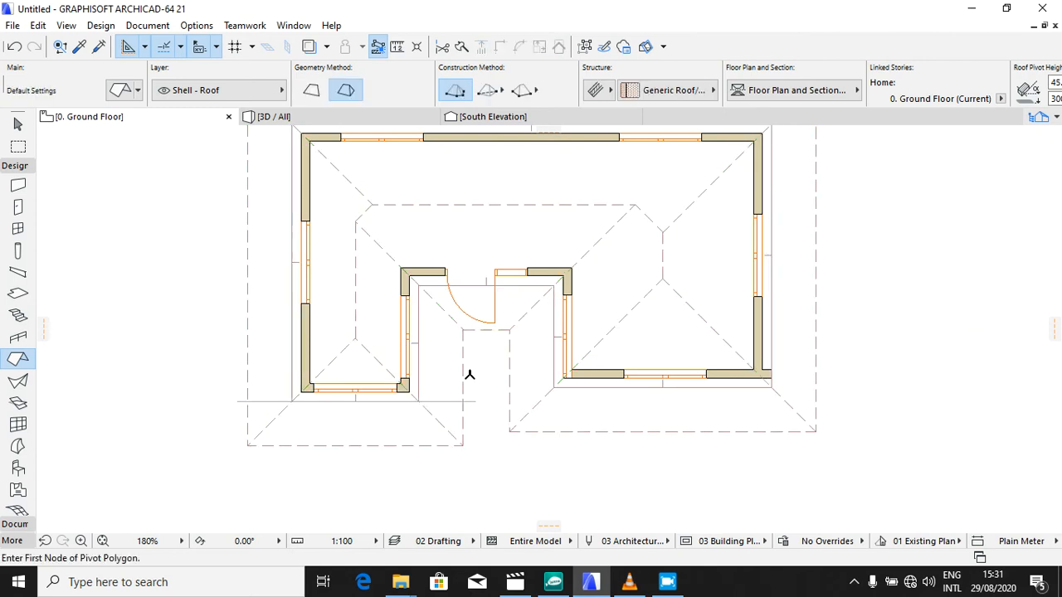
Step: With all roofs selected, add nodes on the southwest wing's two hip edges at the pivot line corners and move its ridge end down onto that line
key(ctrl+a)
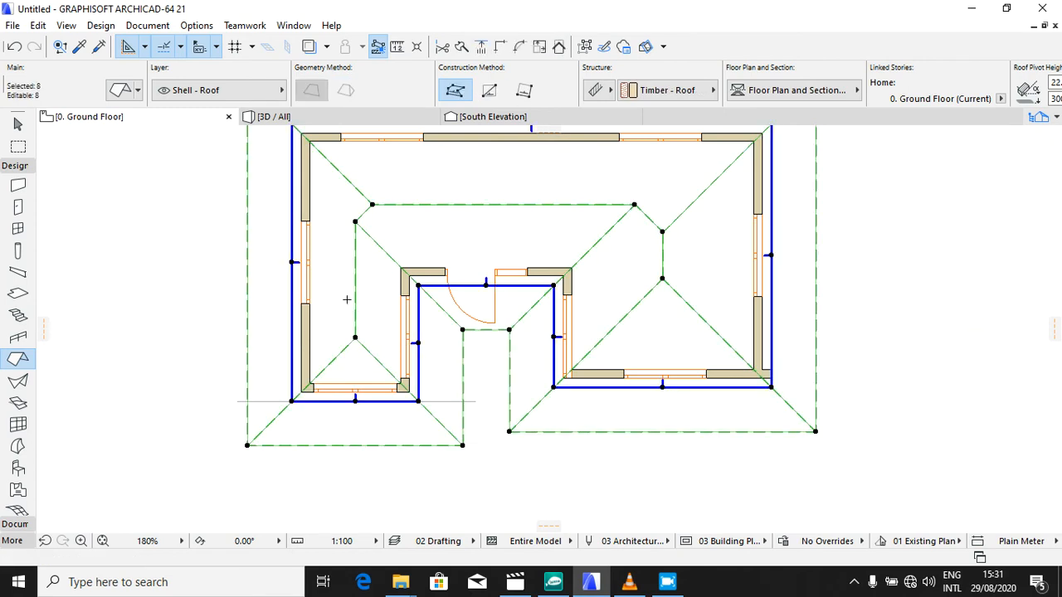
click(335, 358)
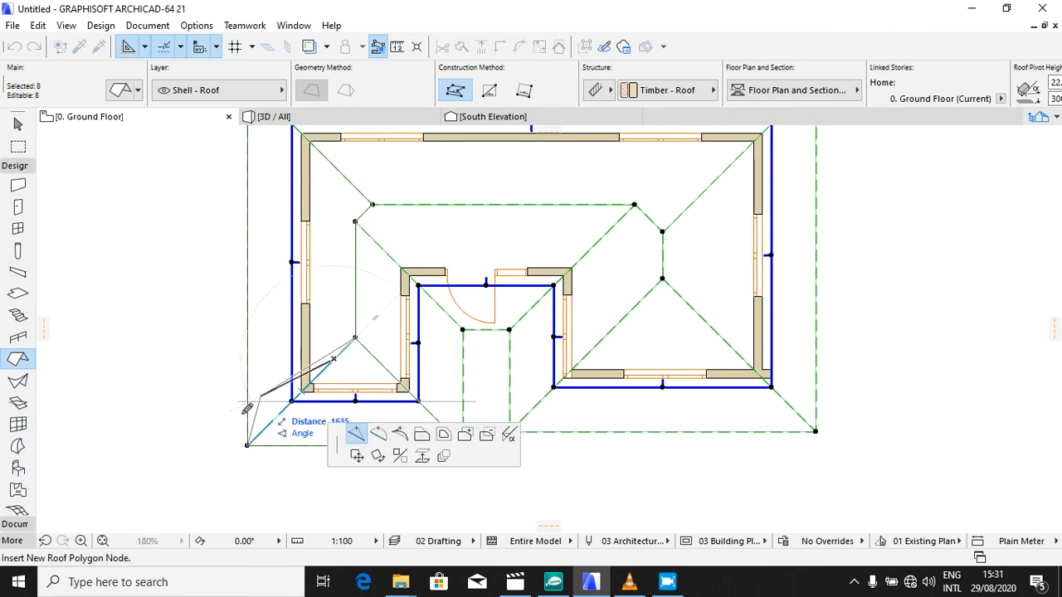
click(293, 401)
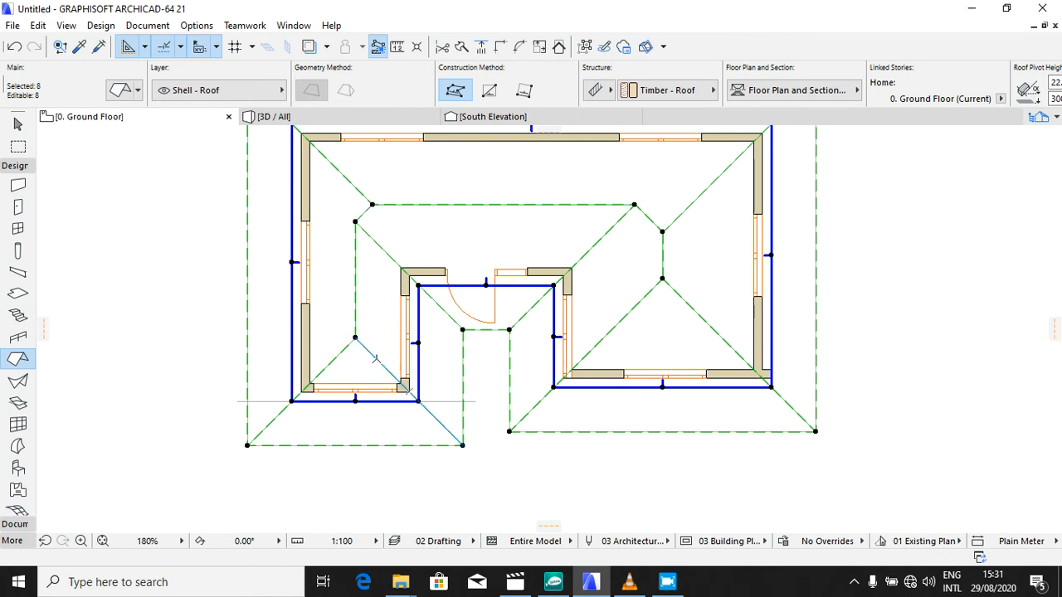
click(376, 359)
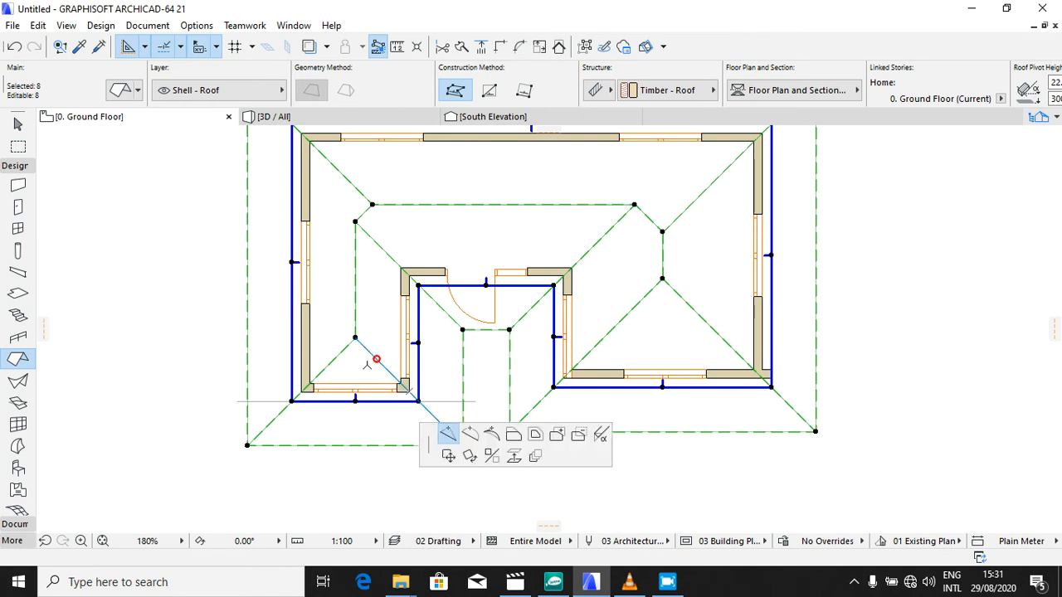
click(418, 399)
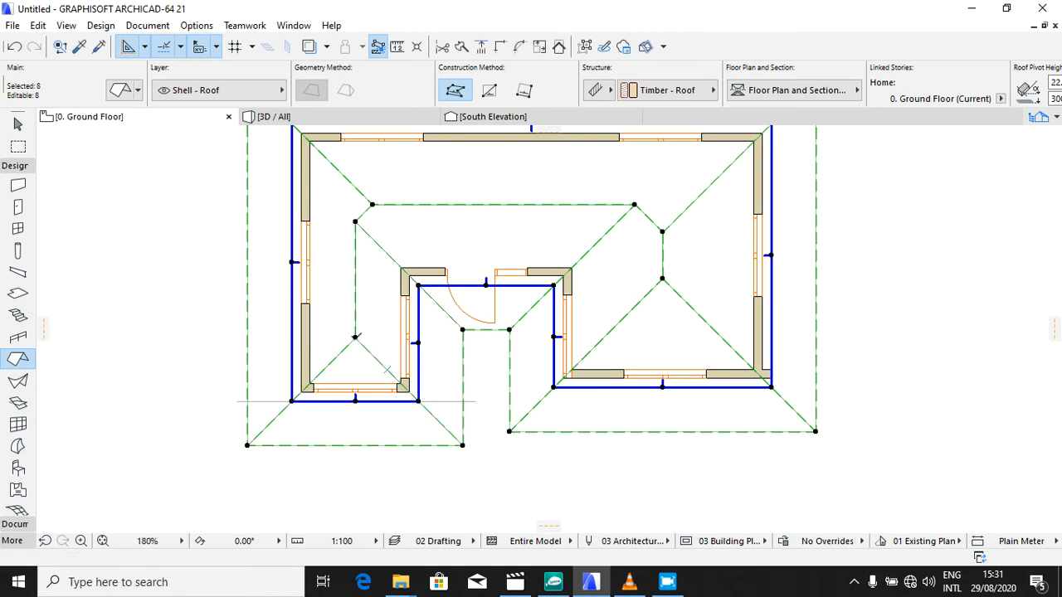
click(355, 338)
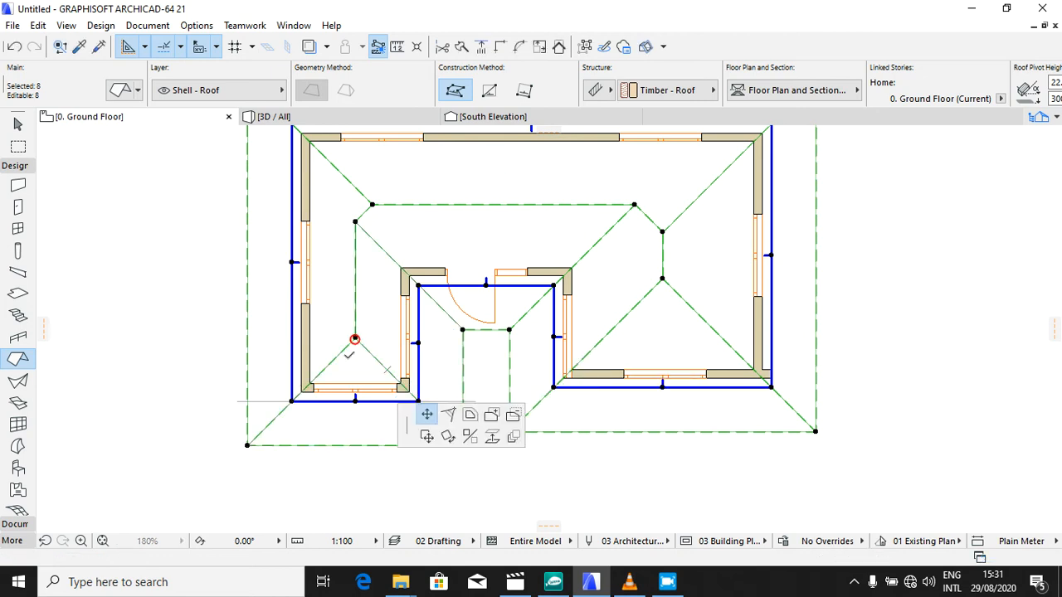
click(355, 402)
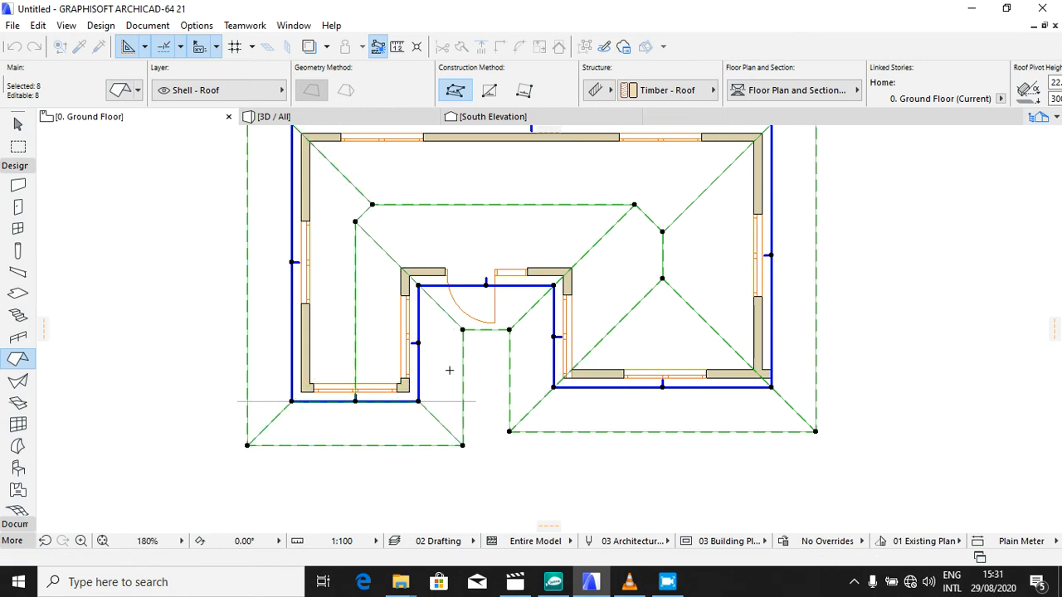
Step: Orbit the 3D model to examine the southwest wing's reshaped roof end from the front, and return to the ground-floor plan
click(316, 122)
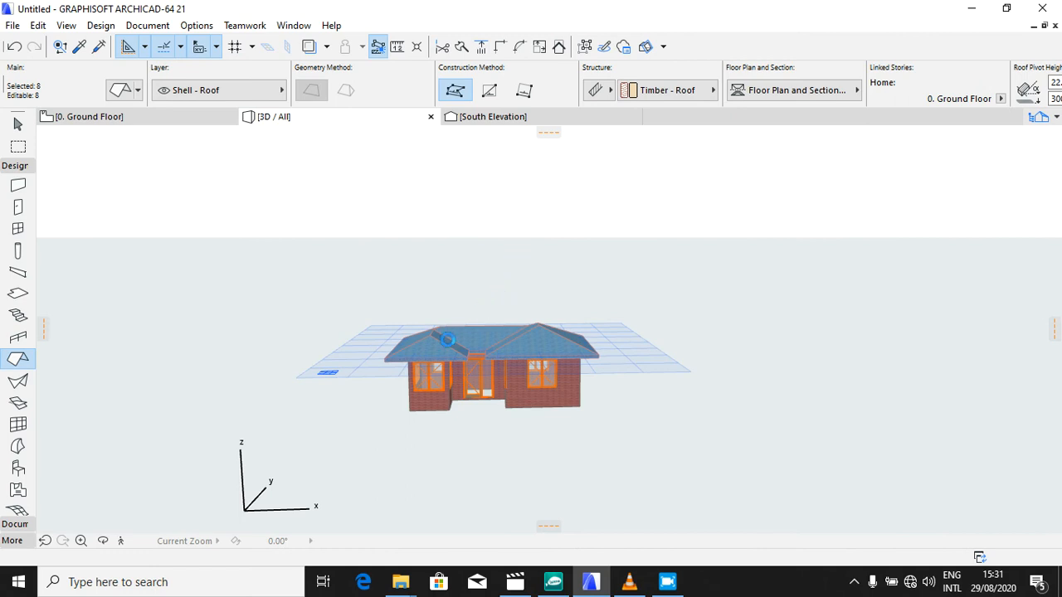
key(Escape)
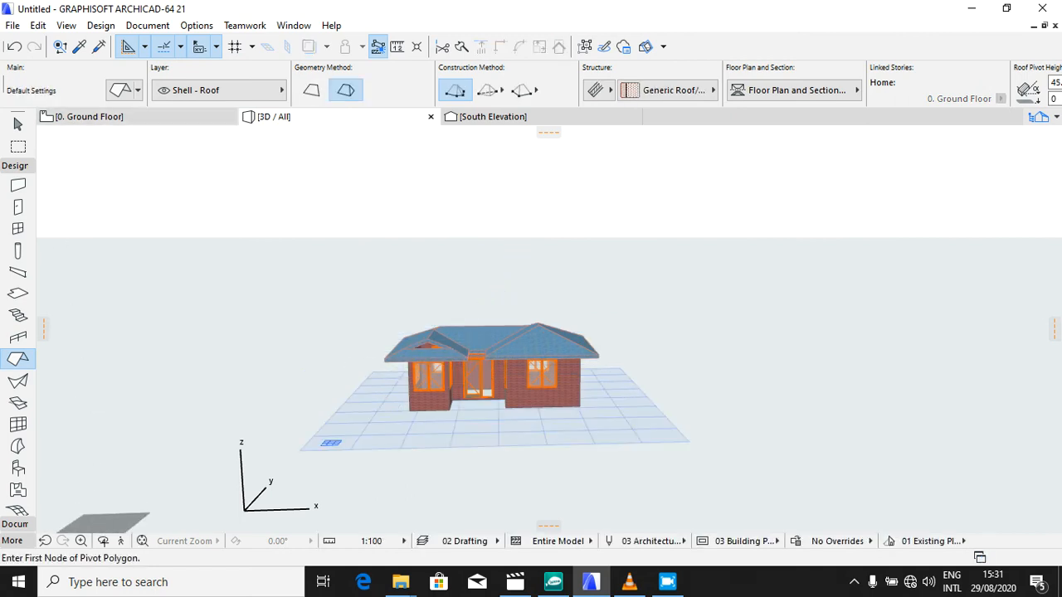
click(102, 543)
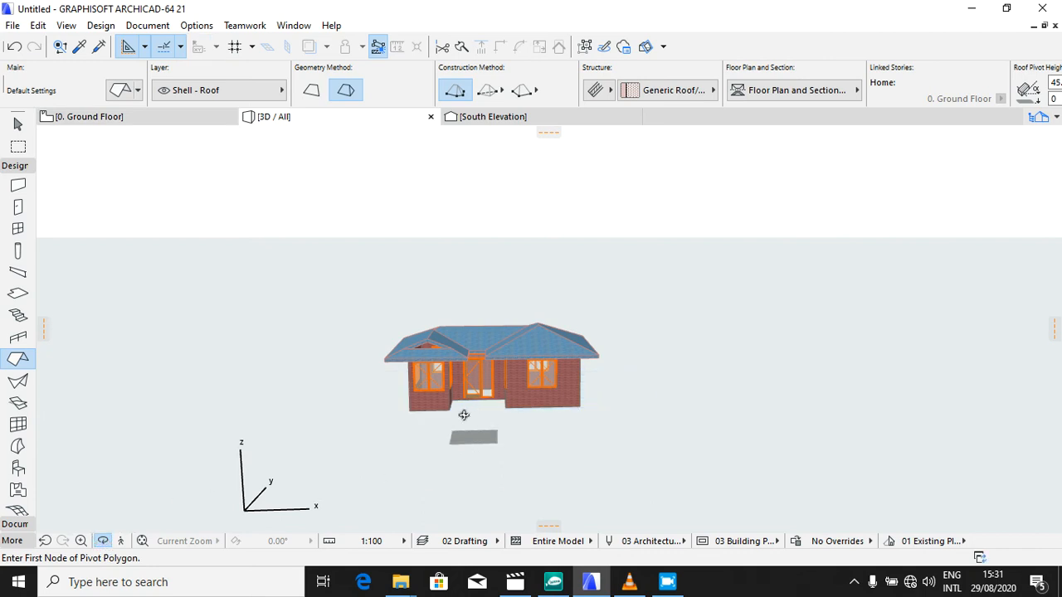
drag(416, 398, 557, 392)
shift+middle_drag(560, 393, 433, 354)
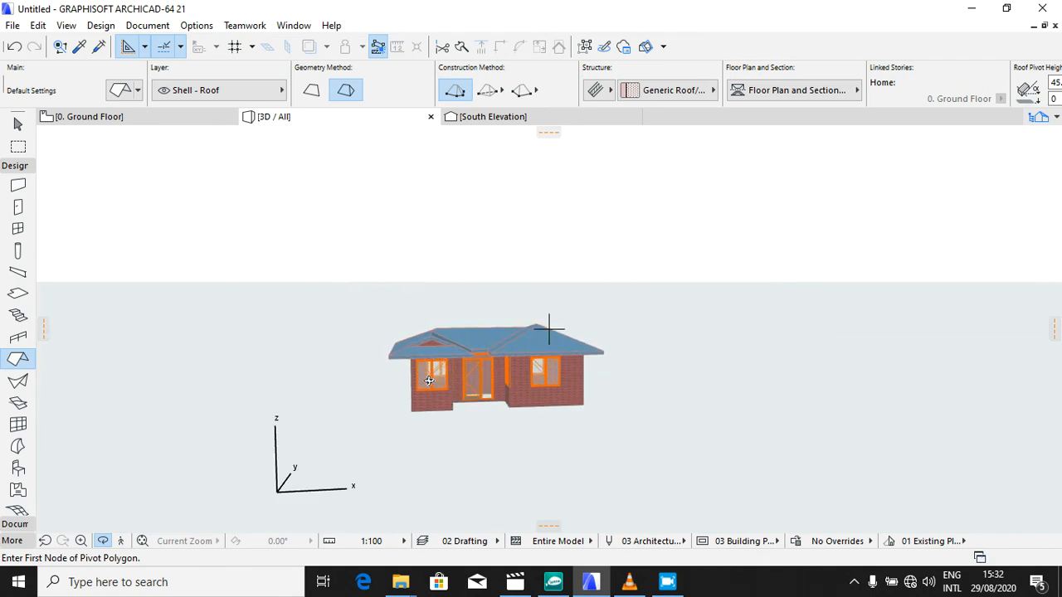
mouse_move(428, 380)
shift+middle_down()
mouse_move(452, 364)
mouse_move(442, 419)
shift+middle_up()
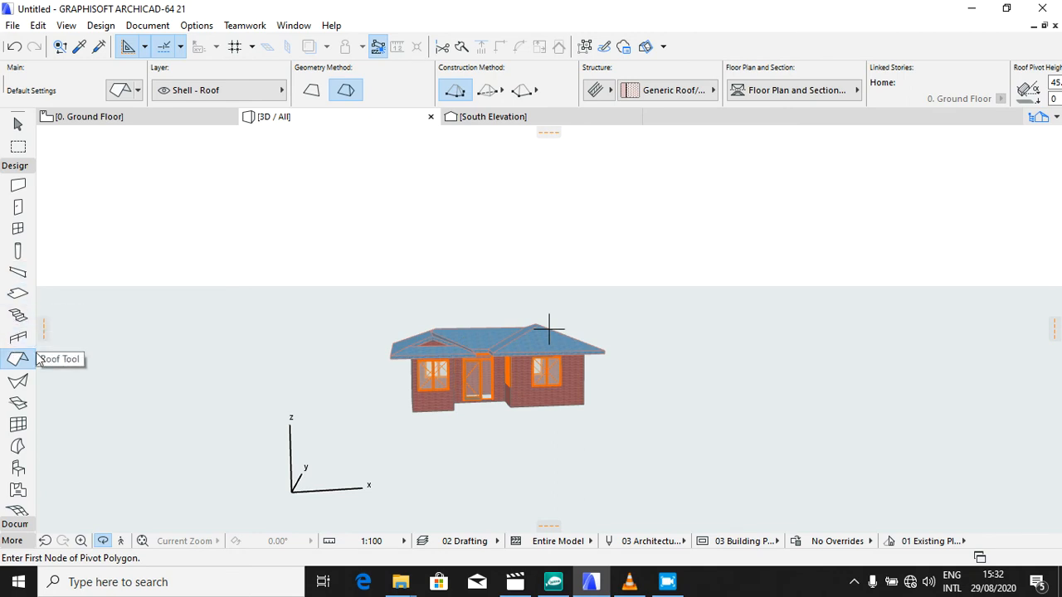
click(130, 117)
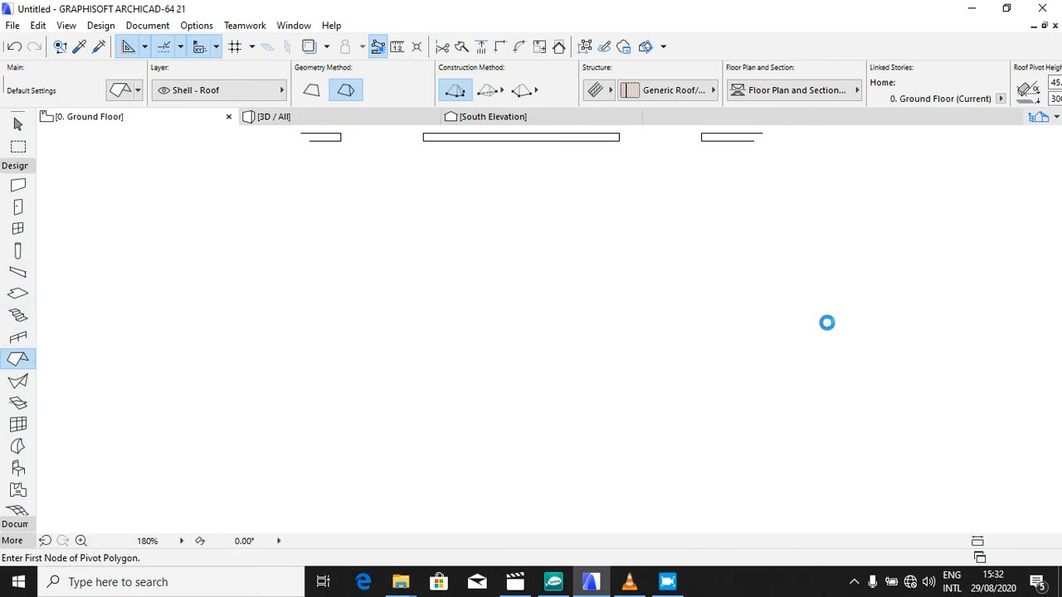
click(837, 317)
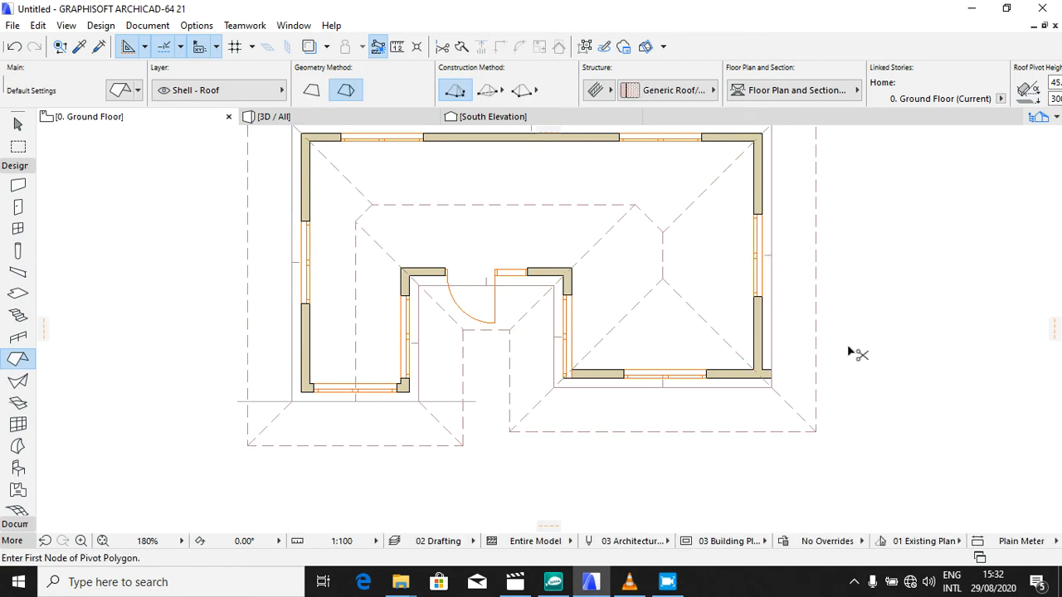
key(ctrl+a)
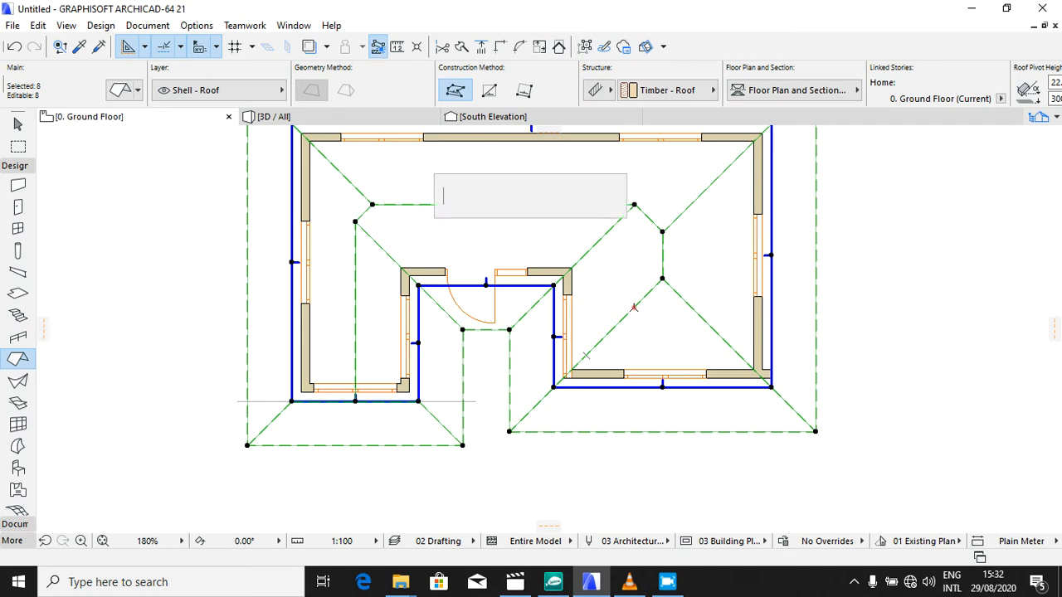
click(633, 311)
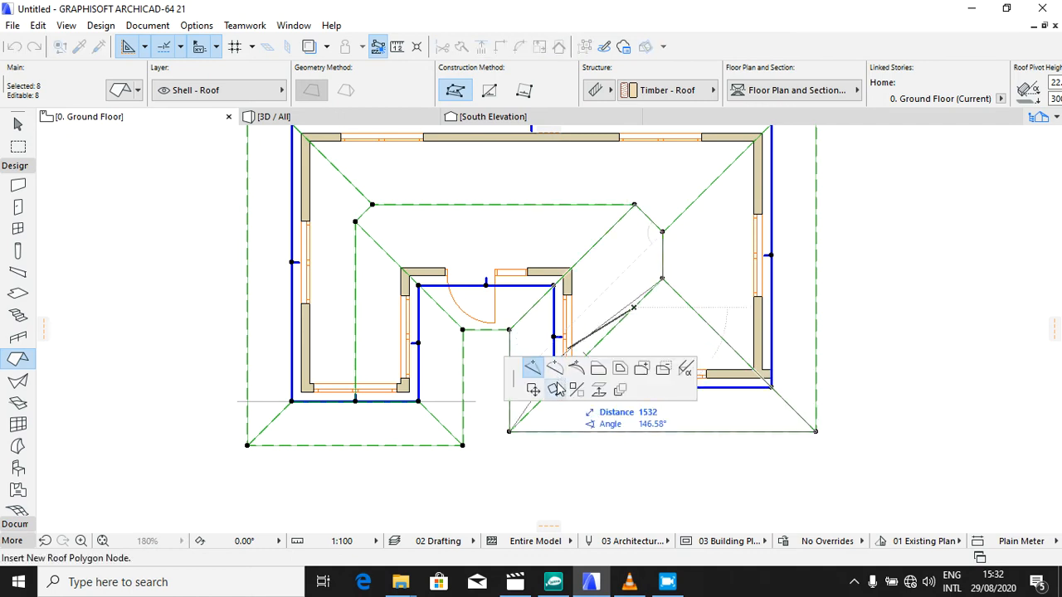
scroll(630, 330, up, 6)
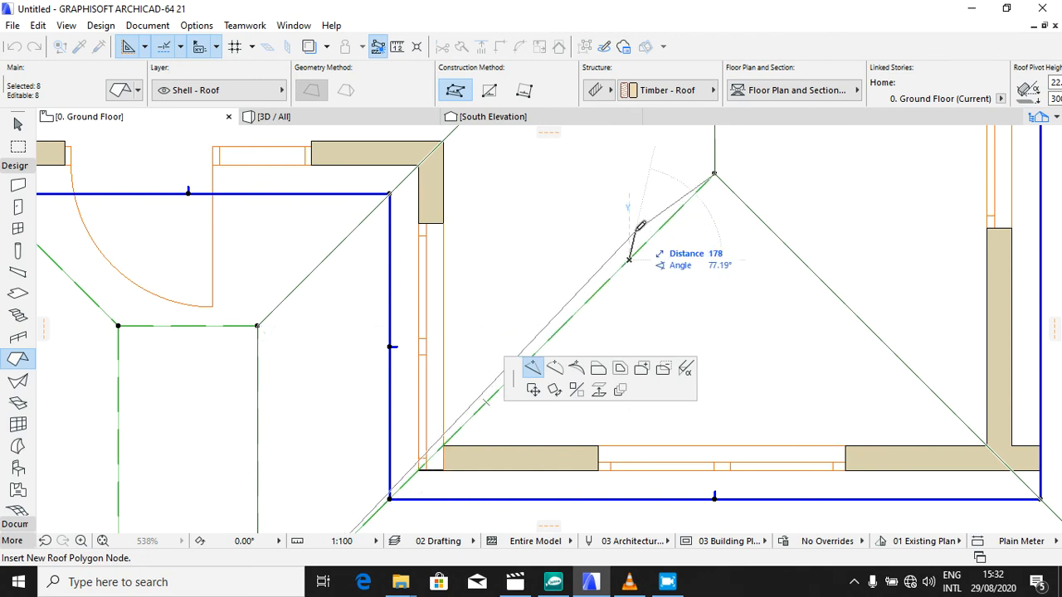
key(Escape)
scroll(568, 206, down, 8)
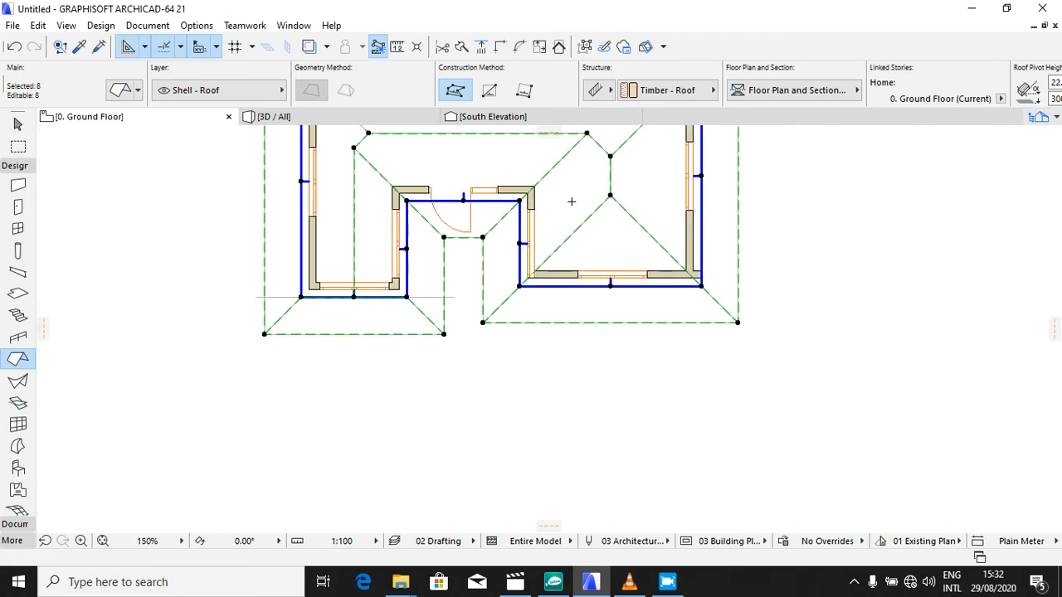
click(177, 230)
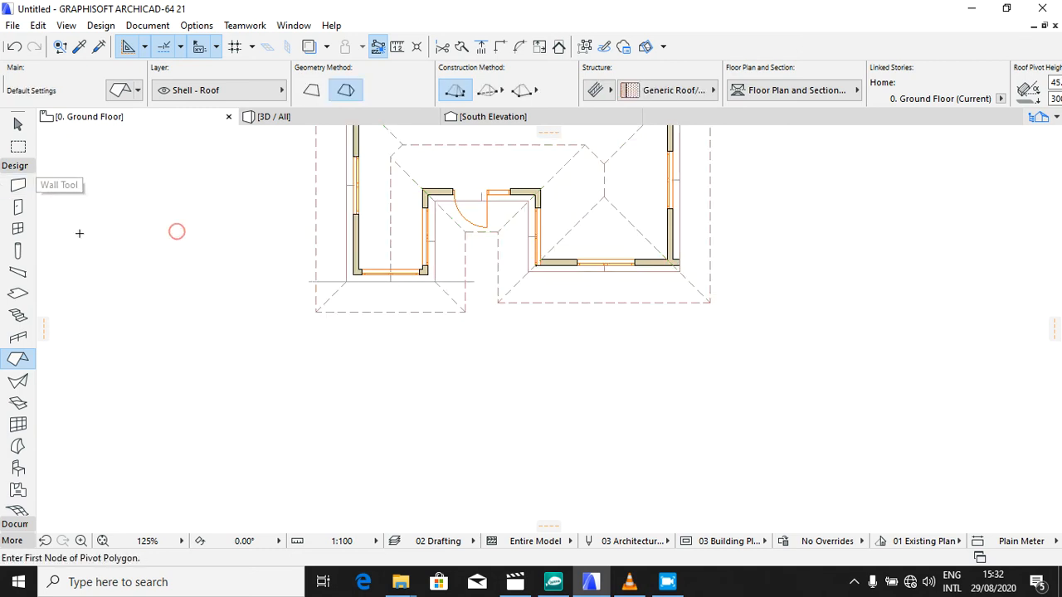
Step: Draw two horizontal lines with the Line tool, extending east and west across the southeast wing at its roof ridge end
click(12, 541)
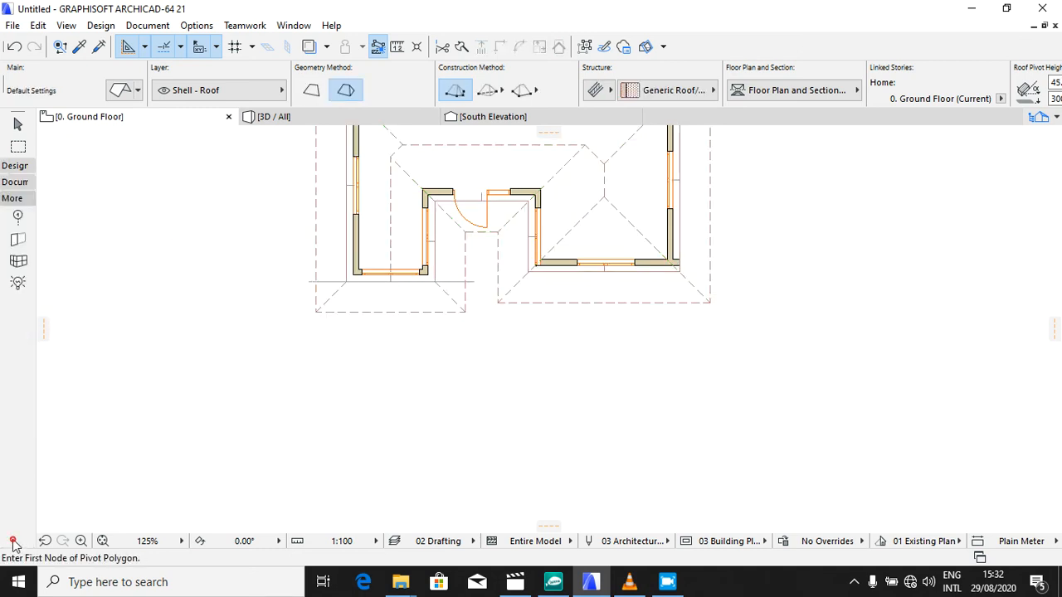
click(16, 182)
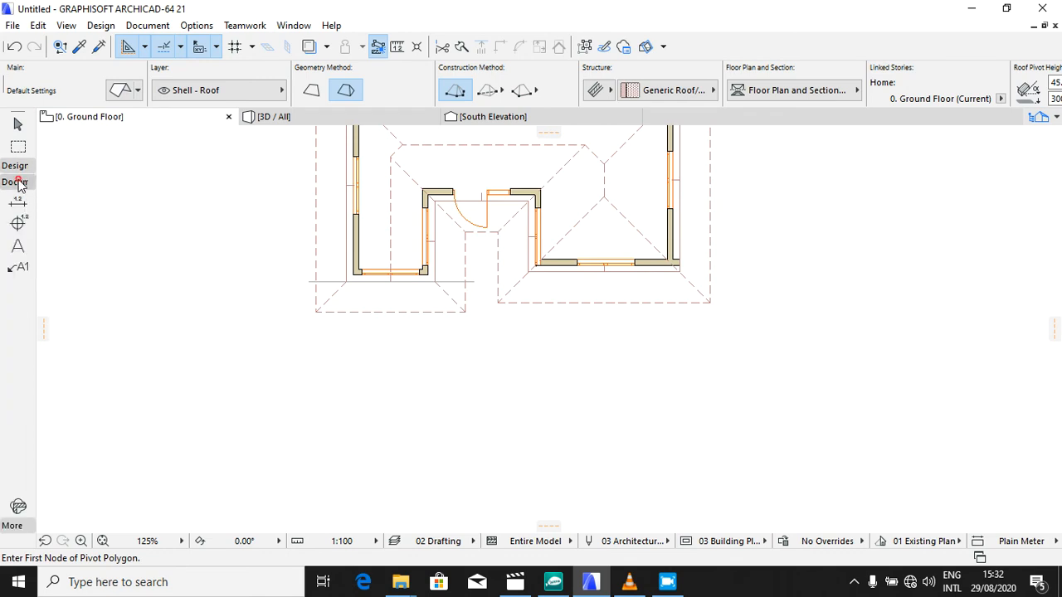
click(18, 311)
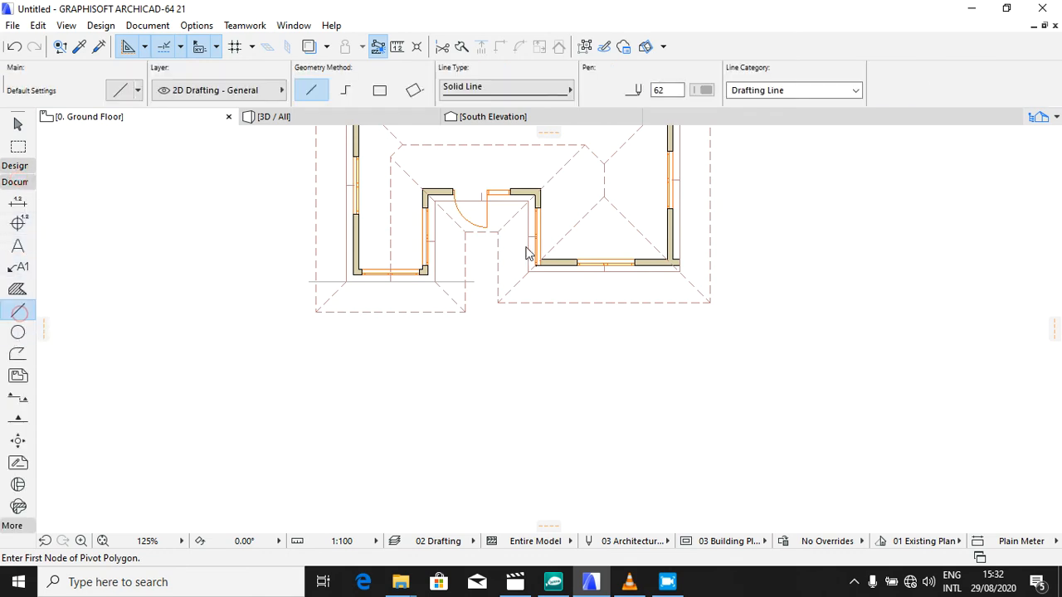
click(604, 196)
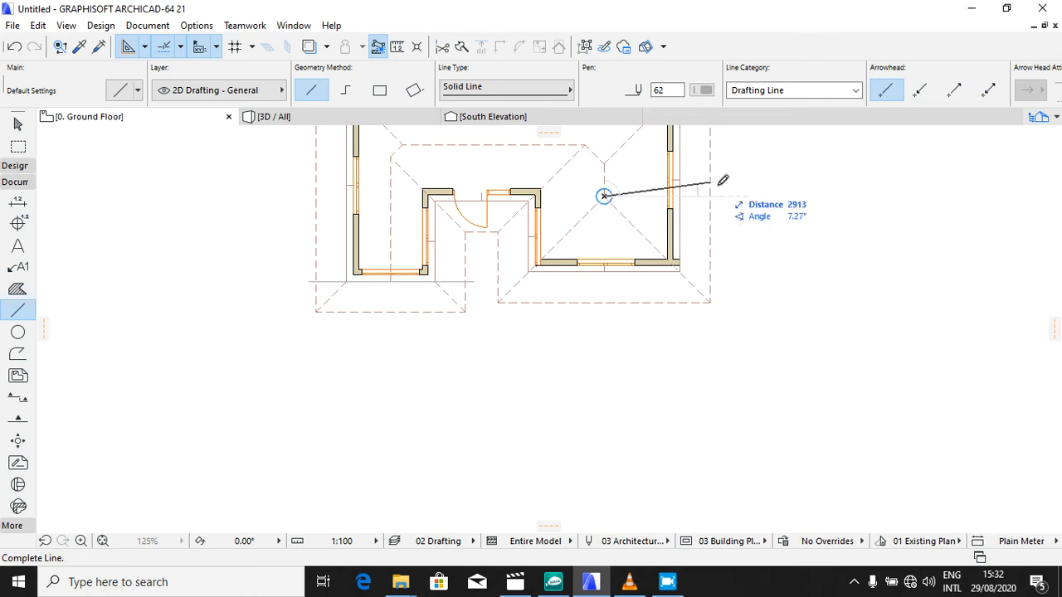
click(760, 196)
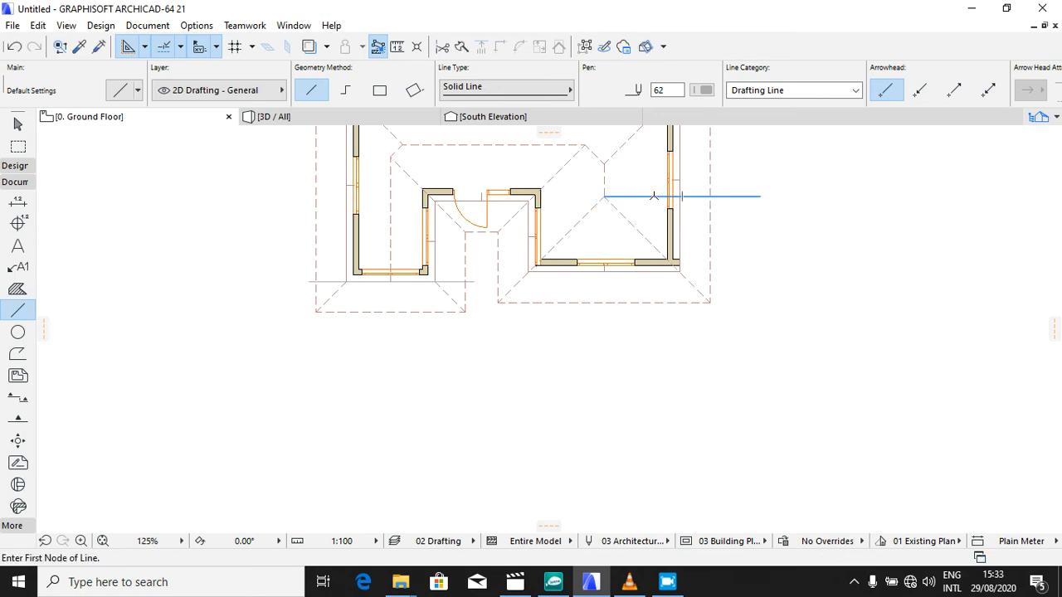
click(654, 196)
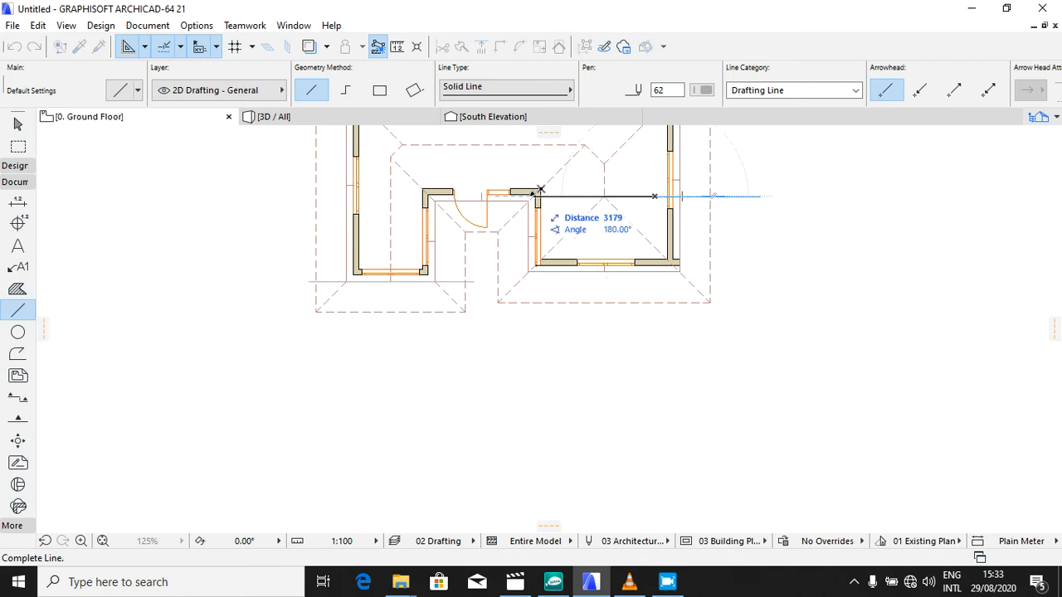
click(539, 191)
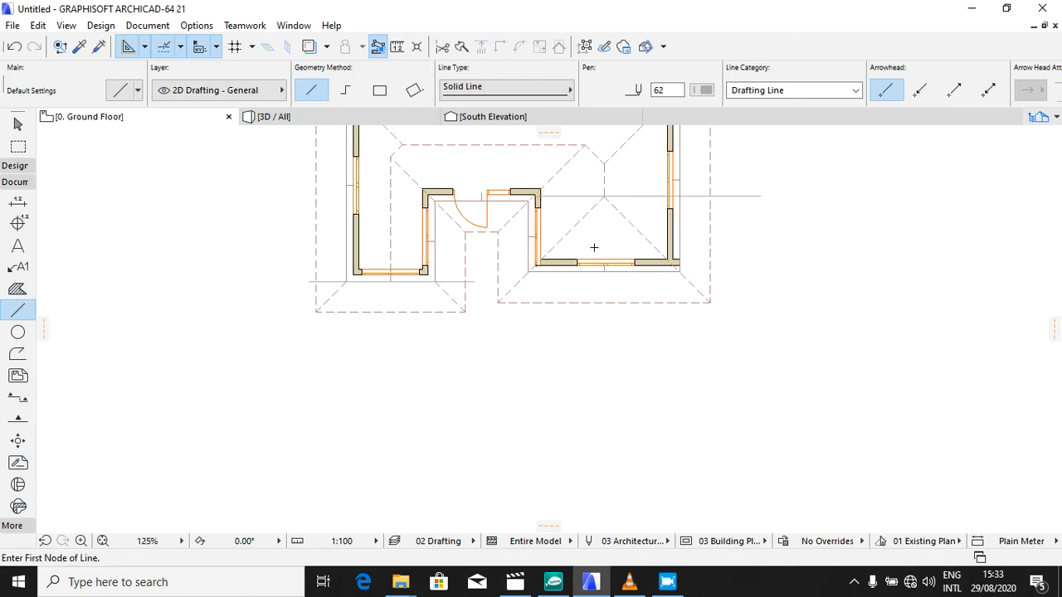
Step: Select all the drafting lines on the two front wings, try dragging them vertically, and delete them
key(ctrl+a)
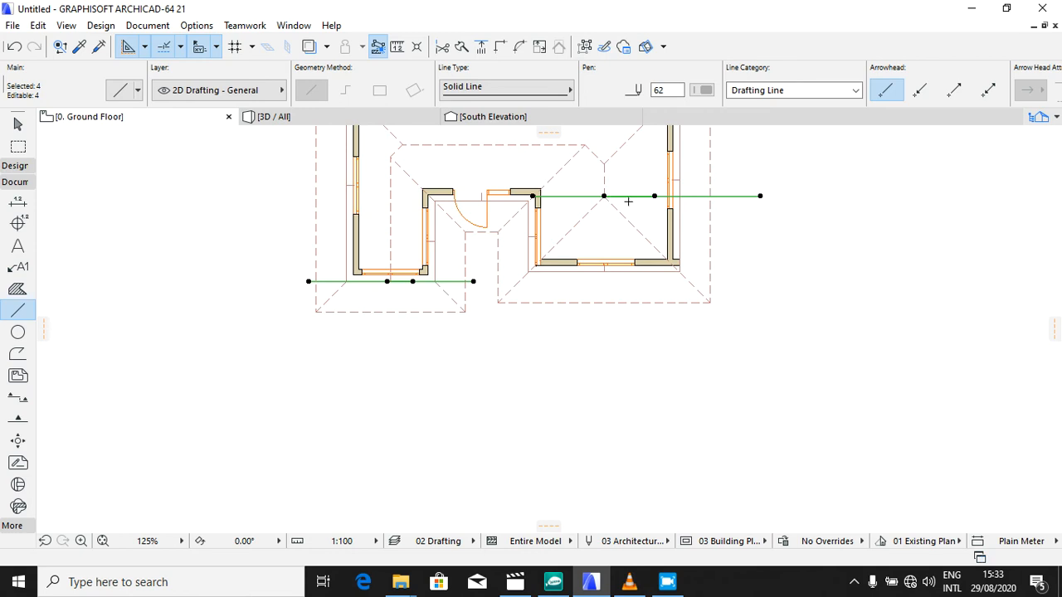
key(ctrl+d)
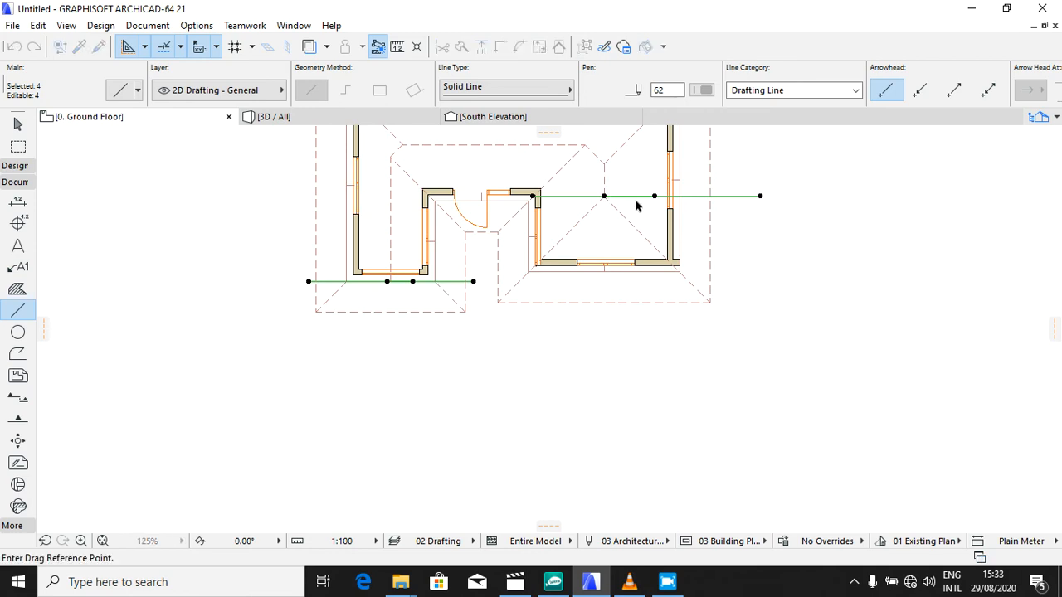
click(626, 189)
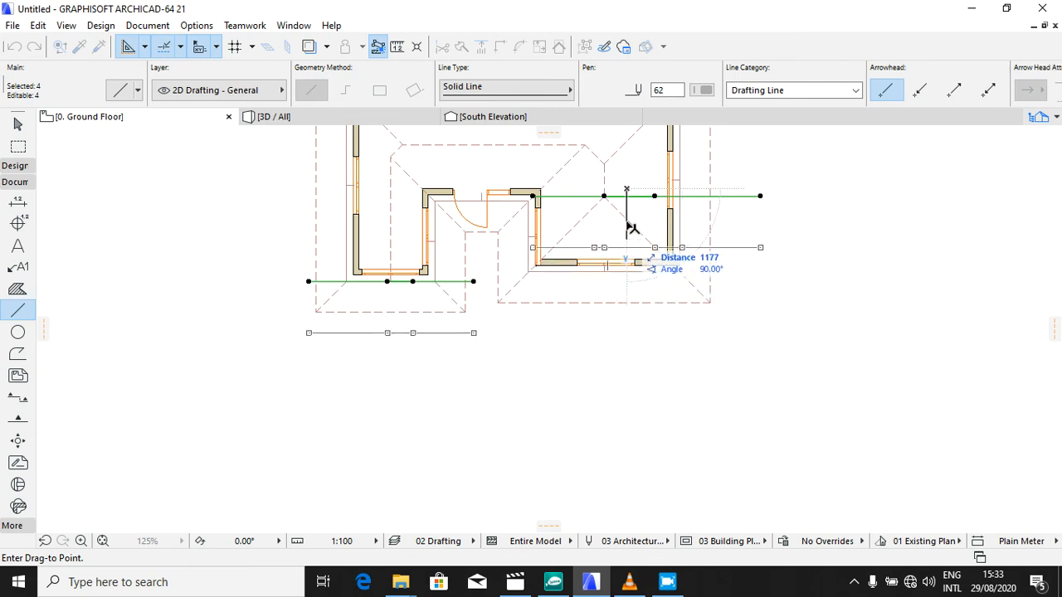
click(632, 189)
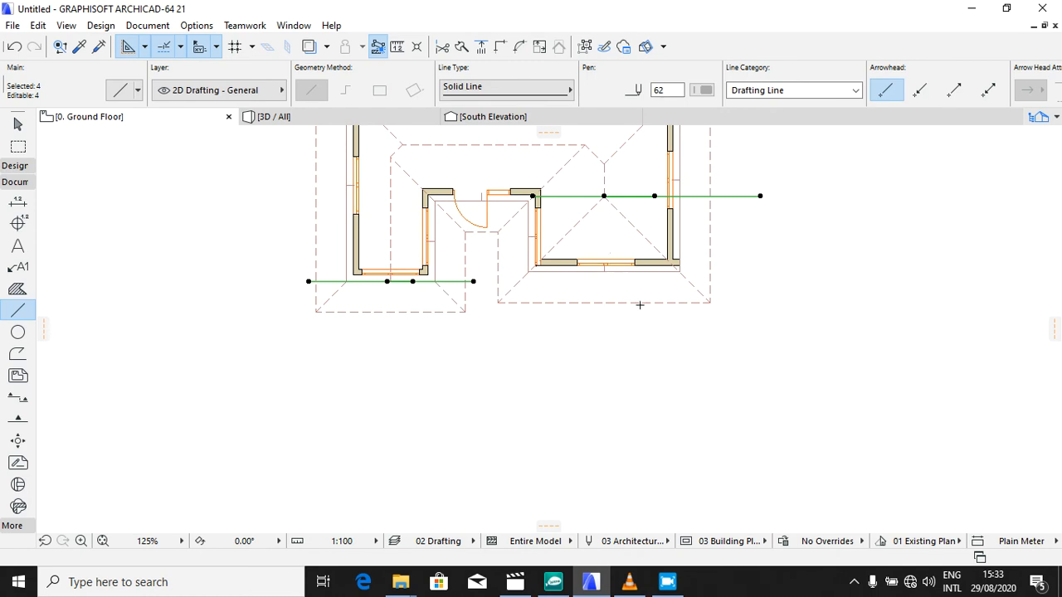
right_click(593, 311)
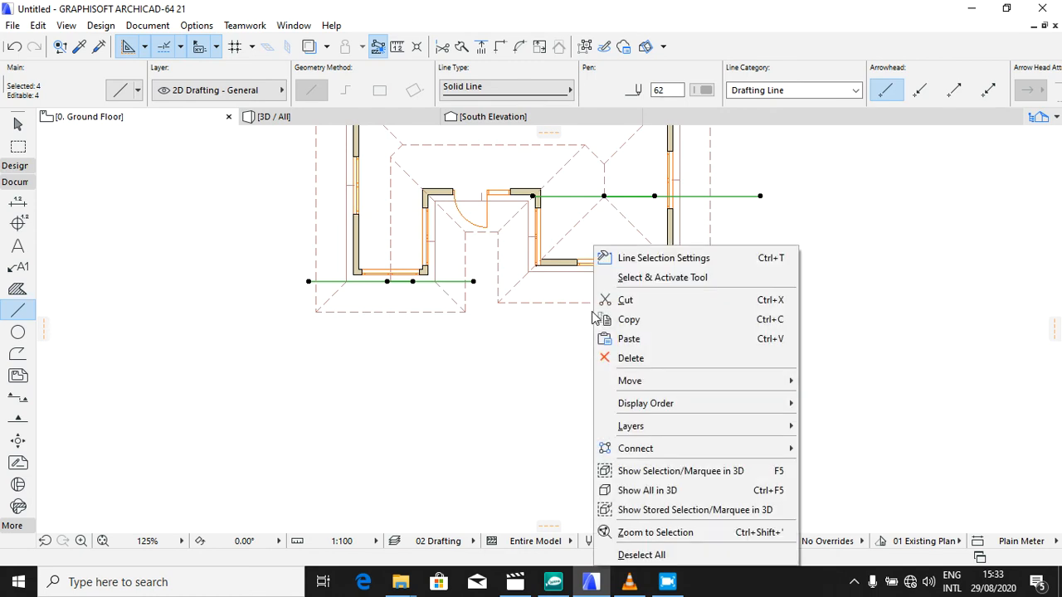
click(657, 365)
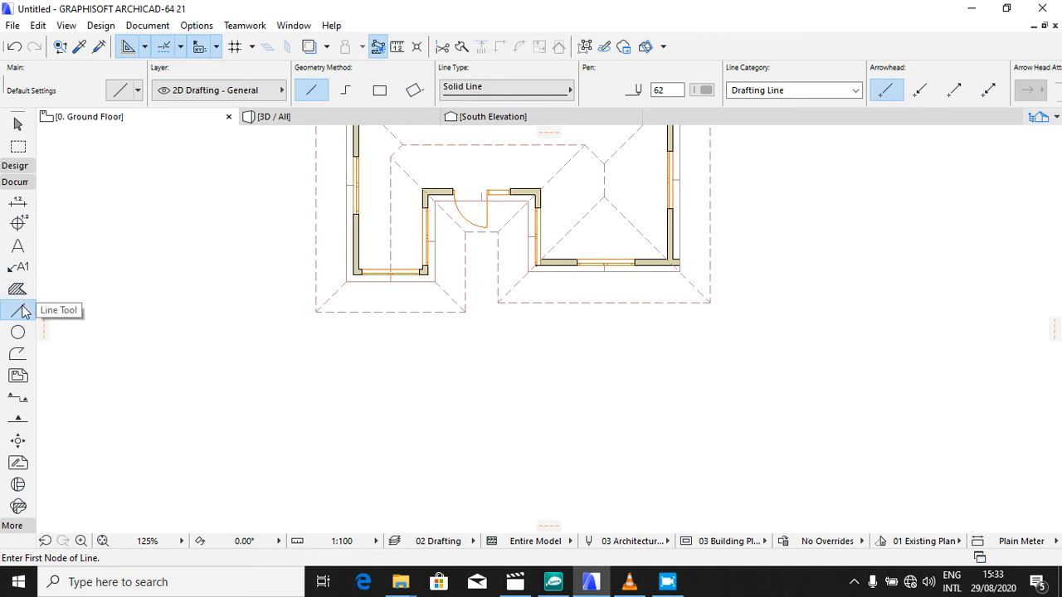
Step: Redraw horizontal solid lines through the southeast wing's ridge end, extending beyond the east eave and past the wing's west wall
click(604, 196)
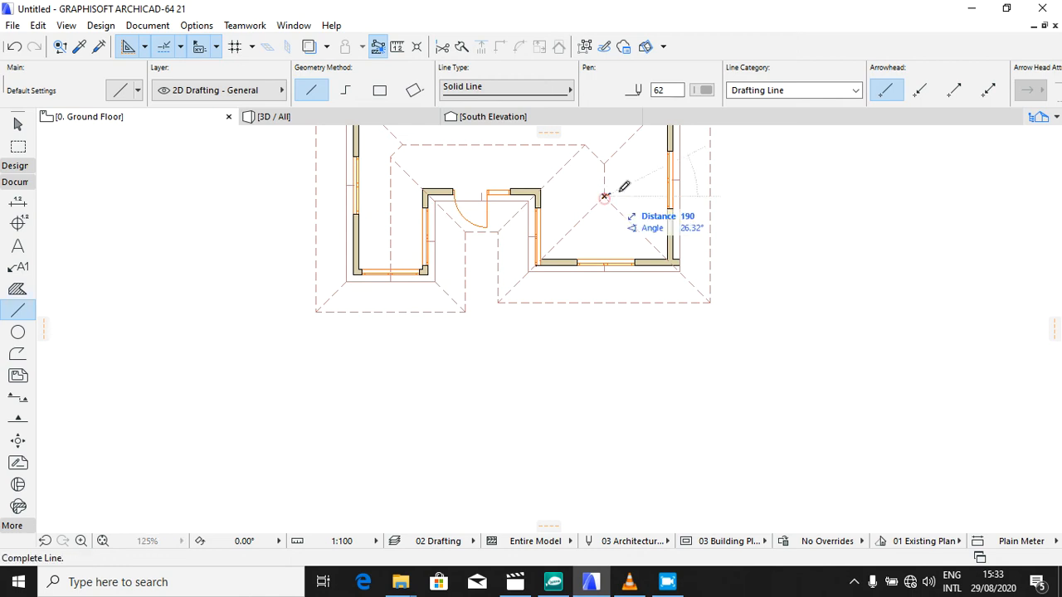
click(795, 197)
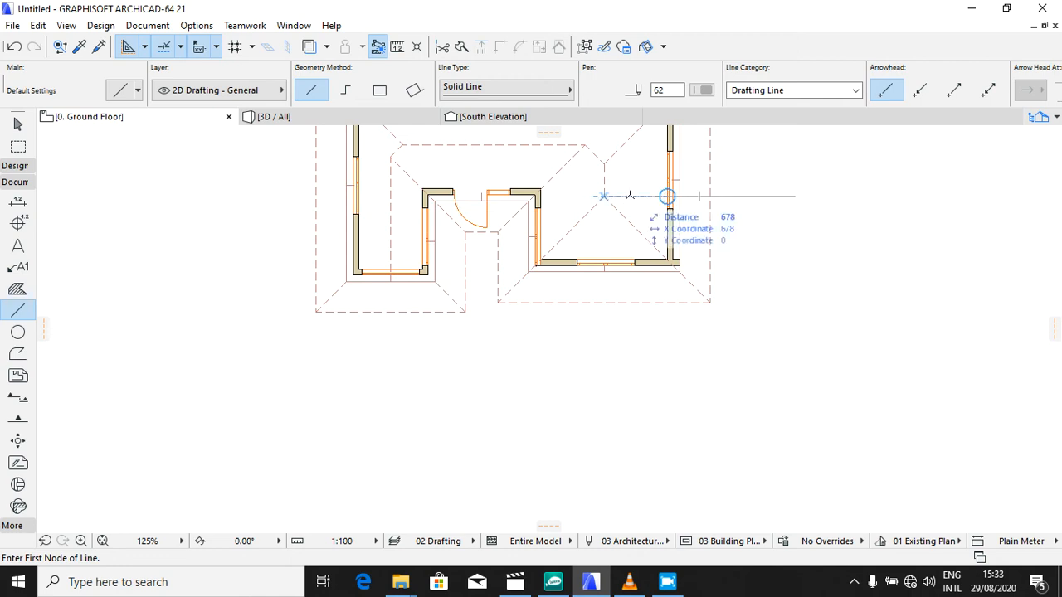
click(861, 191)
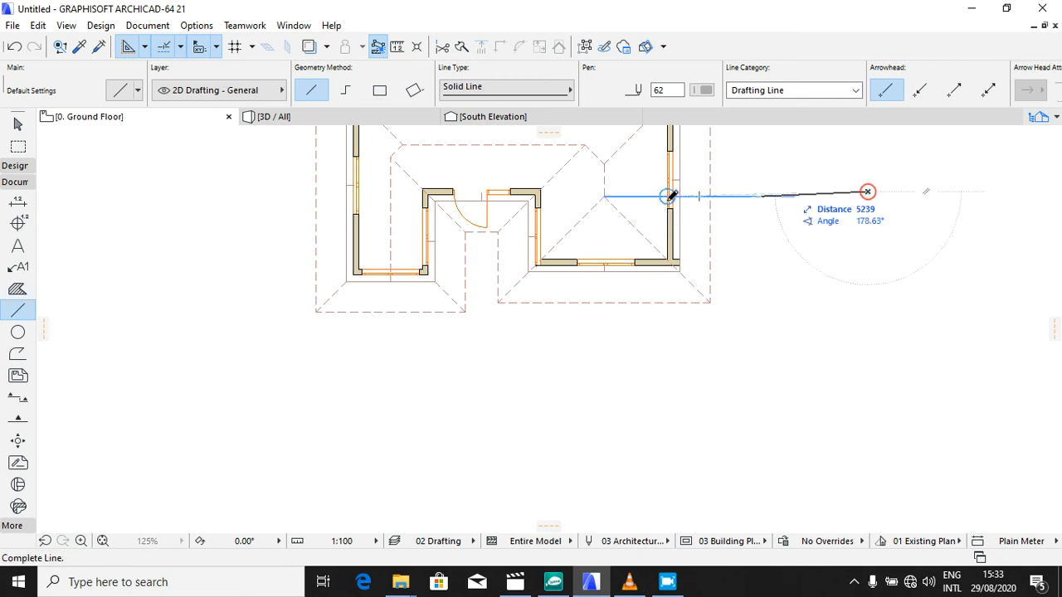
click(796, 176)
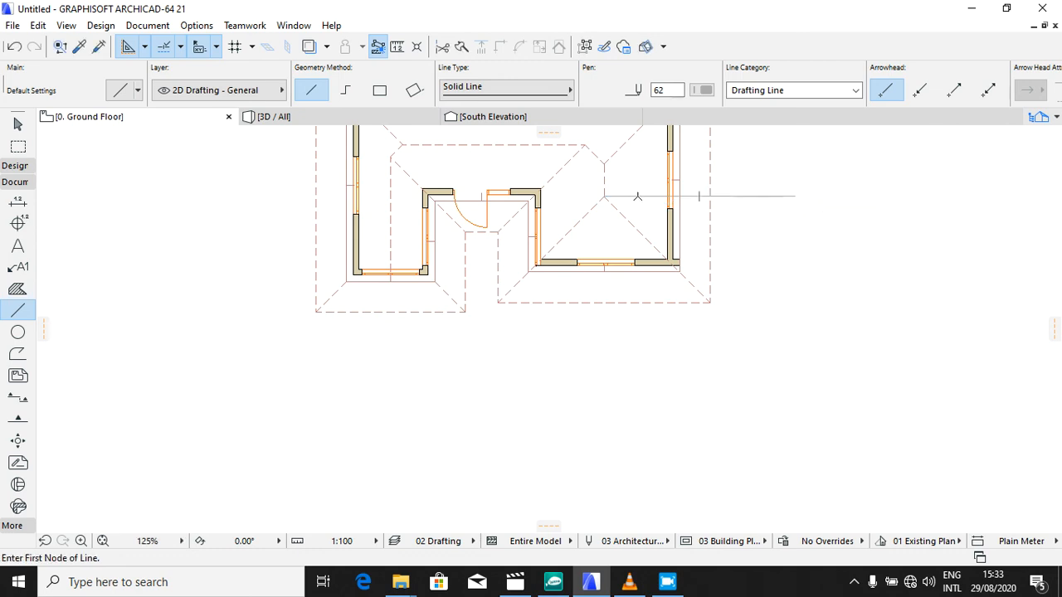
click(637, 196)
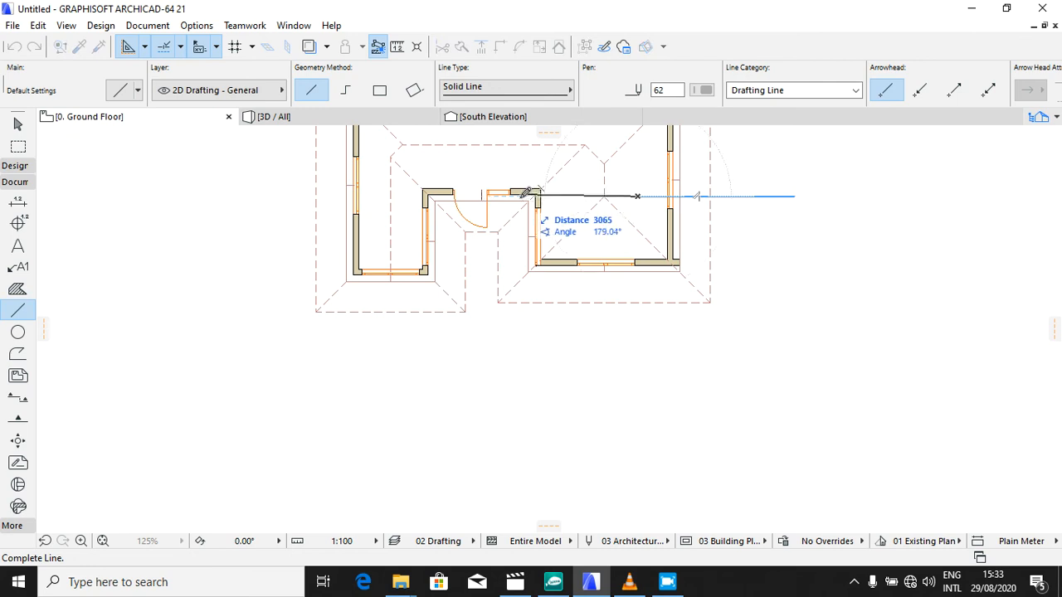
click(523, 196)
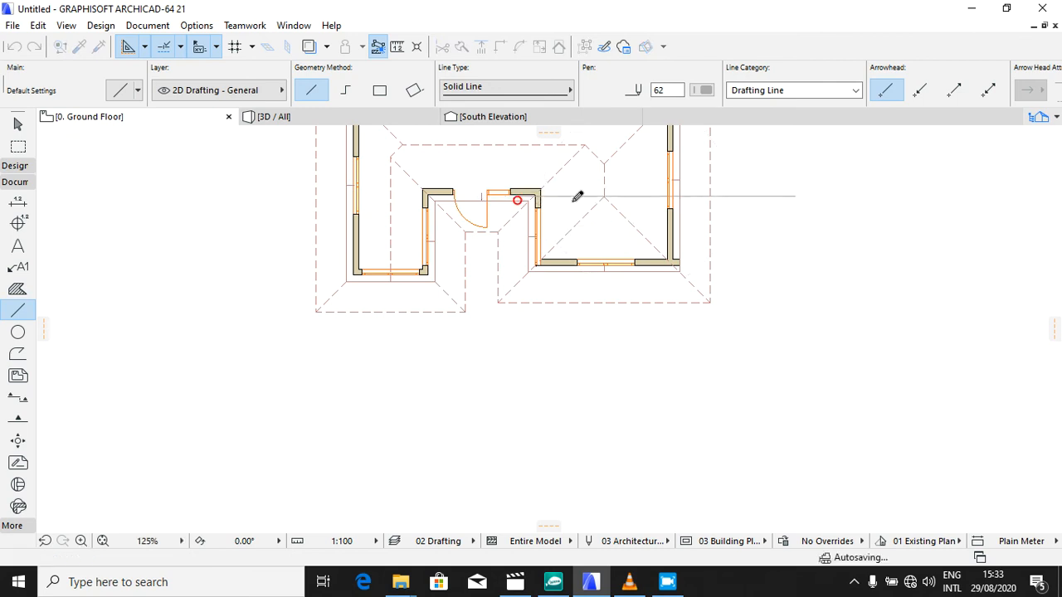
Step: Select both lines, drag them down onto the southeast wing's front pivot line, and clear the selection
key(ctrl+a)
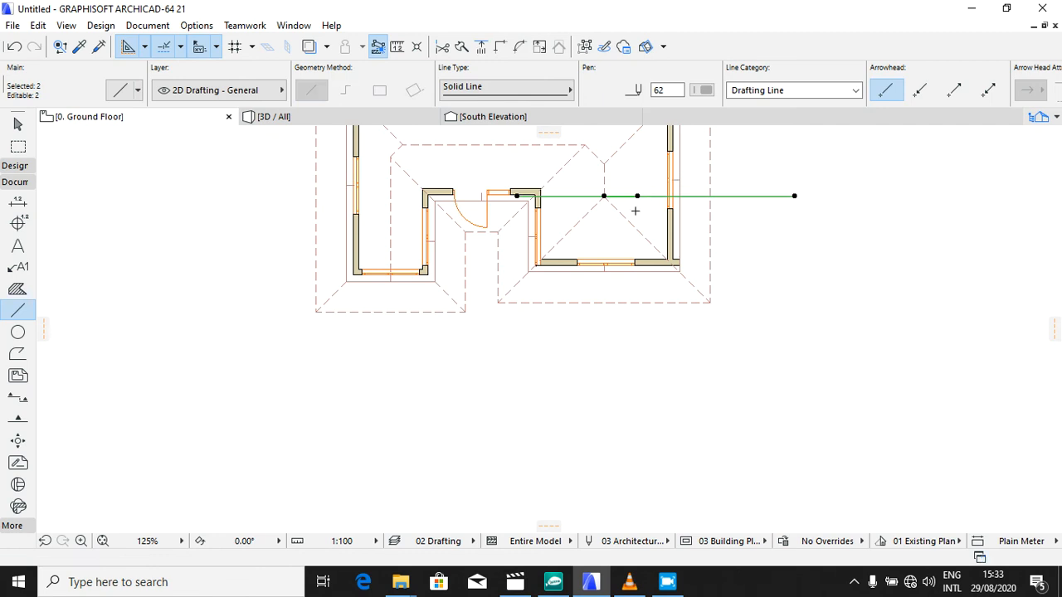
key(ctrl+d)
click(649, 198)
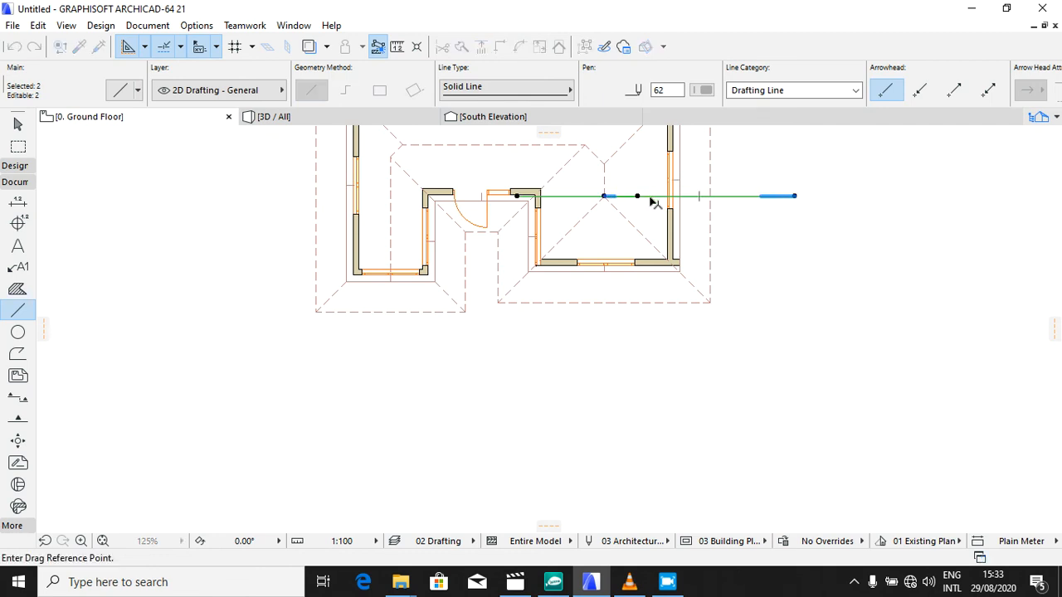
right_click(653, 201)
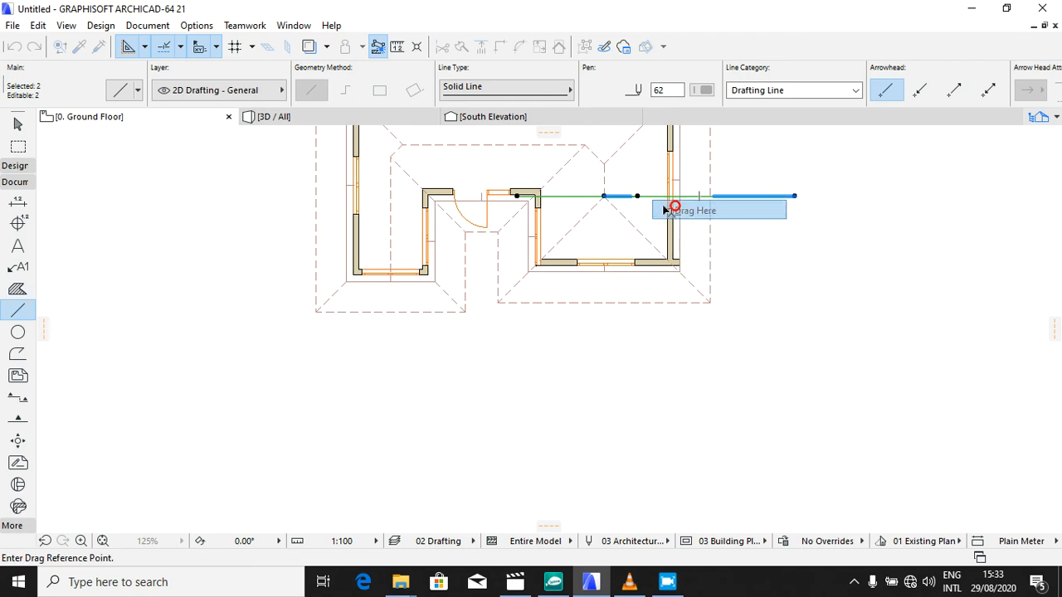
click(676, 211)
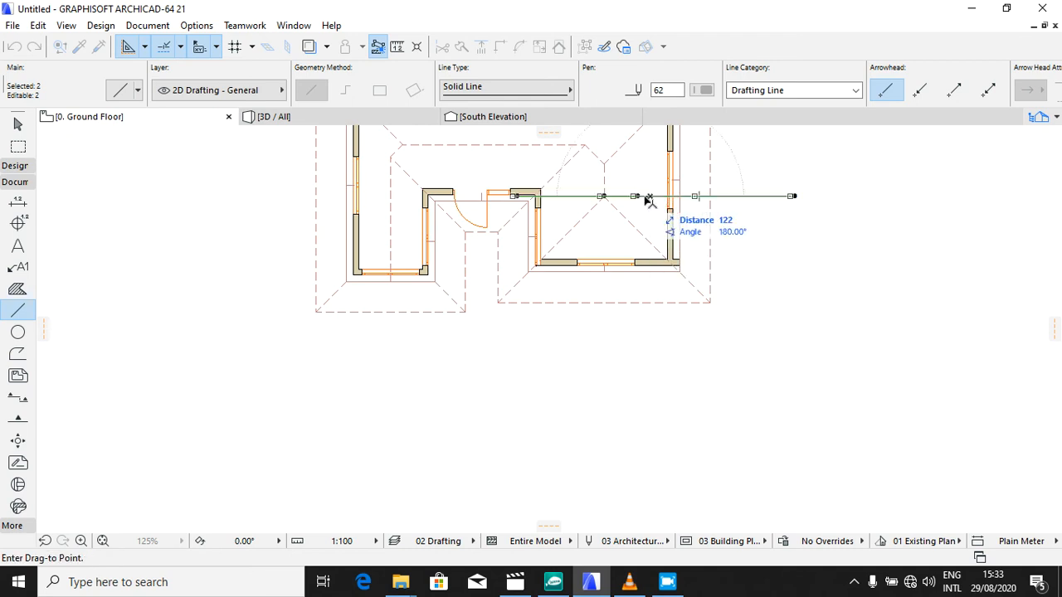
click(644, 274)
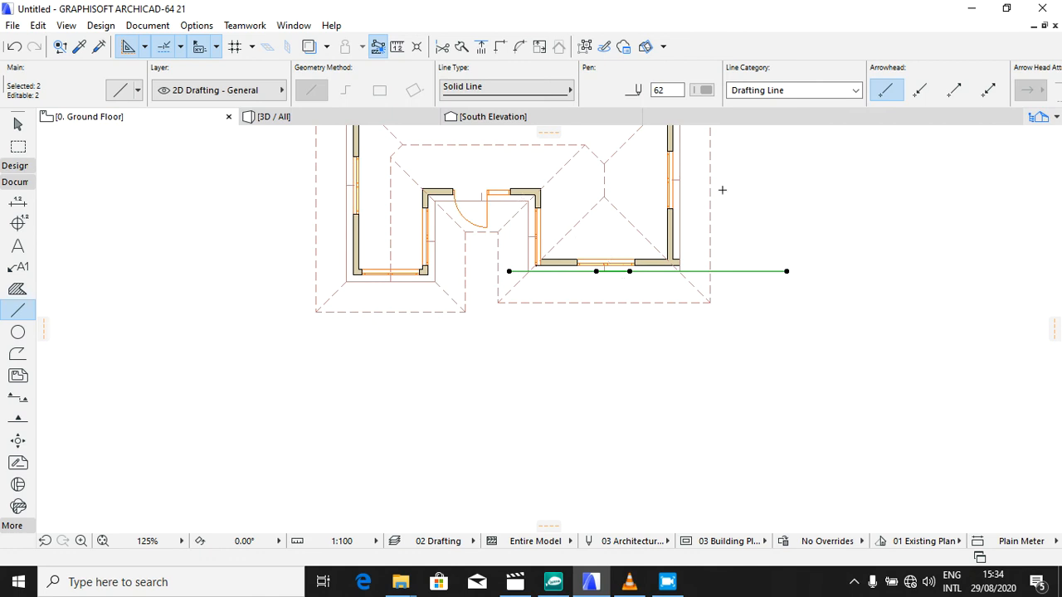
click(768, 190)
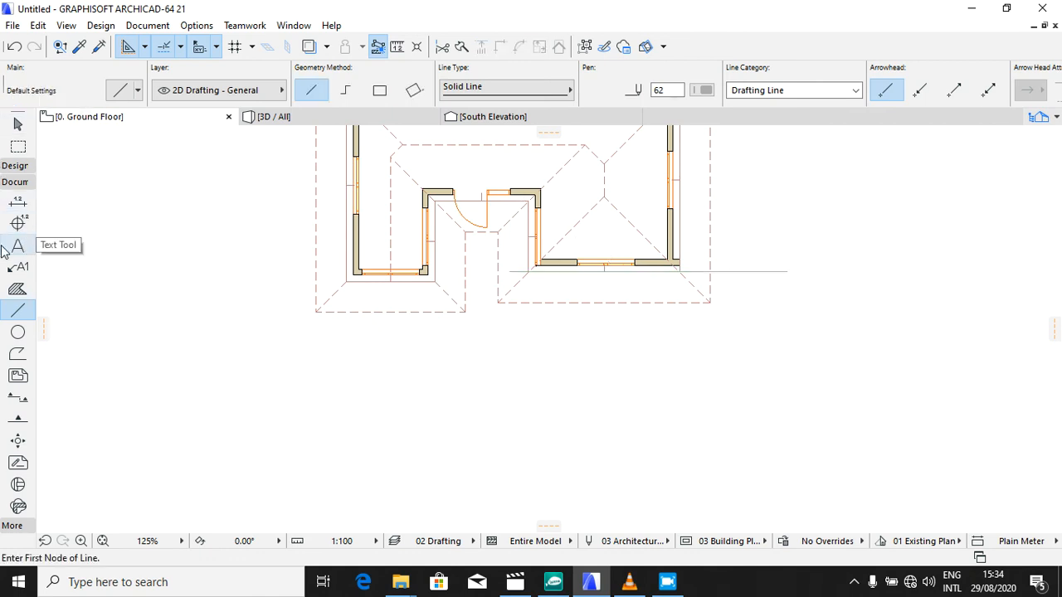
Step: With all roofs selected, add nodes on the southeast wing's two hip edges at the pivot line corners and move its ridge end onto that line
click(12, 166)
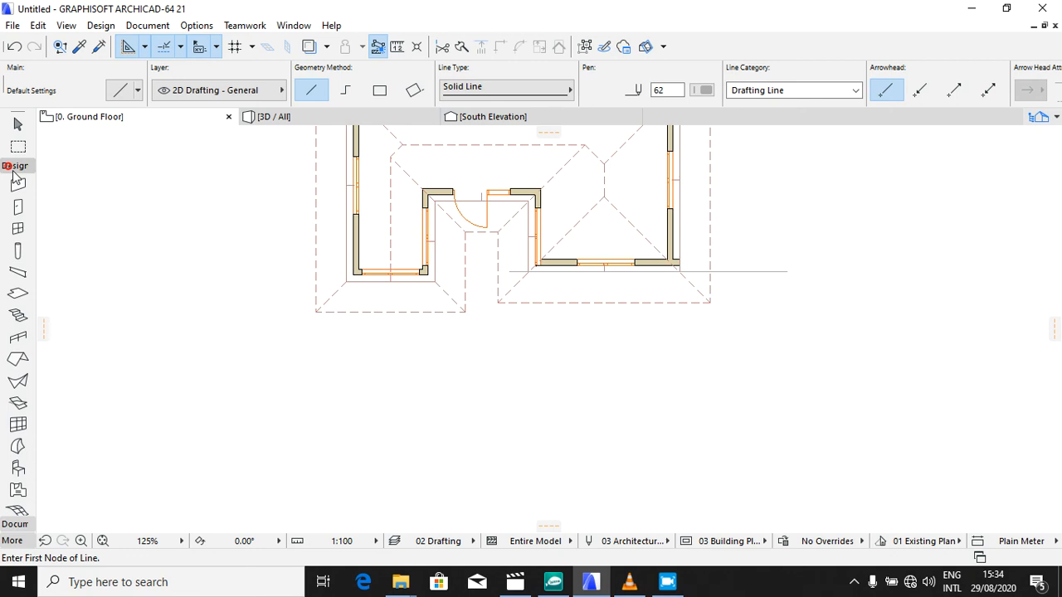
click(18, 360)
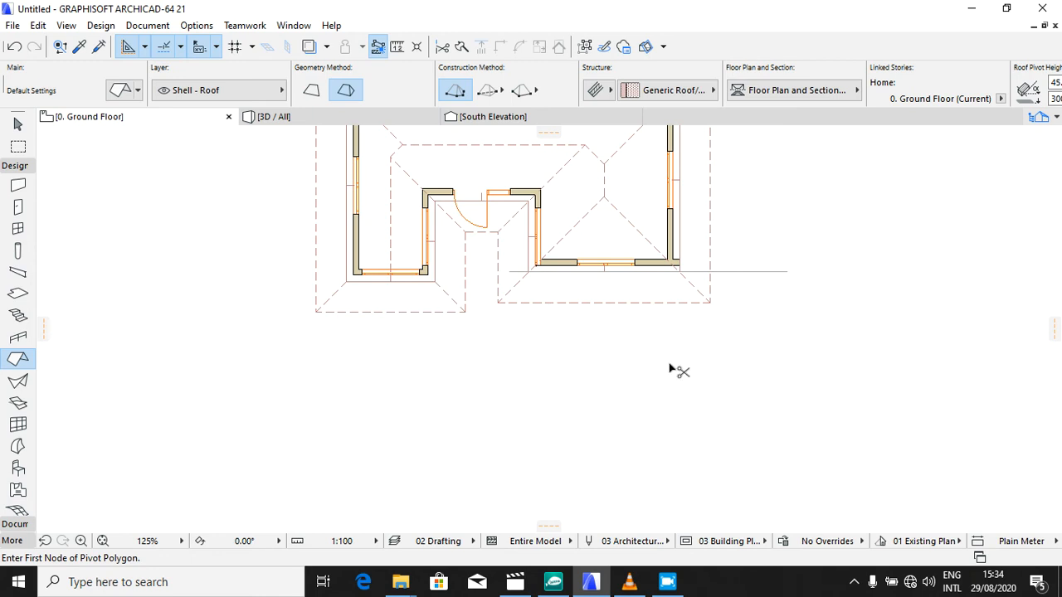
key(ctrl+a)
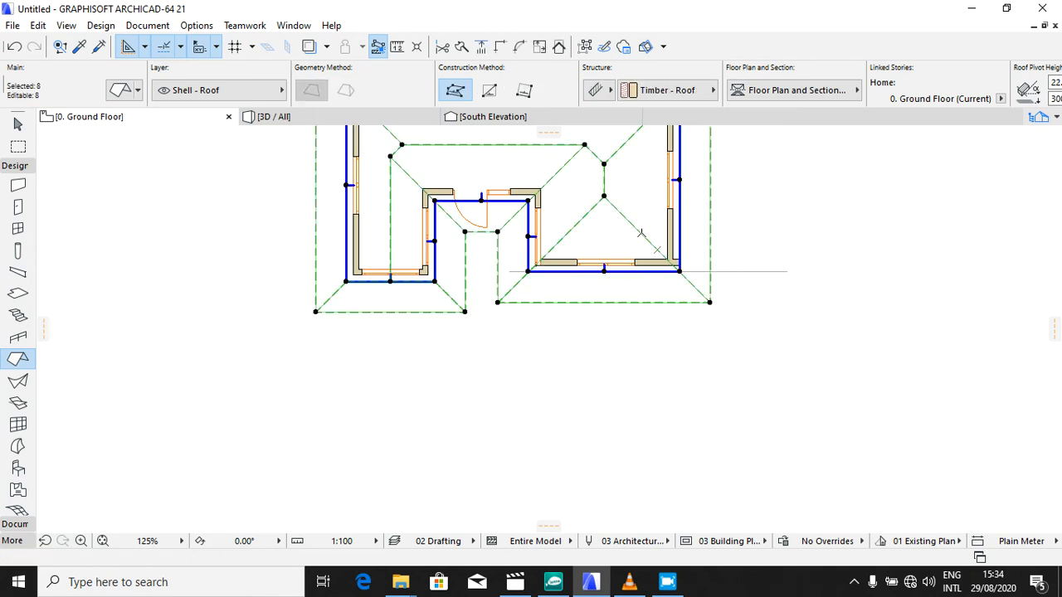
click(709, 301)
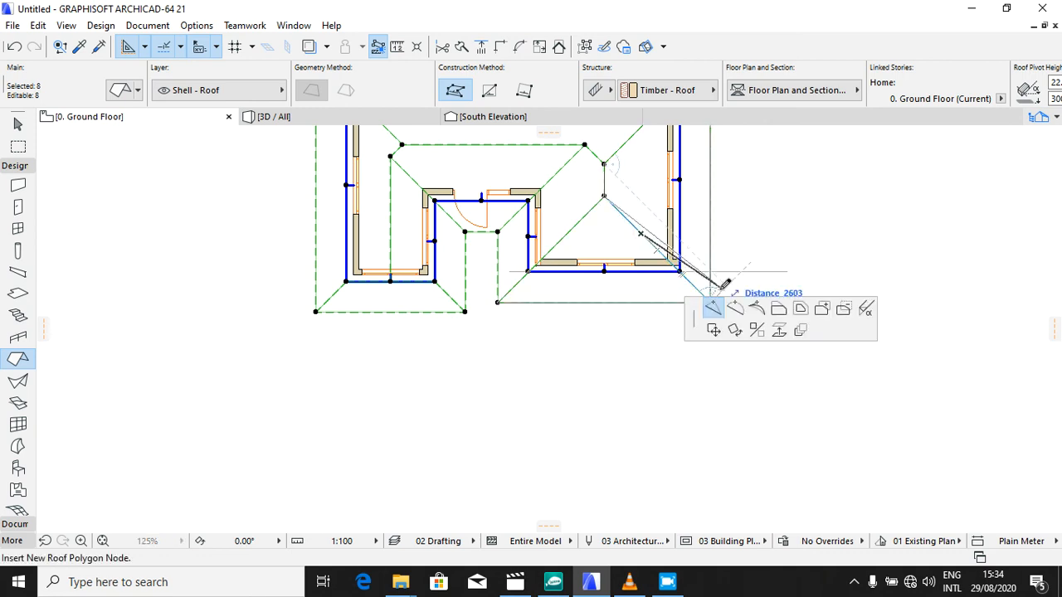
scroll(715, 294, down, 2)
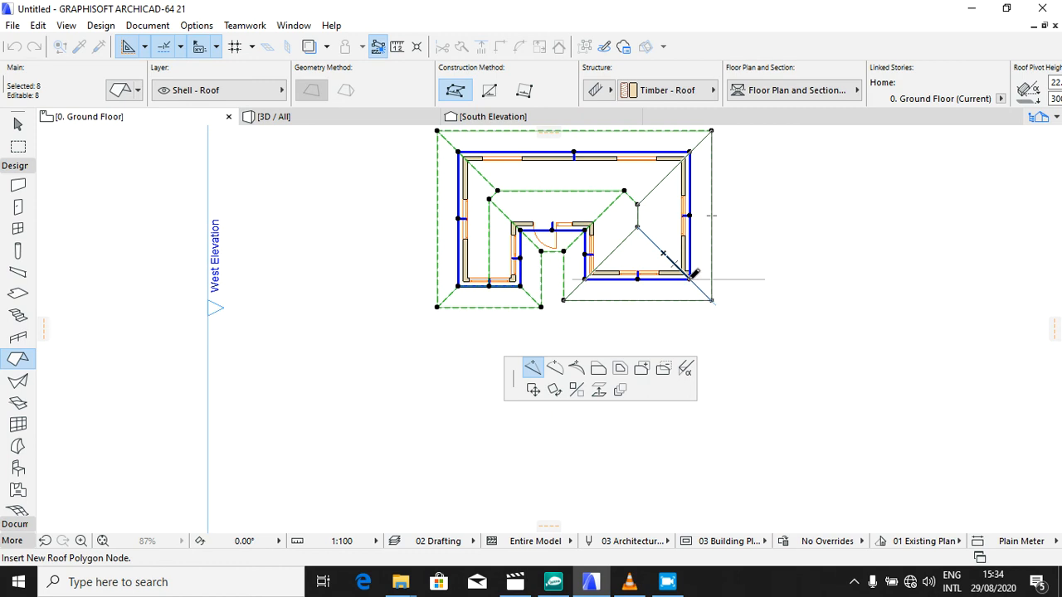
click(689, 278)
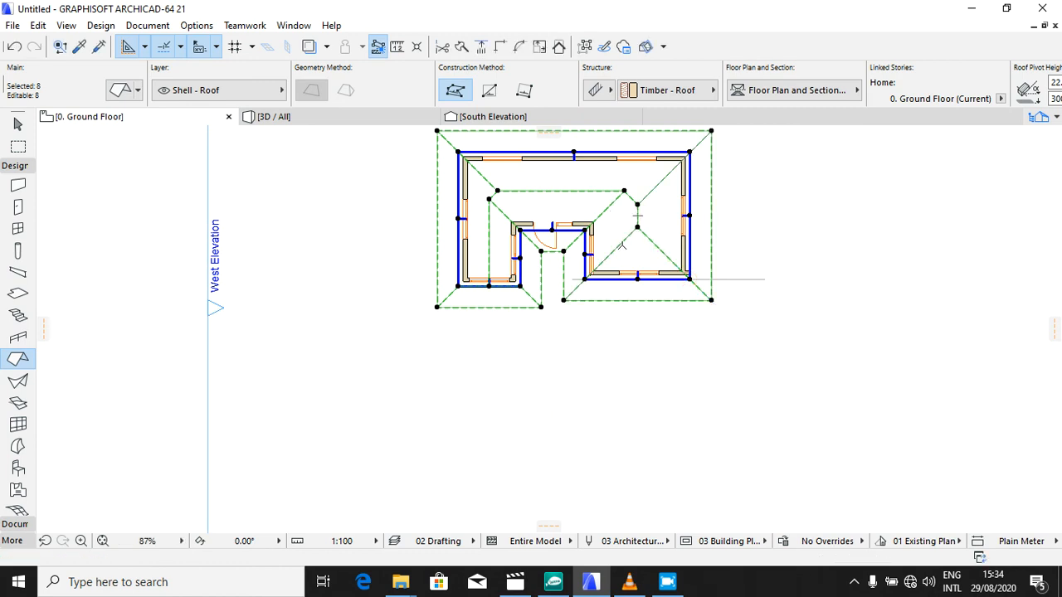
click(622, 241)
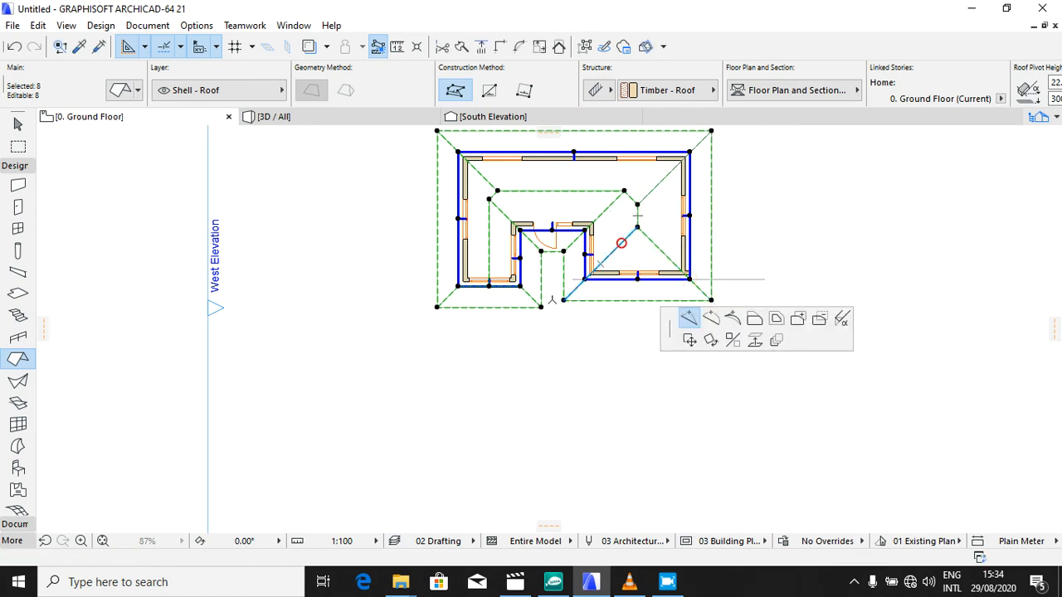
click(584, 278)
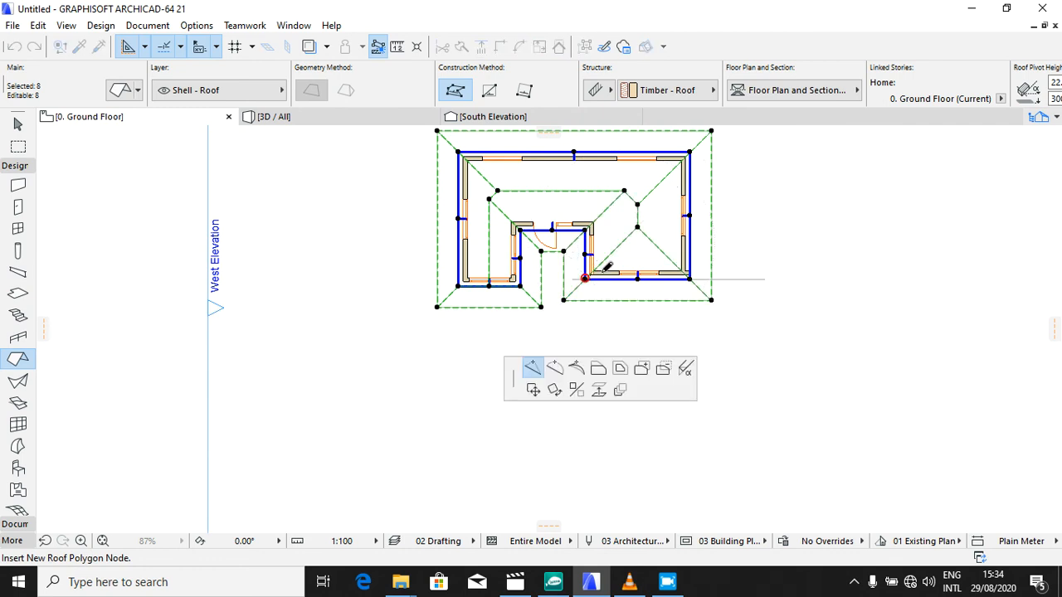
click(637, 224)
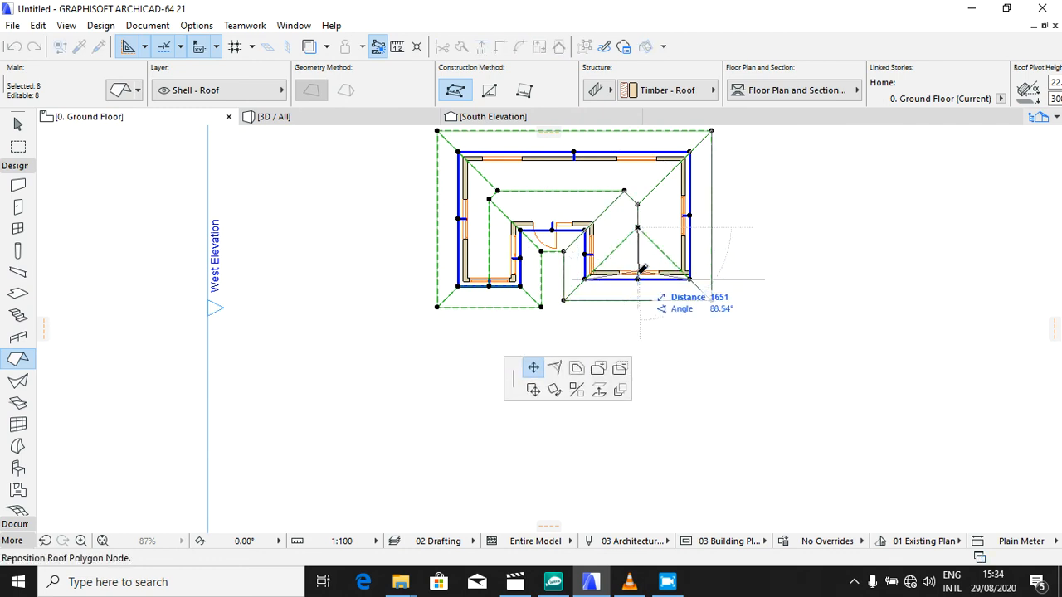
click(637, 276)
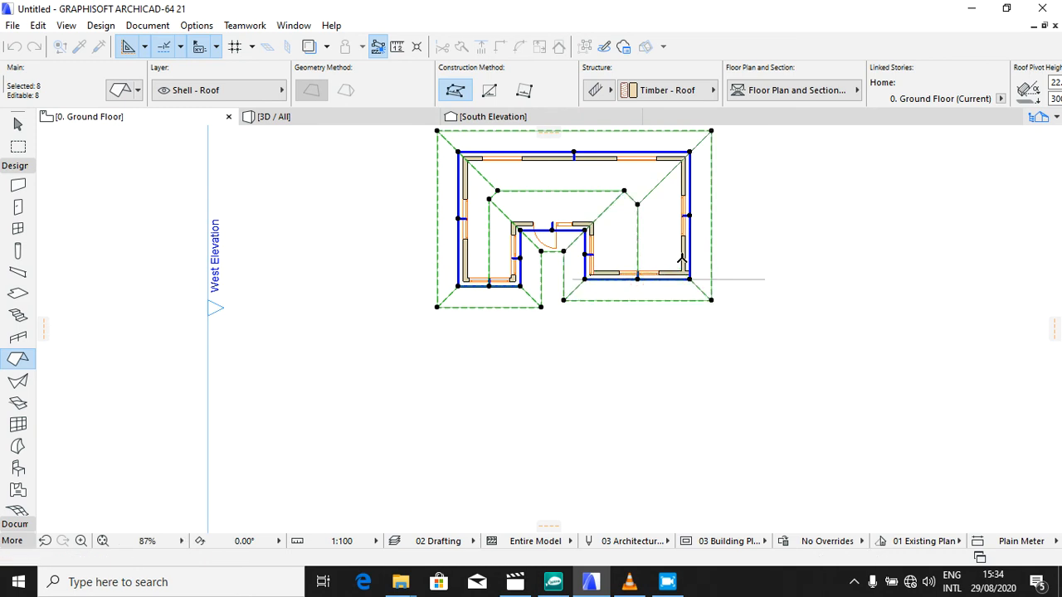
Step: In the 3D view, extend the southwest wing's front wall upward by setting its top offset to 1500 mm
click(274, 117)
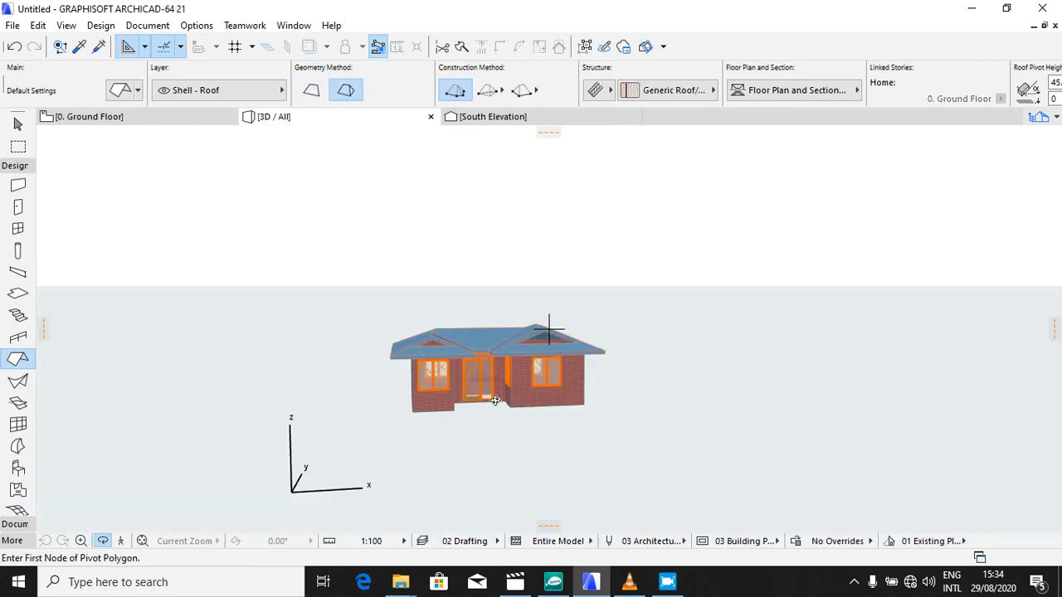
scroll(527, 369, up, 3)
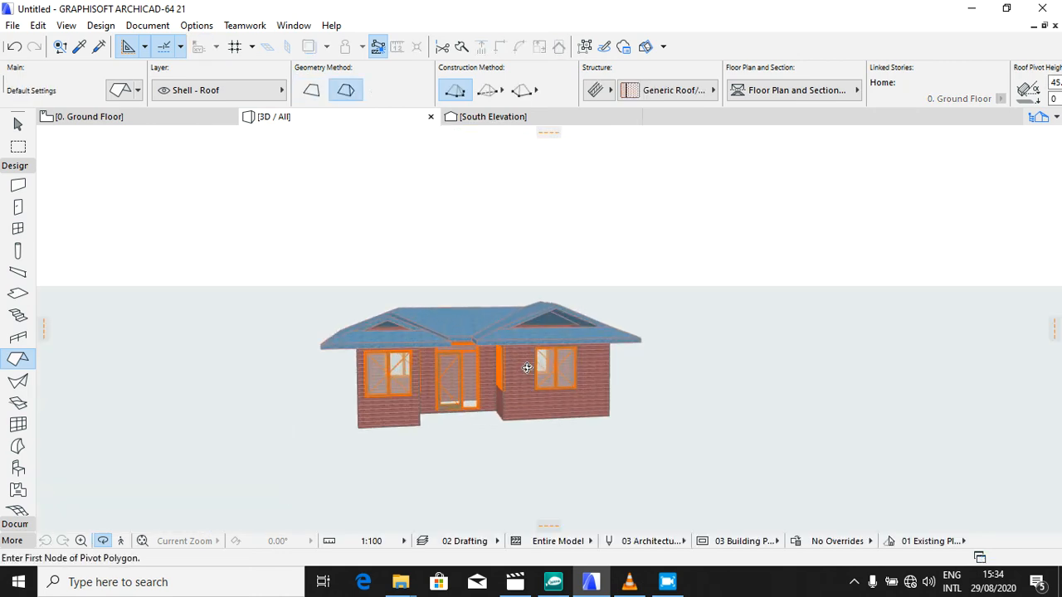
scroll(526, 368, up, 5)
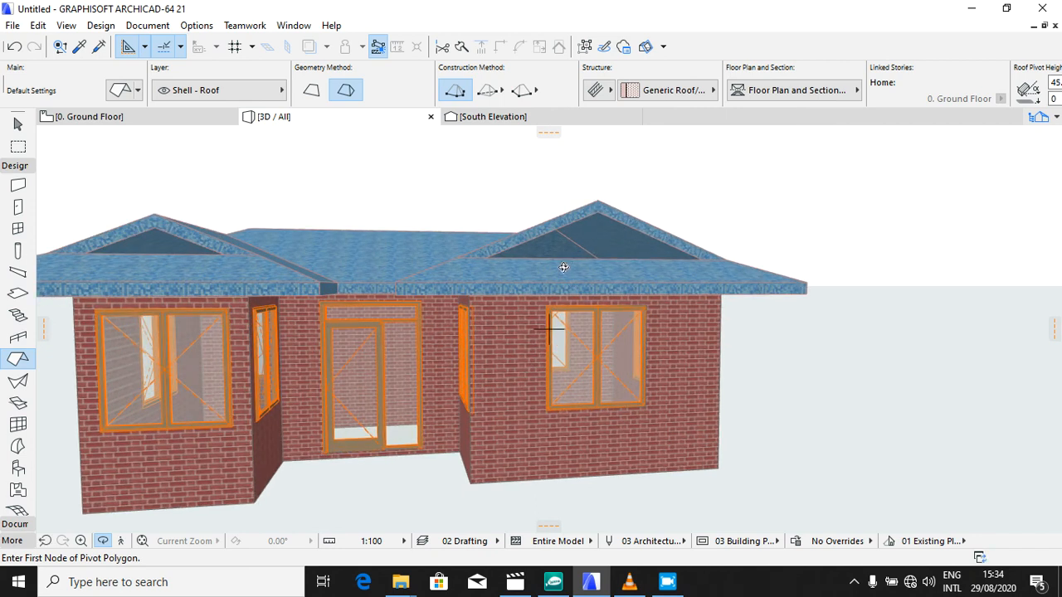
scroll(564, 267, down, 4)
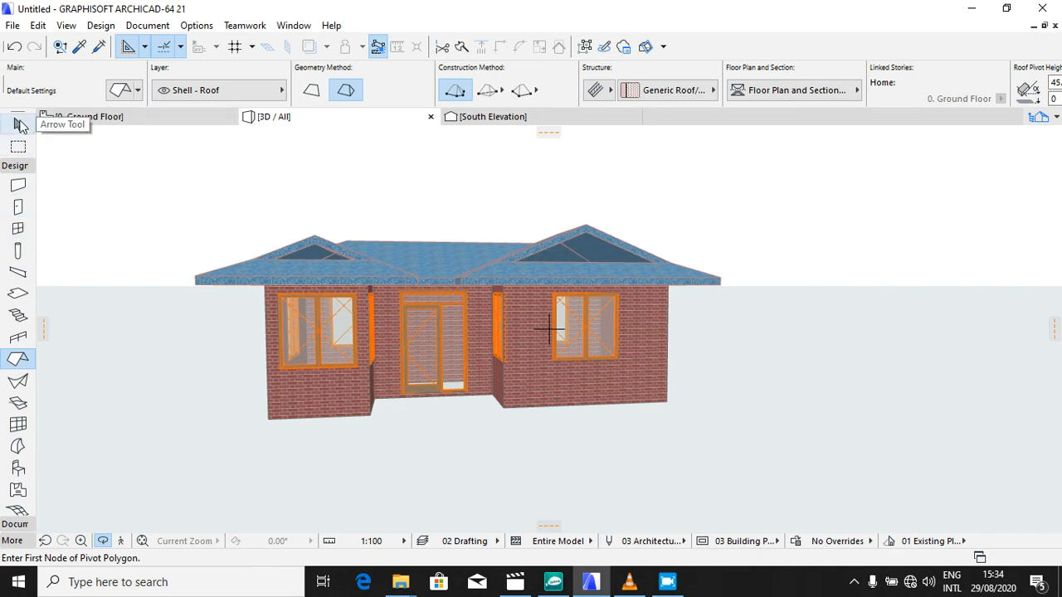
click(18, 124)
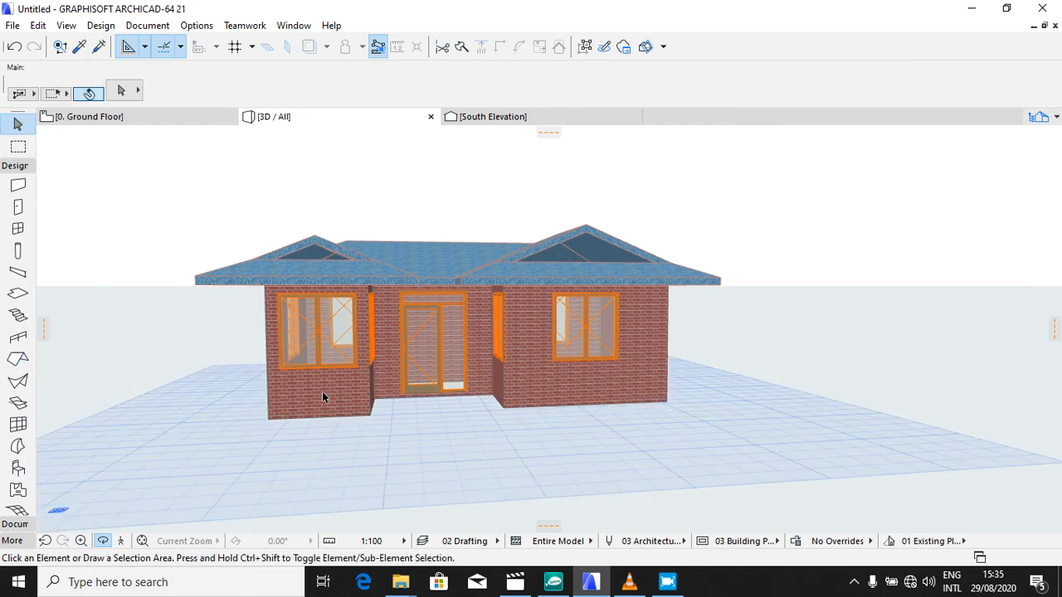
click(340, 403)
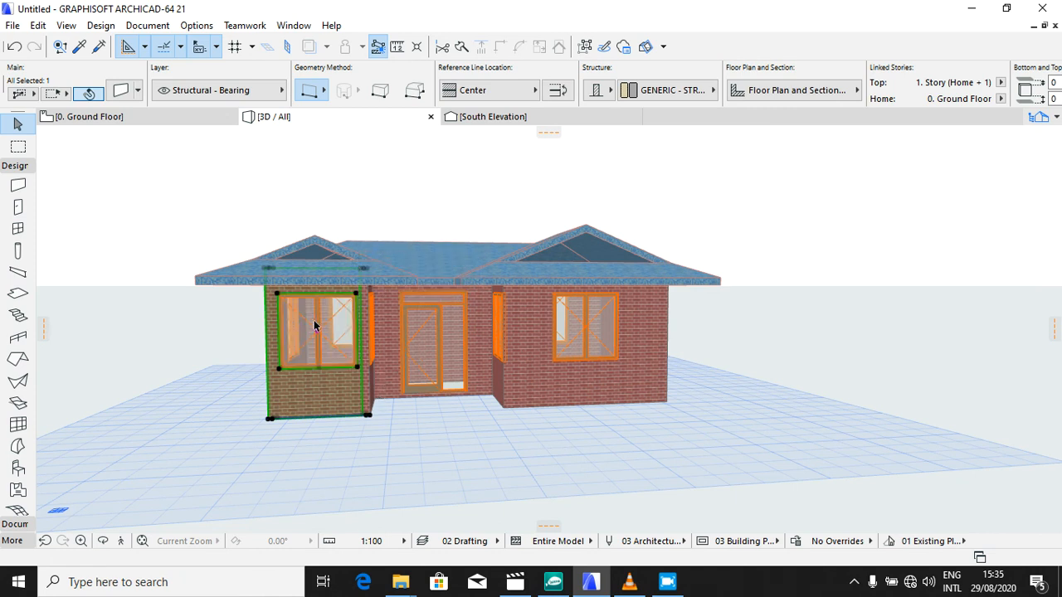
right_click(317, 401)
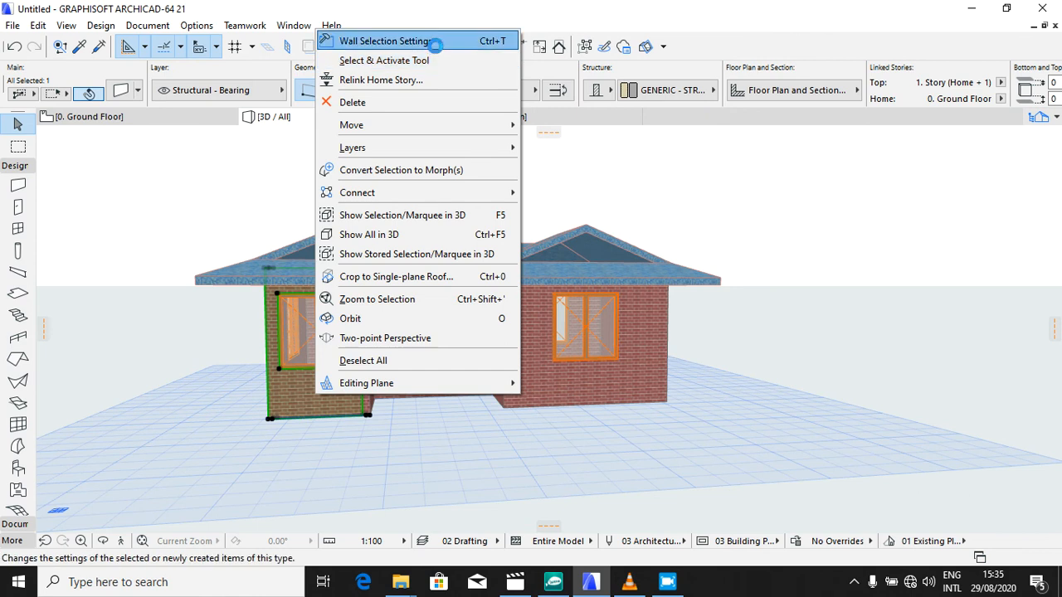
click(433, 40)
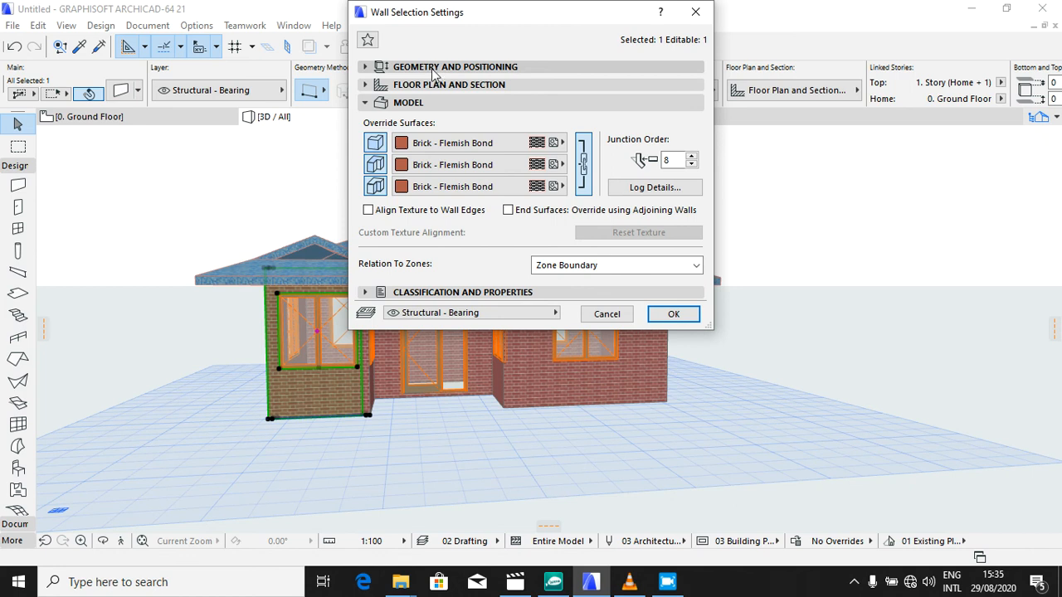
click(433, 70)
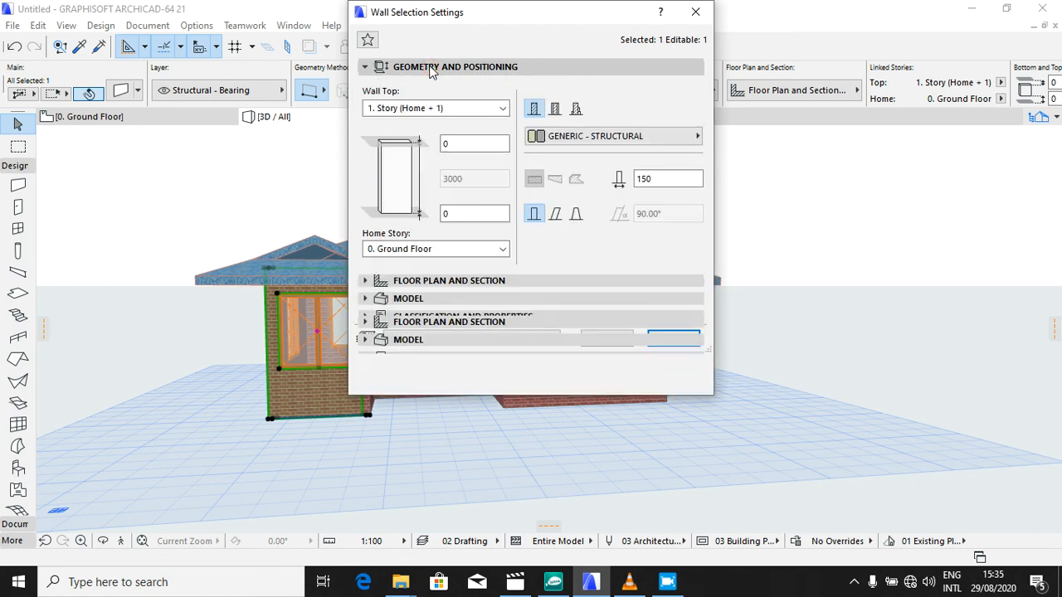
click(485, 144)
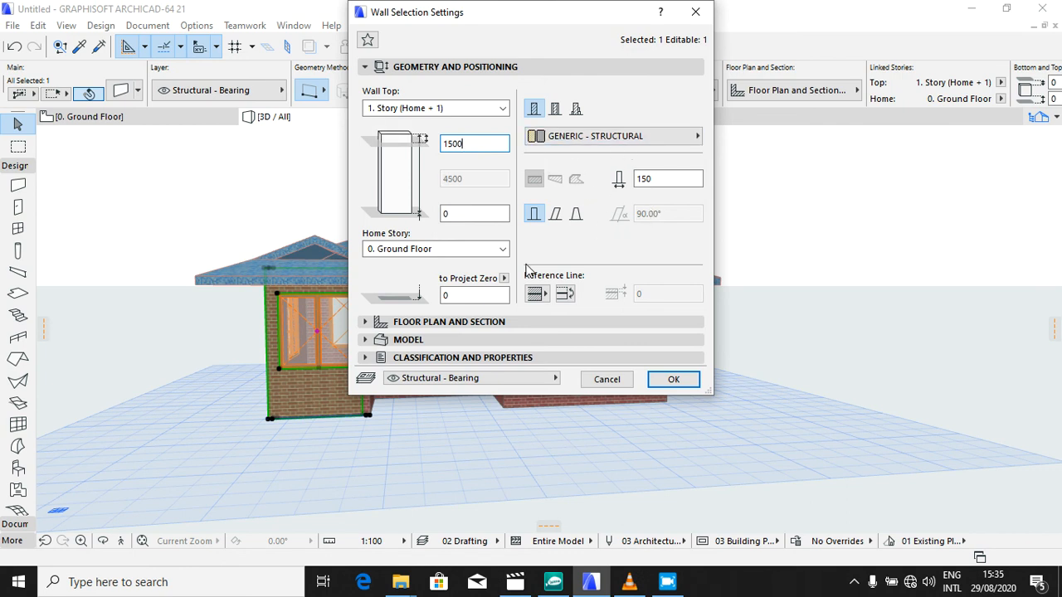
click(674, 380)
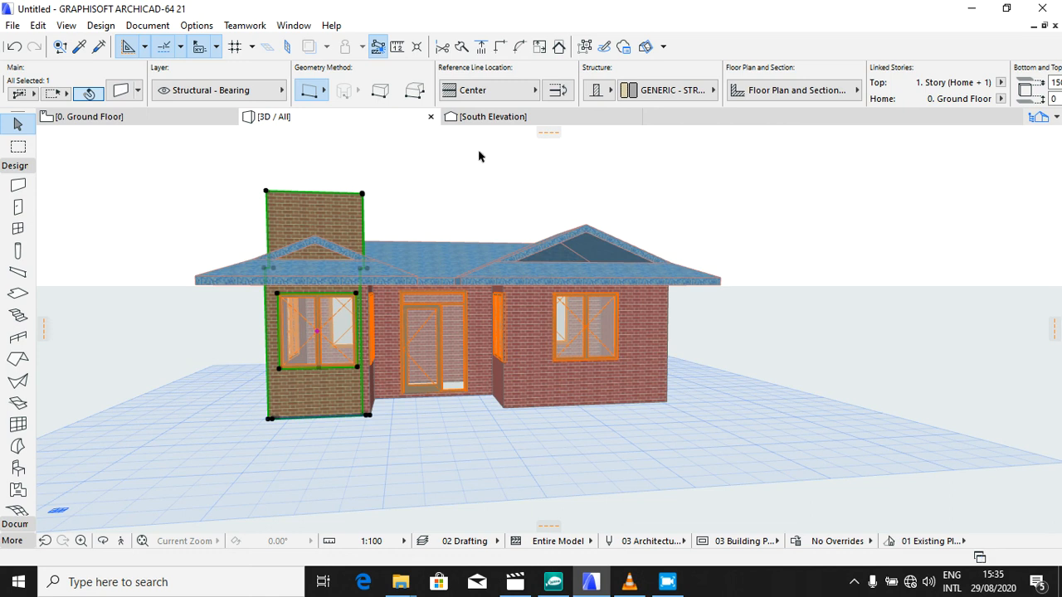
Step: Try to trim the raised southwest front wall by picking a roof plane as the trimming element
click(559, 47)
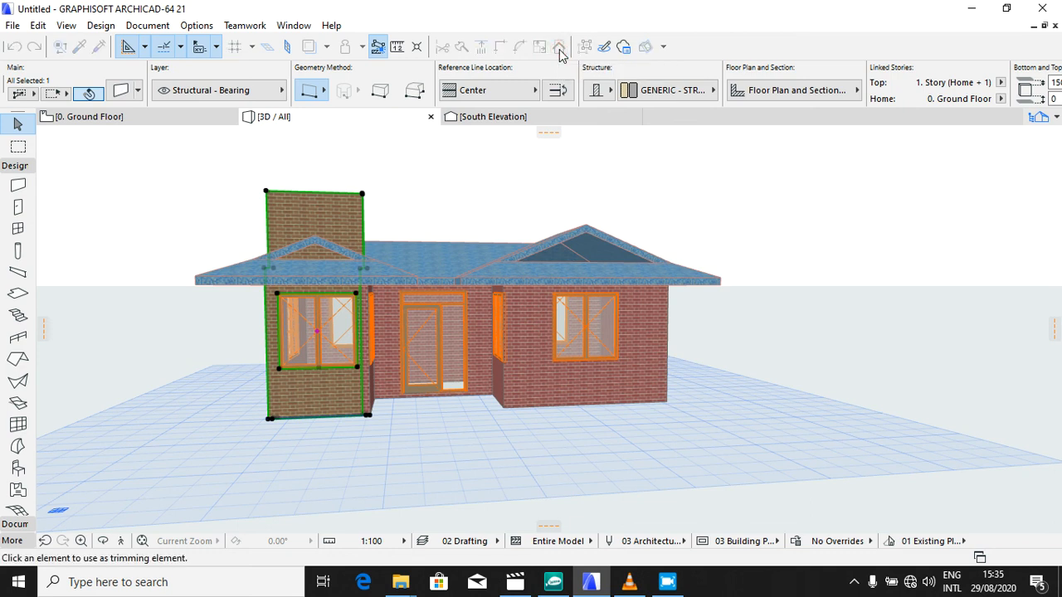
click(361, 232)
click(514, 148)
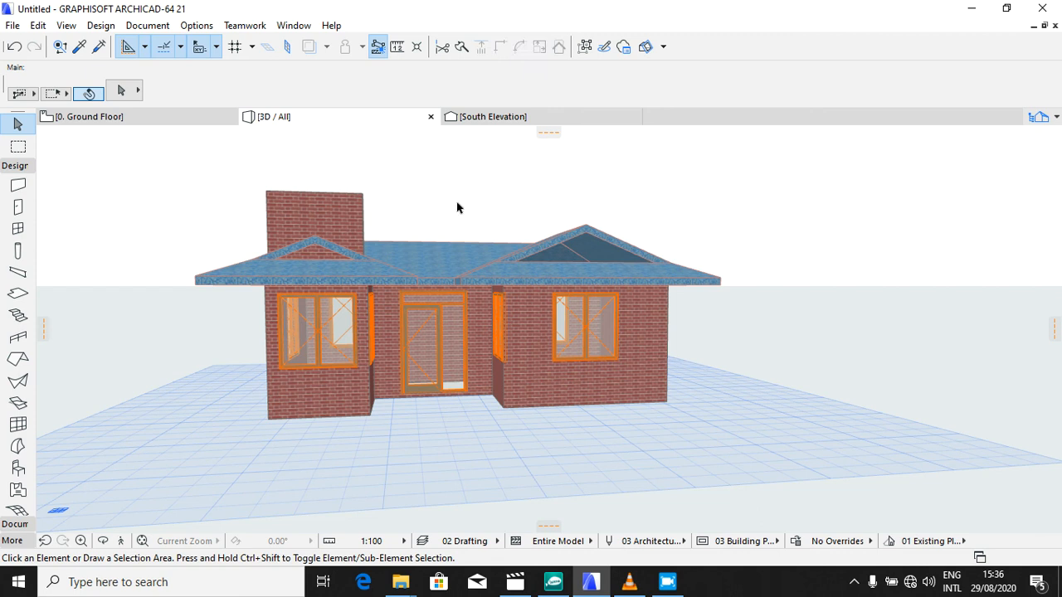
click(667, 583)
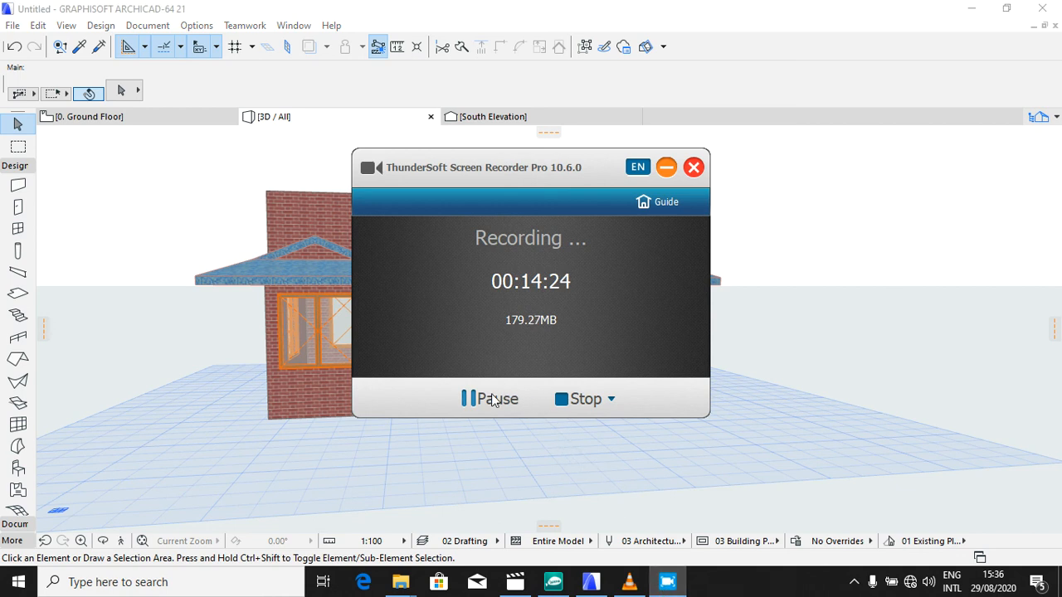
click(666, 167)
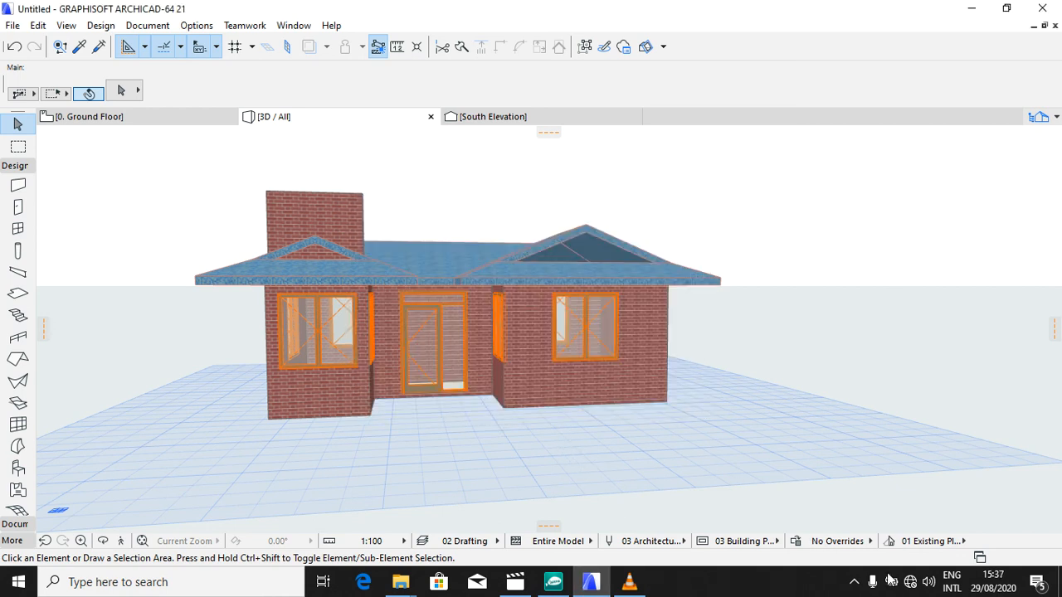
click(854, 581)
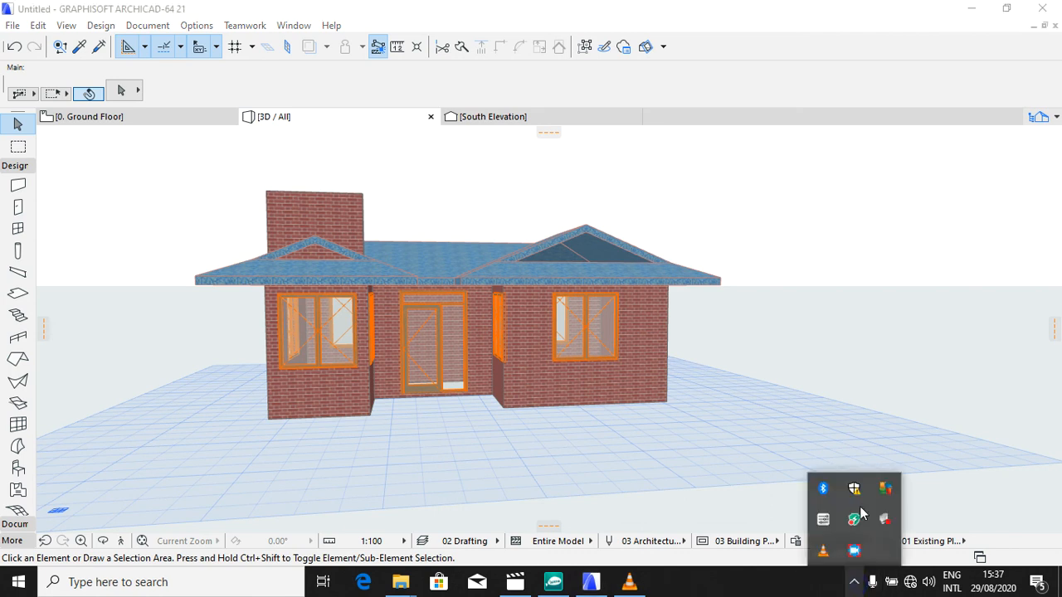
click(842, 372)
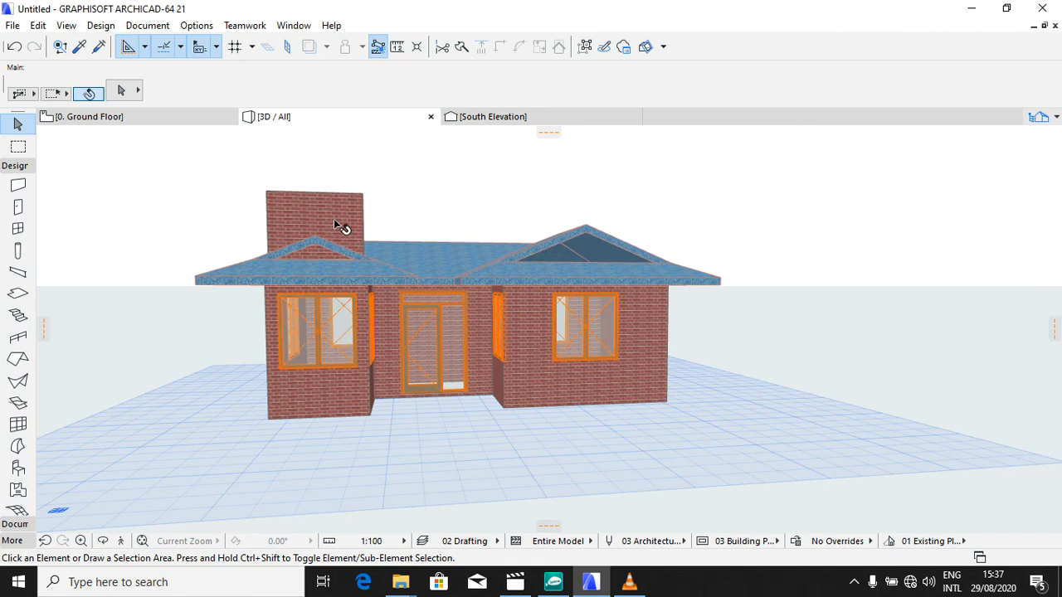
Step: Select the southwest wing's raised front wall with all roofs, trim it using the selected roofs, and clear the selection
click(335, 223)
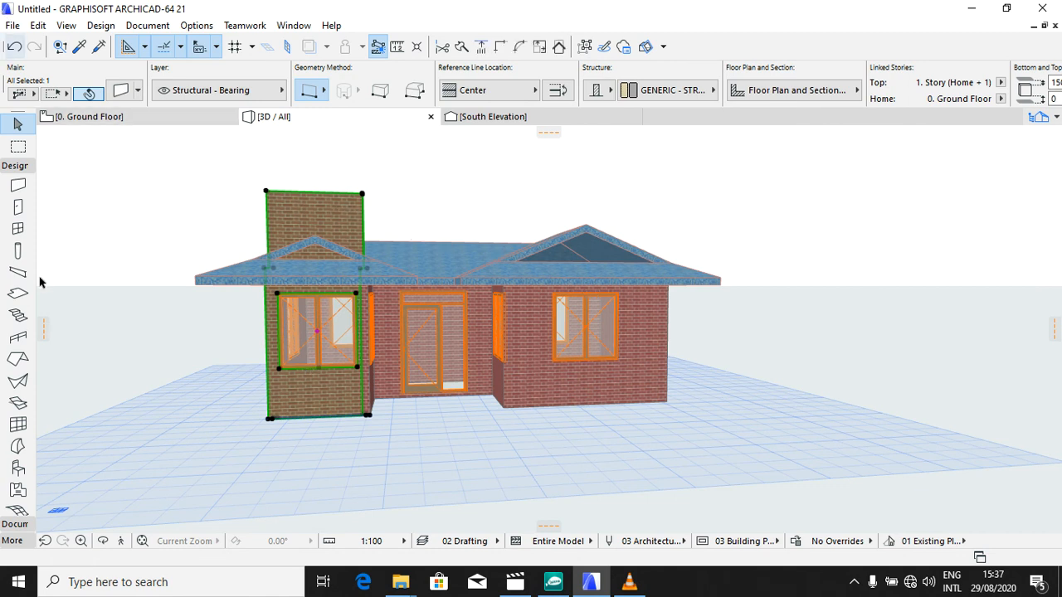
click(18, 359)
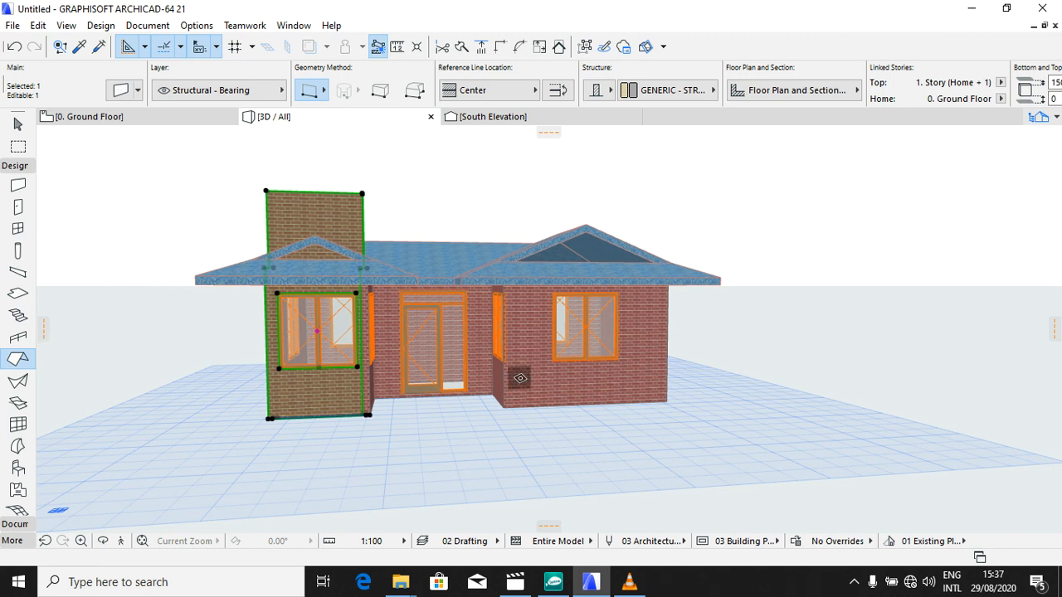
key(ctrl+a)
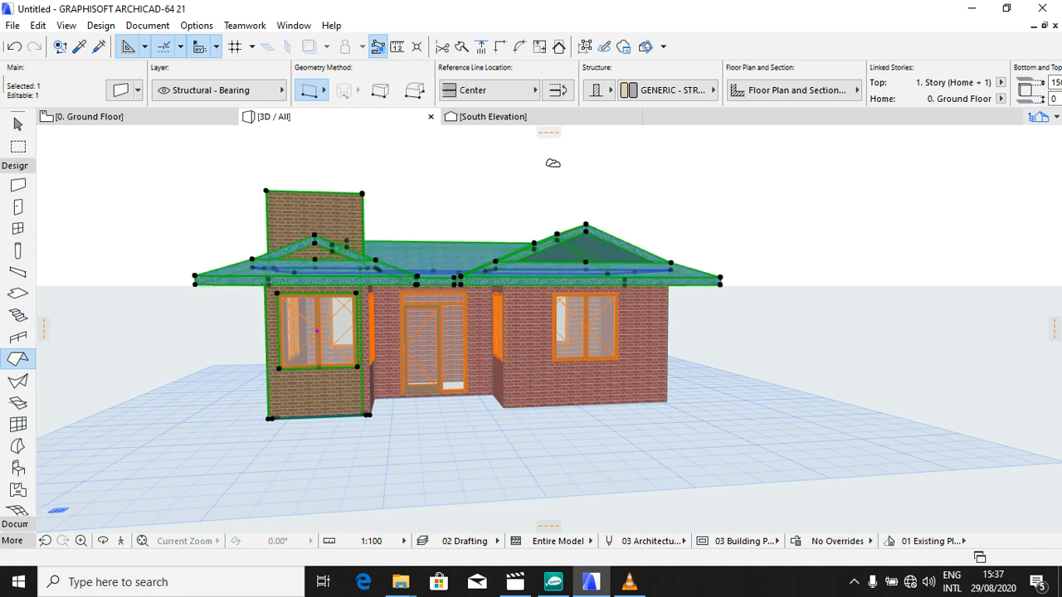
click(558, 47)
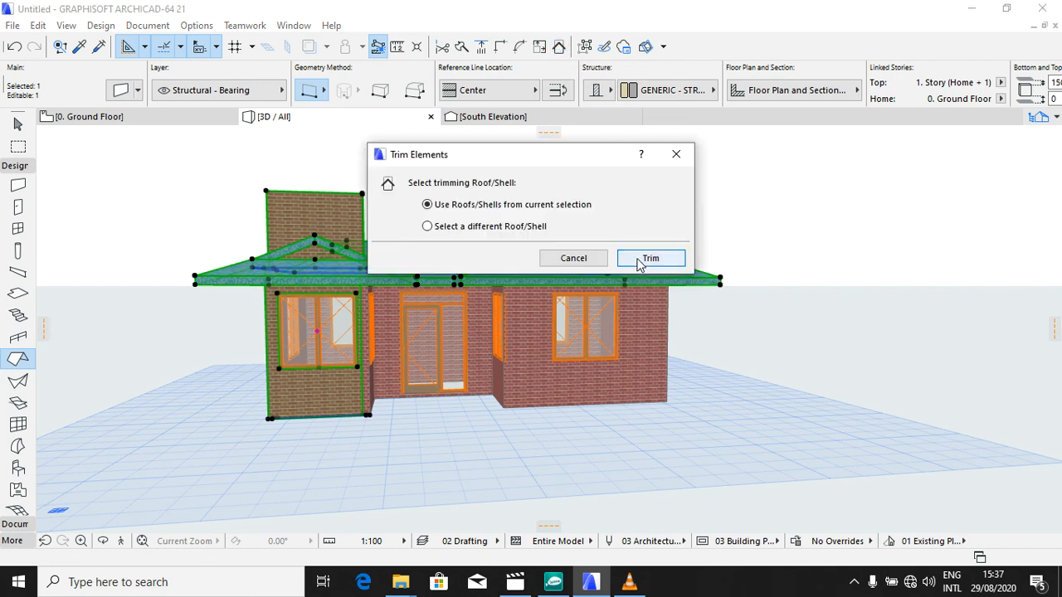
click(643, 259)
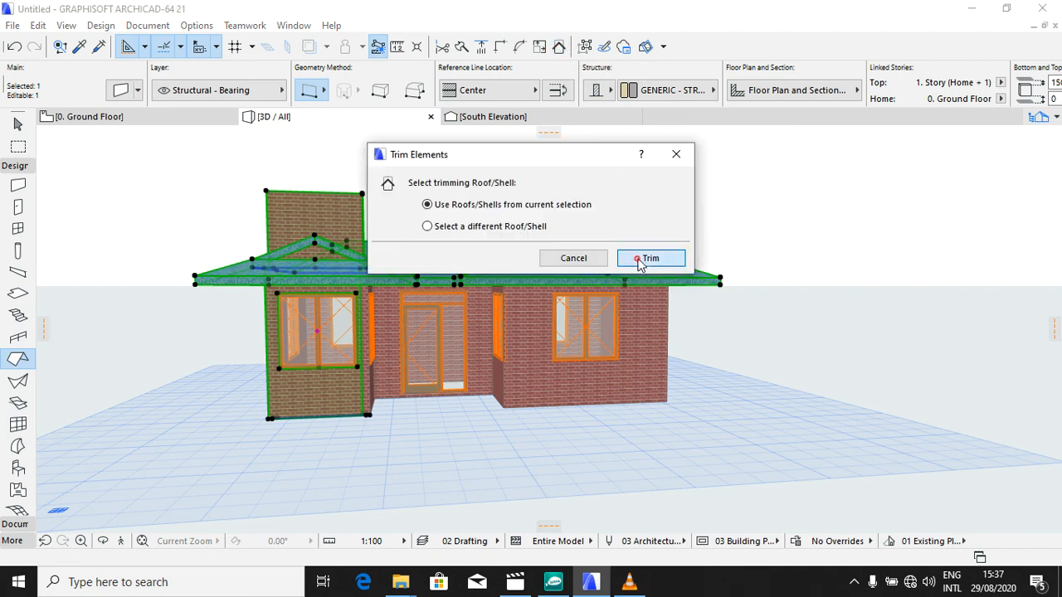
click(728, 209)
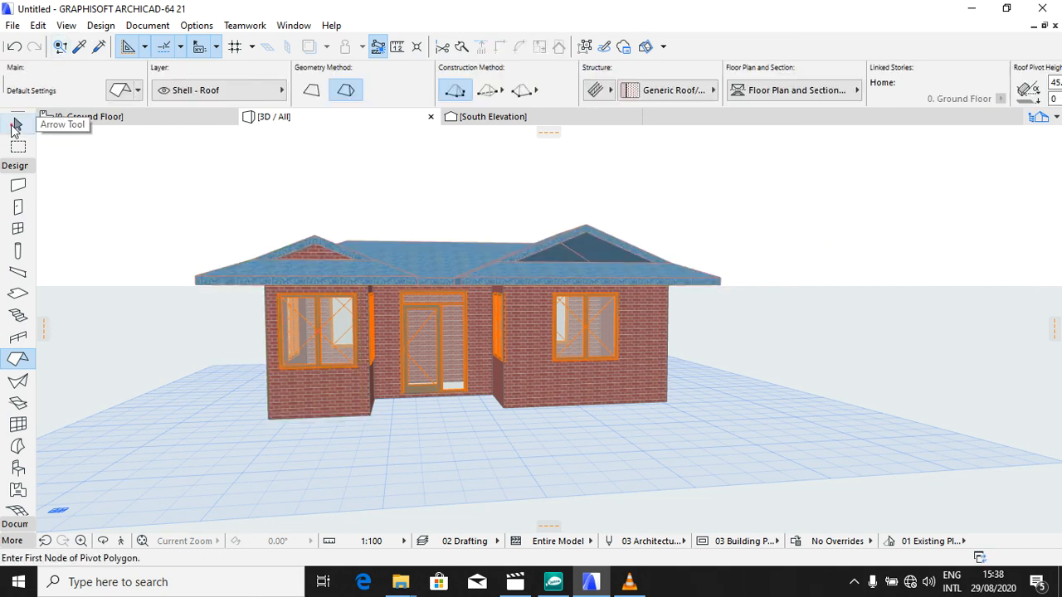
Step: Select the southeast wing's front wall and set its top offset to 1500 mm
click(16, 125)
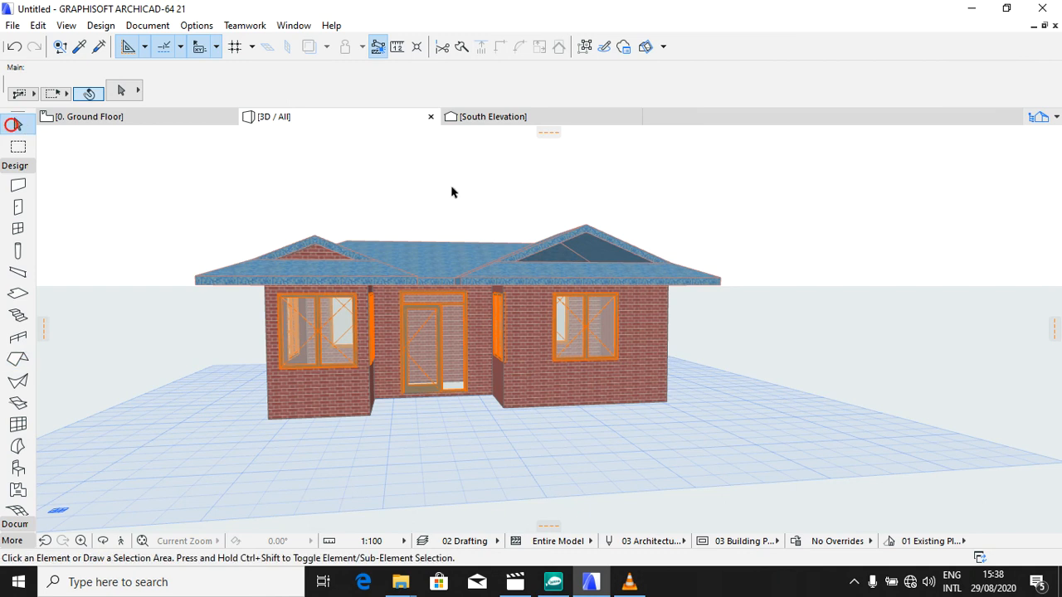
click(652, 372)
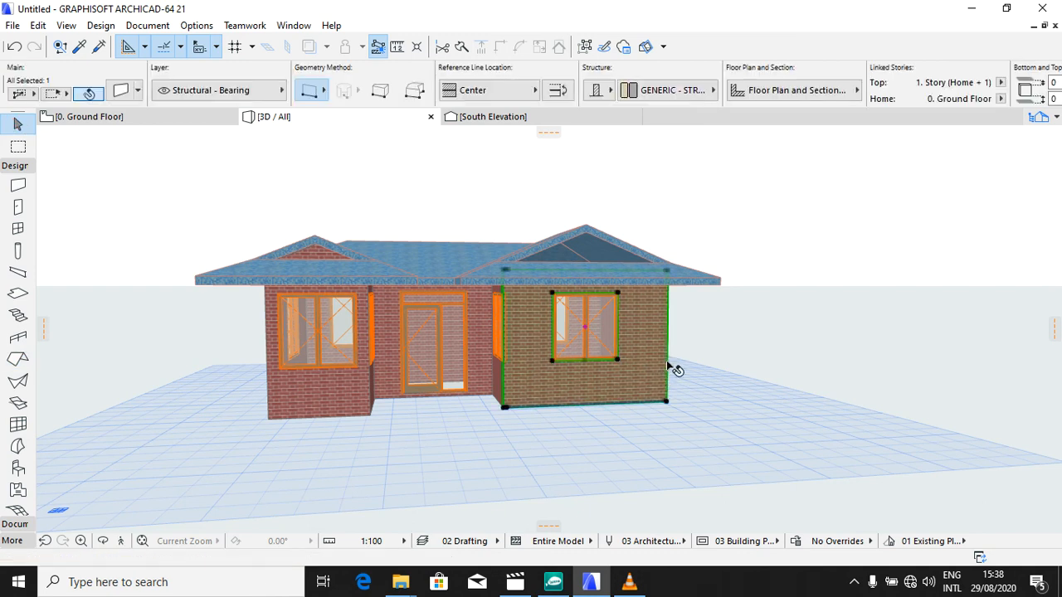
right_click(718, 222)
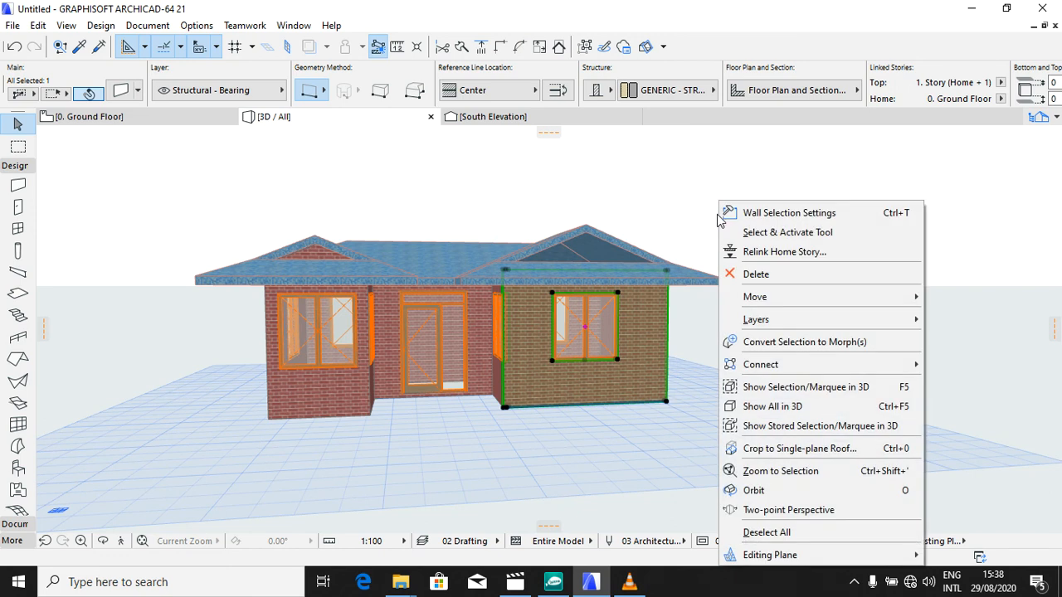
click(740, 210)
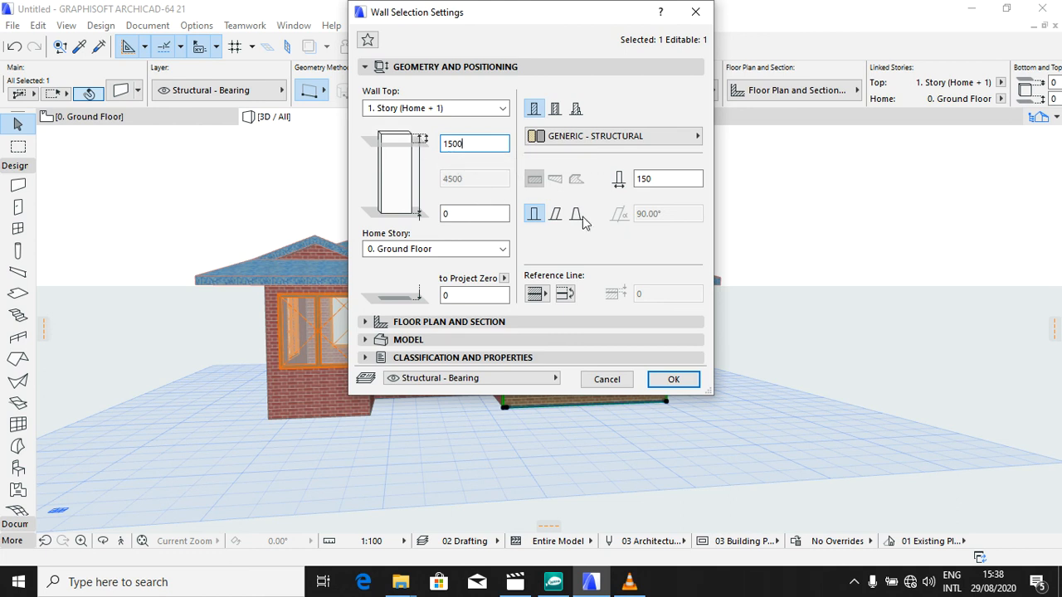
click(673, 380)
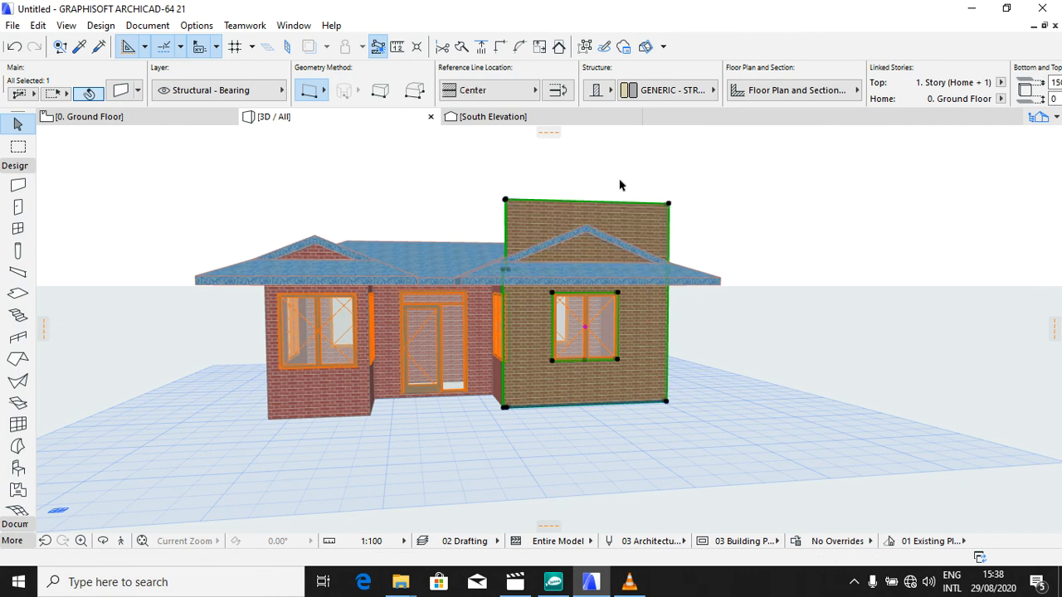
Step: Add all roofs to the selection and trim the southeast wing's raised front wall with the selected roofs
click(23, 365)
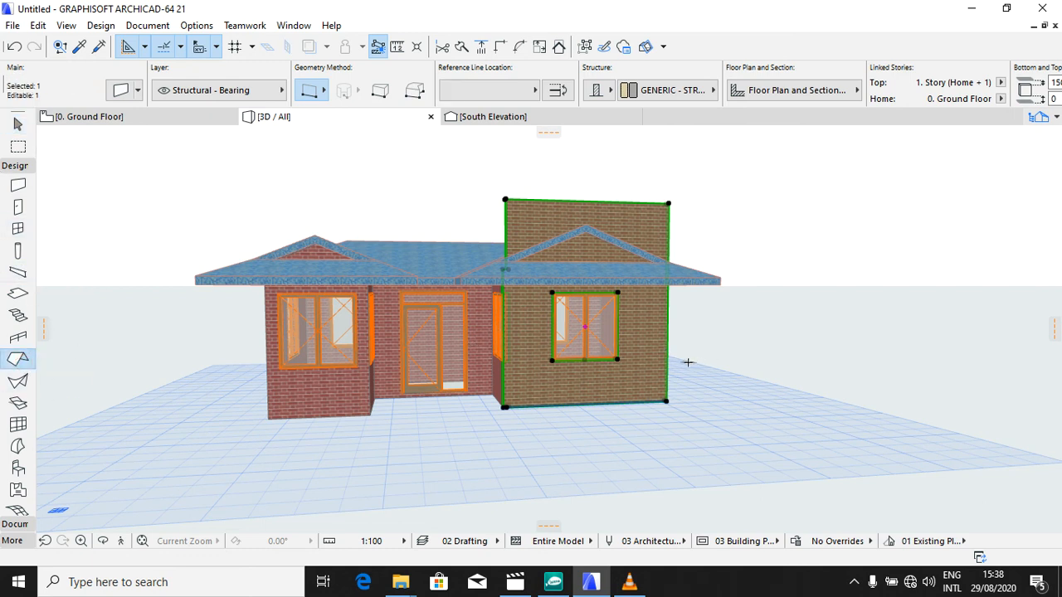
key(ctrl+a)
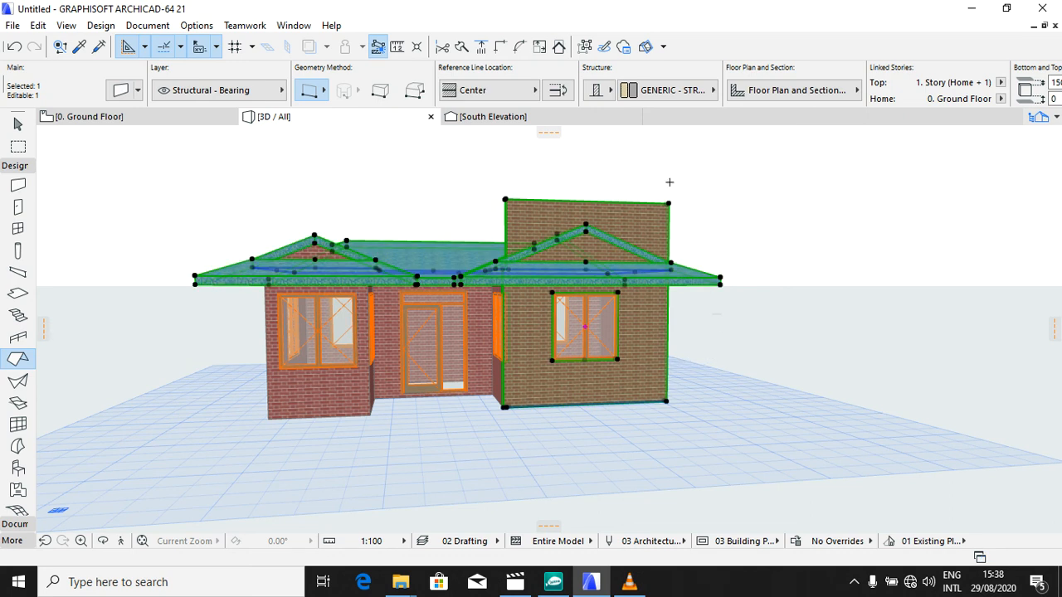
click(558, 47)
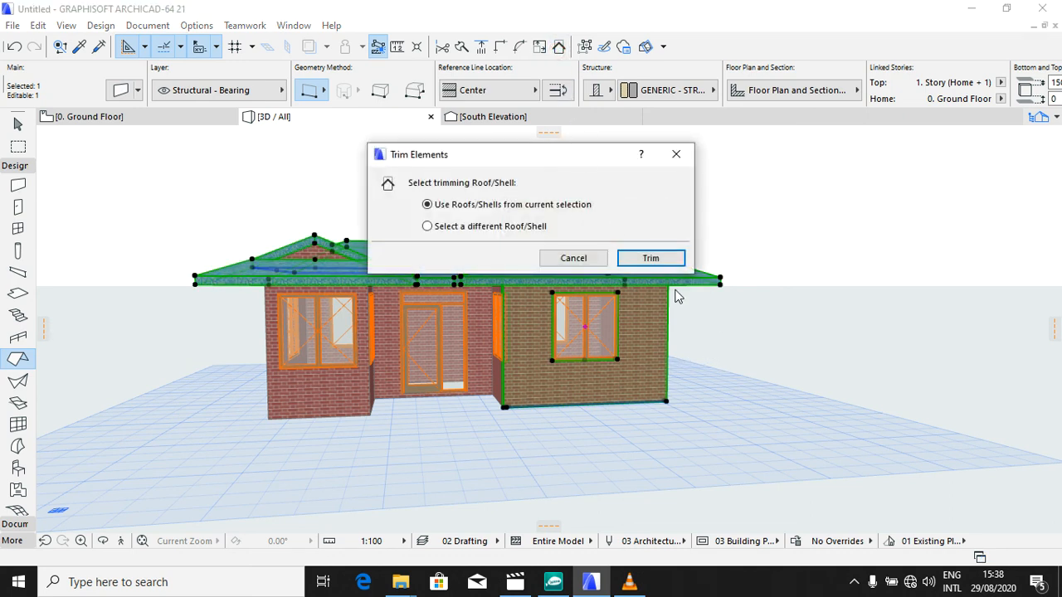
click(650, 258)
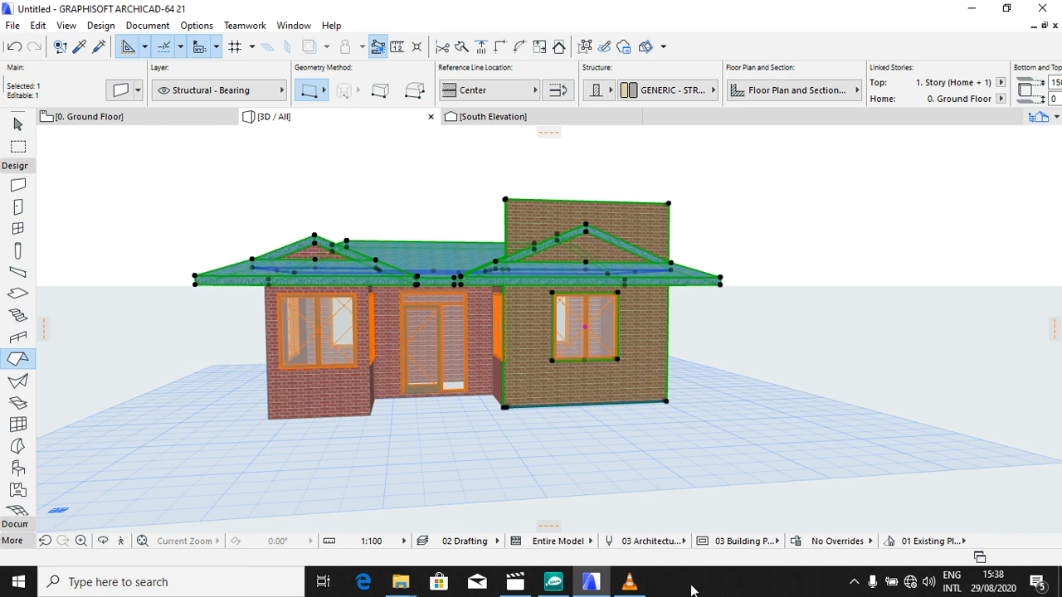
click(854, 582)
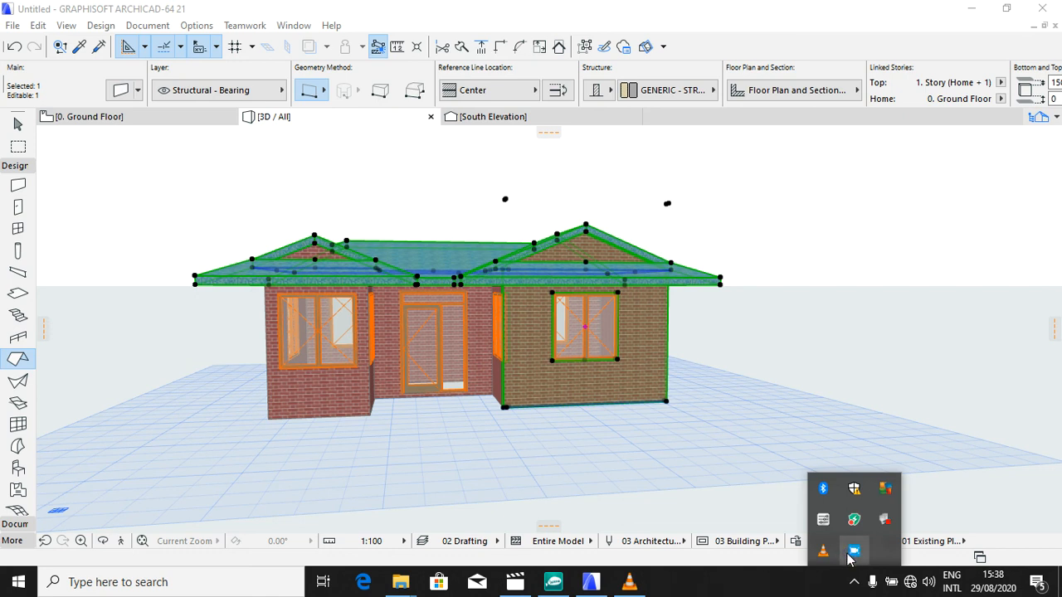
click(852, 552)
click(478, 400)
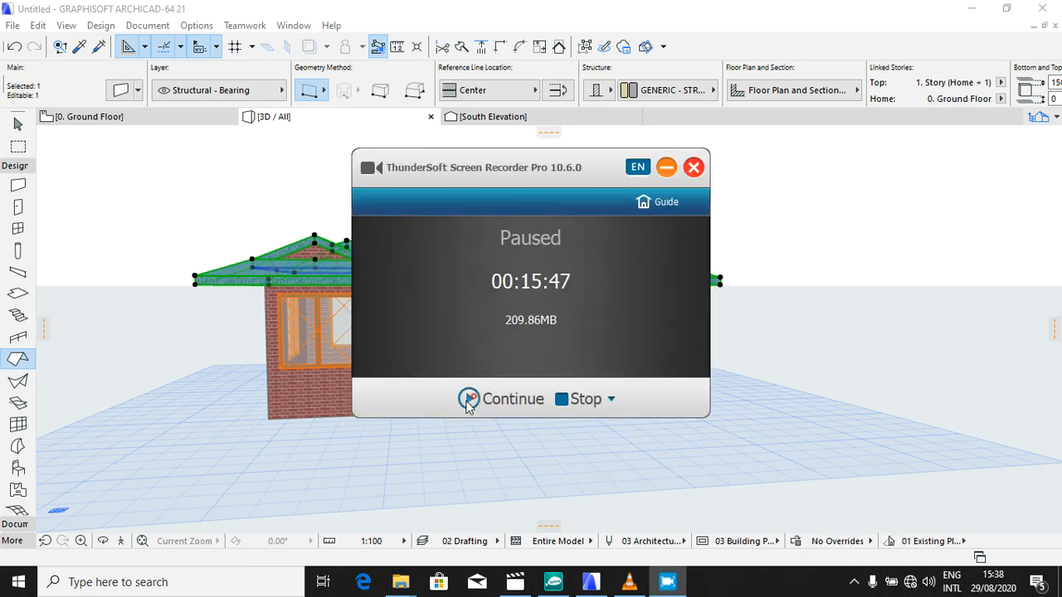
click(475, 400)
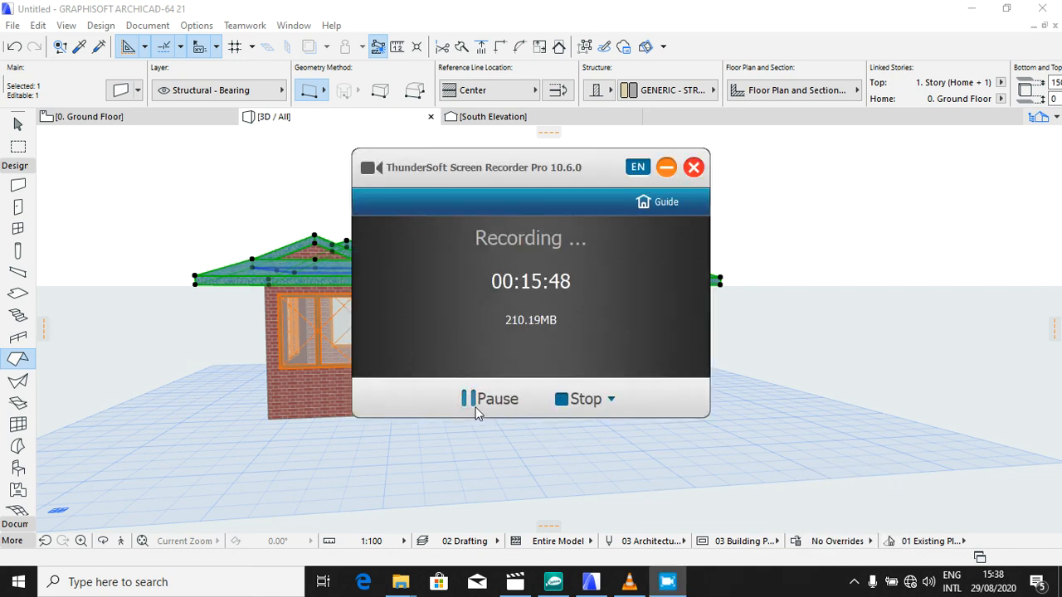
click(473, 399)
click(470, 399)
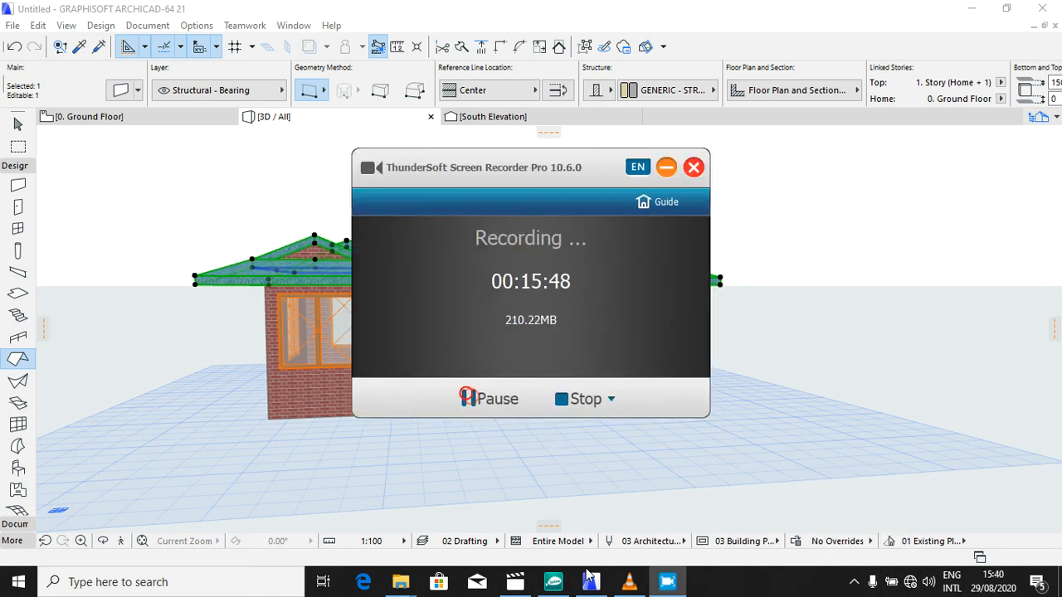
click(591, 581)
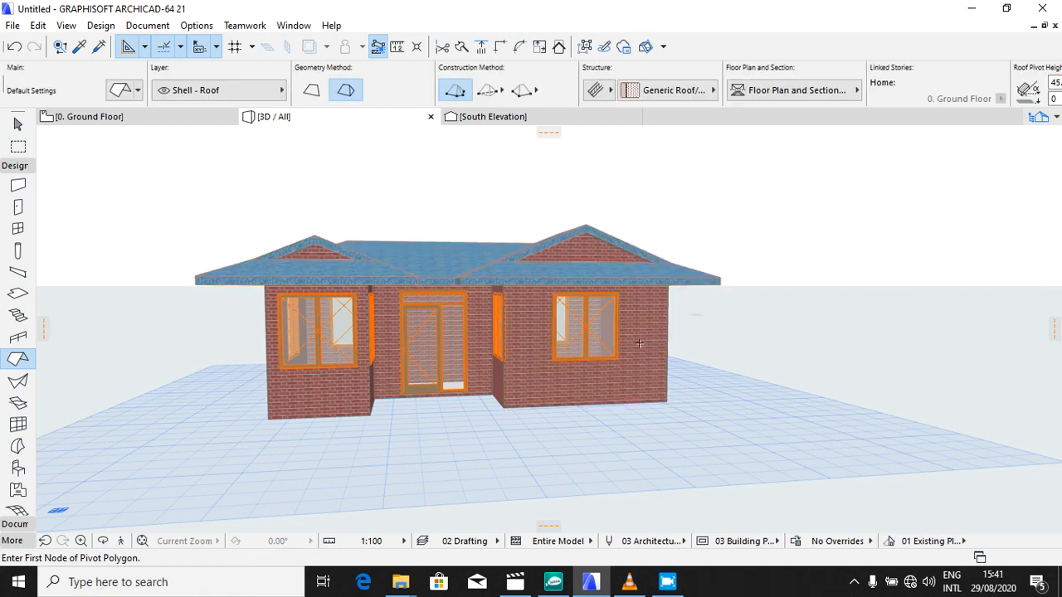
click(103, 541)
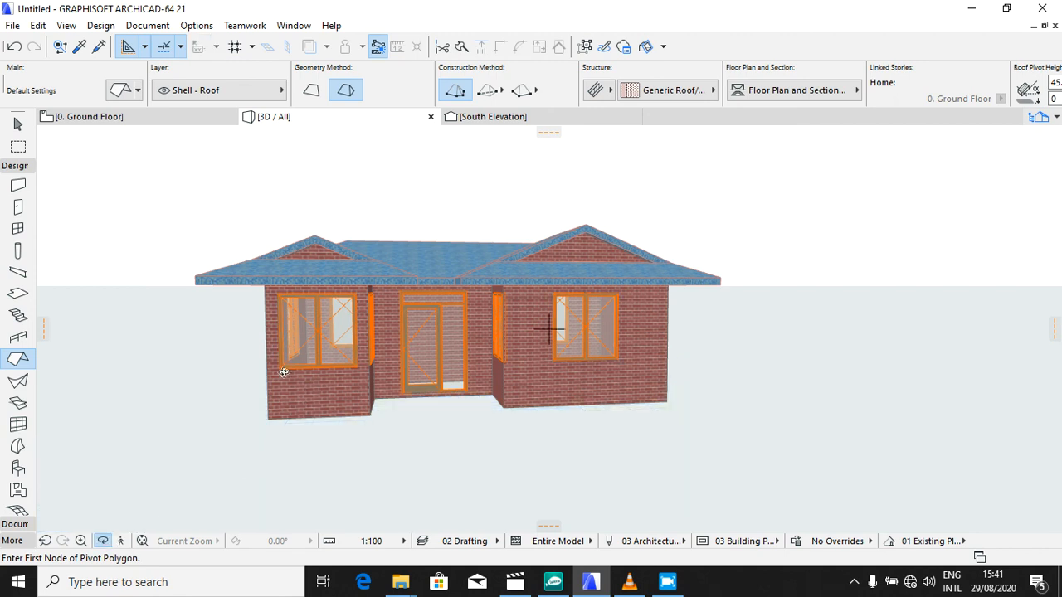
drag(372, 359, 241, 361)
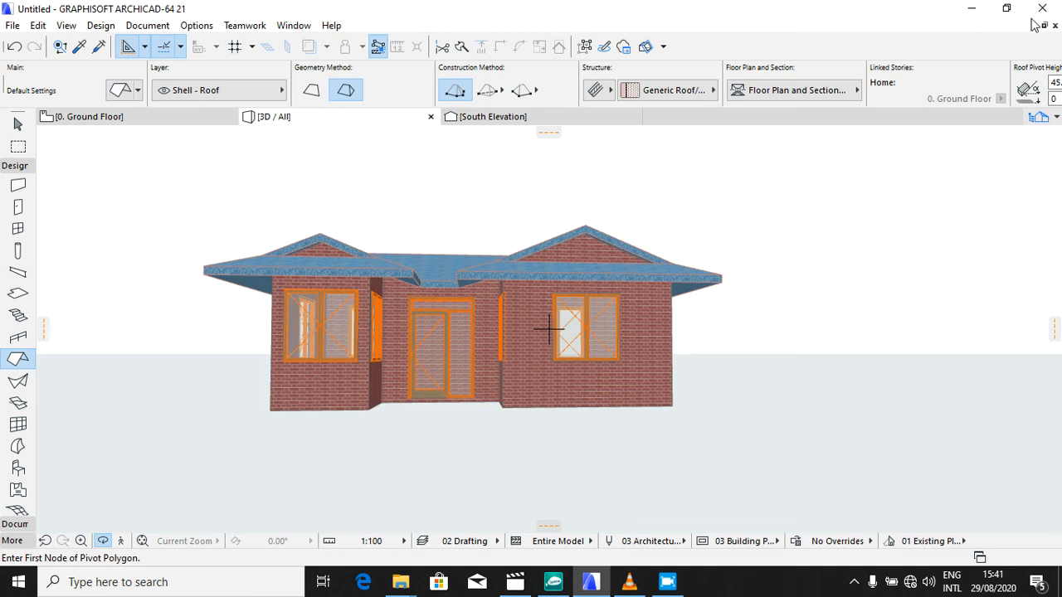
click(854, 581)
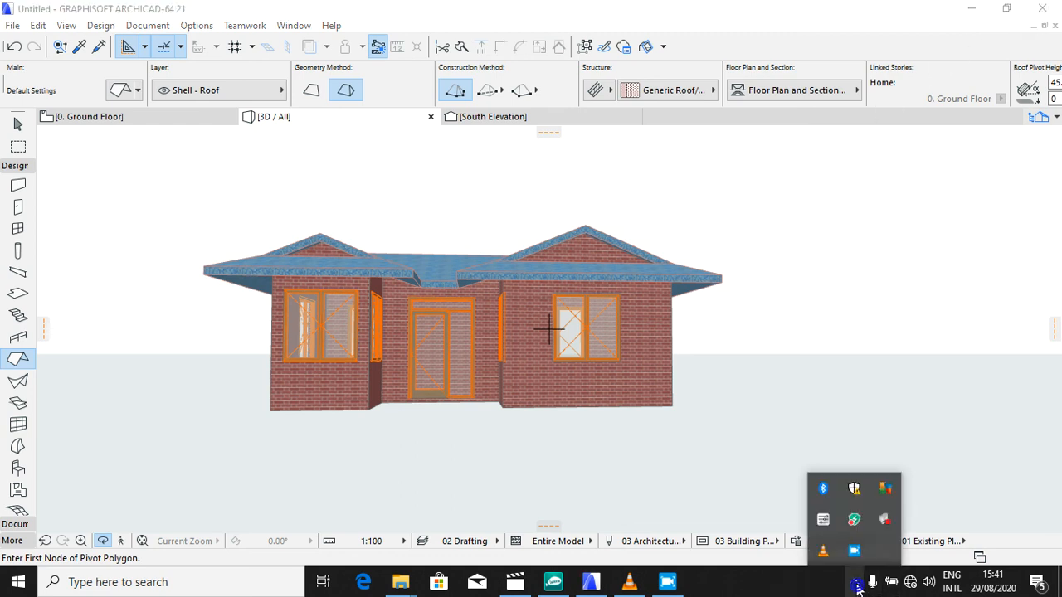
click(854, 549)
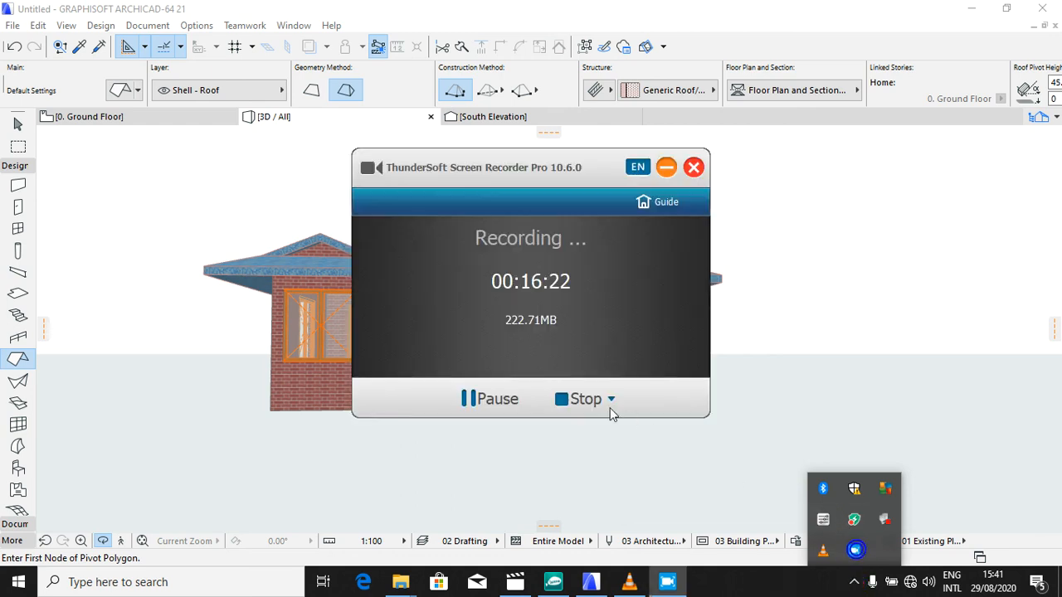